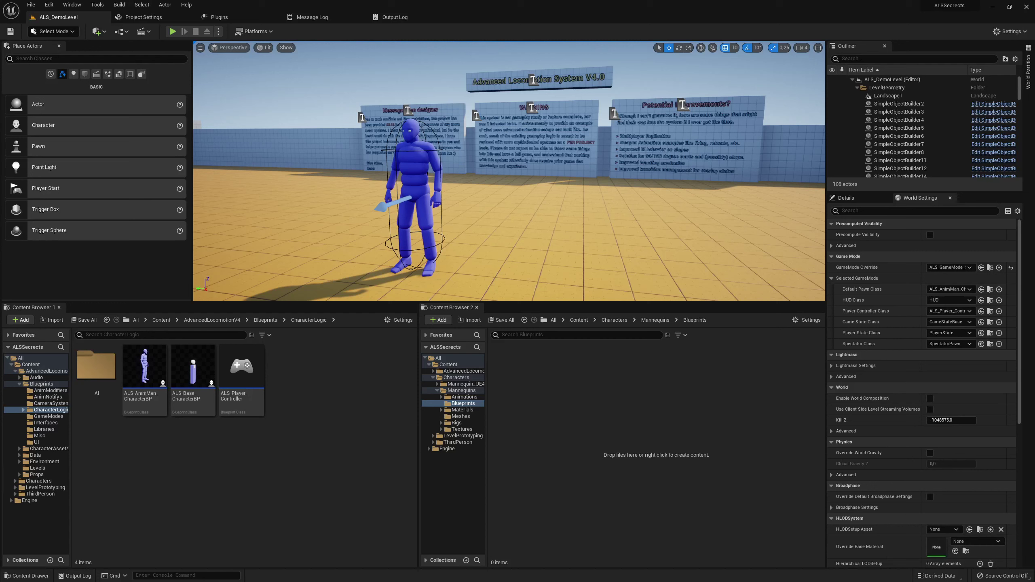
# Show the Content root in both content browsers and open Characters/Mannequin_UE4/Meshes in the second one
pyautogui.click(579, 320)
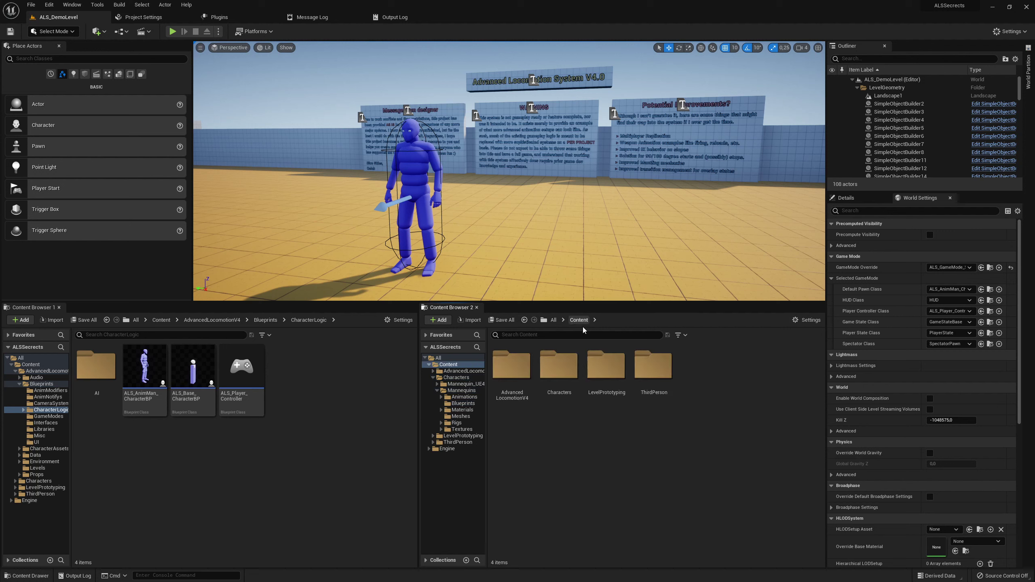
pyautogui.click(171, 321)
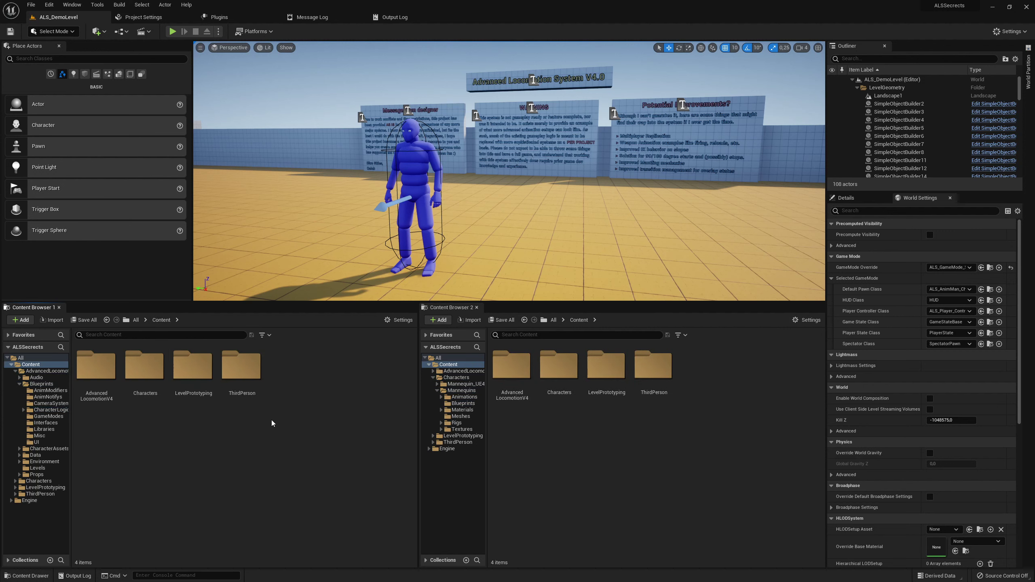
pyautogui.click(543, 383)
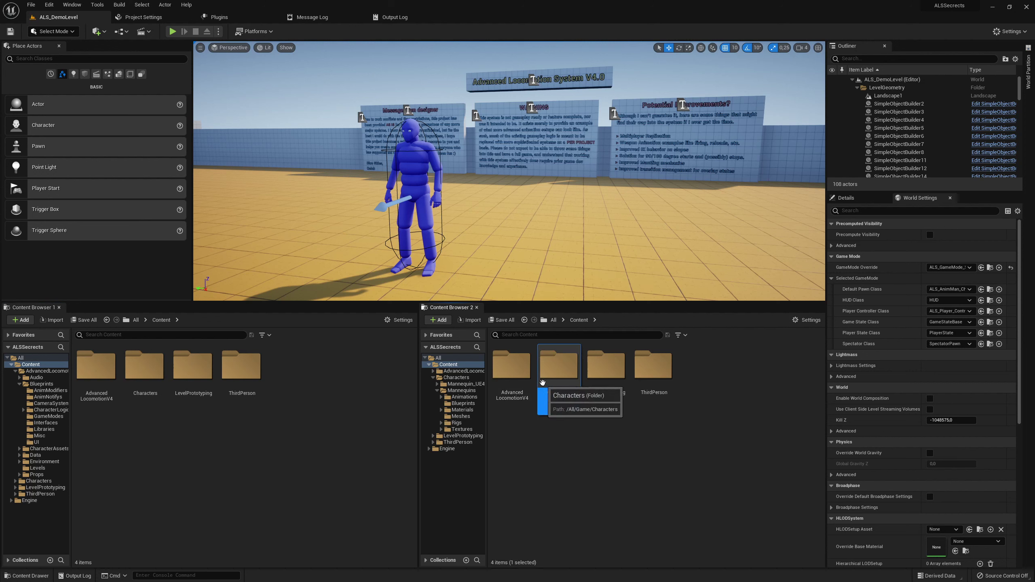
pyautogui.doubleClick(543, 382)
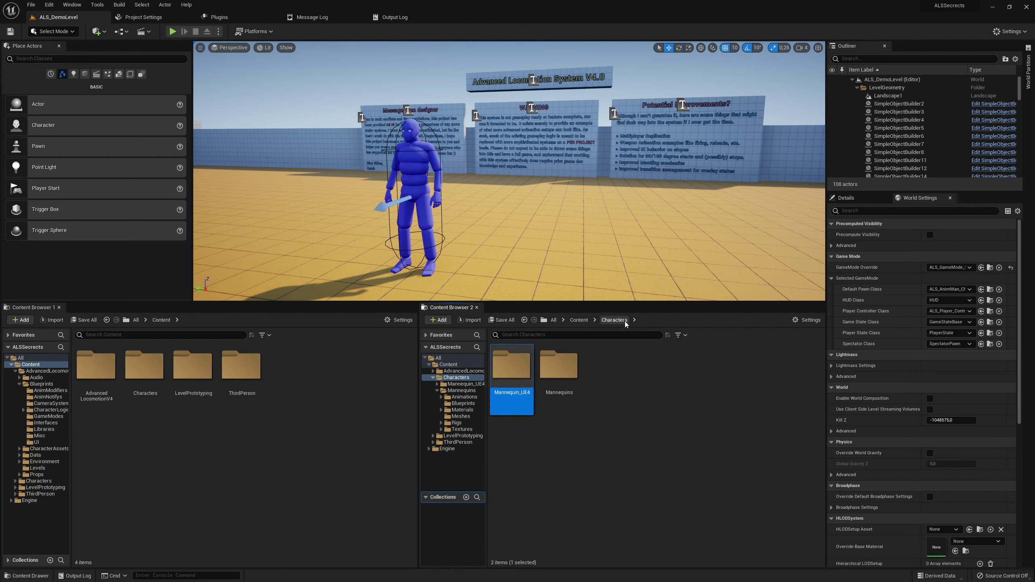
pyautogui.doubleClick(512, 367)
pyautogui.click(620, 372)
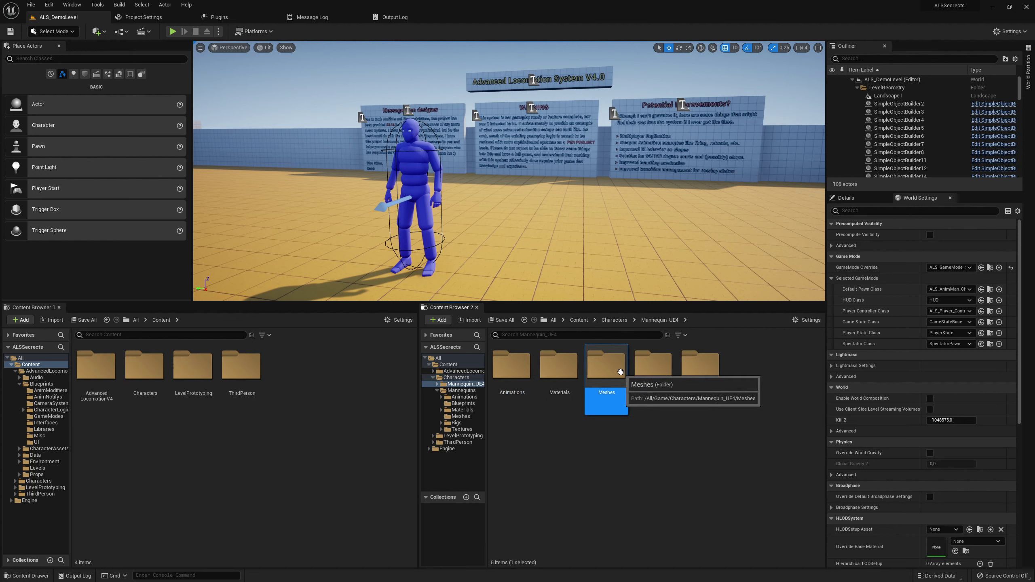
pyautogui.doubleClick(620, 372)
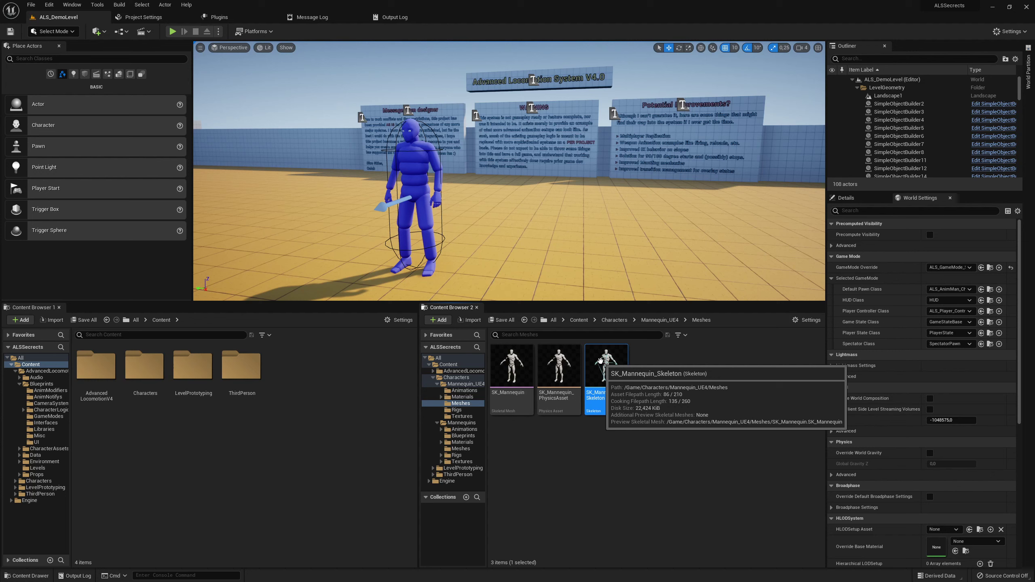
# Delete SK_Mannequin_Skeleton from the Meshes folder, replacing its references with another skeleton, and save the affected asset
pyautogui.press('Delete')
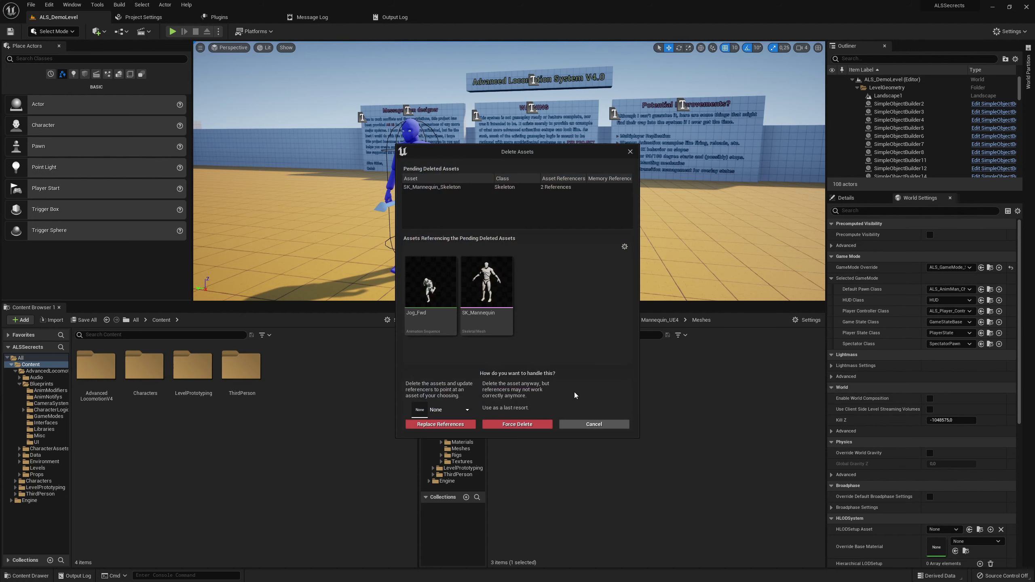
pyautogui.click(443, 402)
pyautogui.click(462, 449)
pyautogui.click(458, 426)
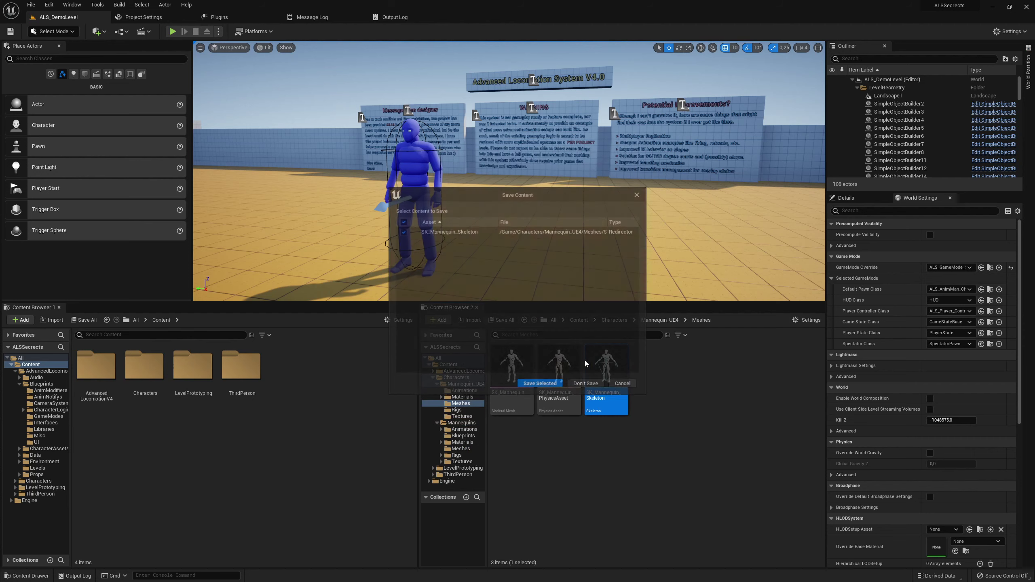
pyautogui.click(542, 387)
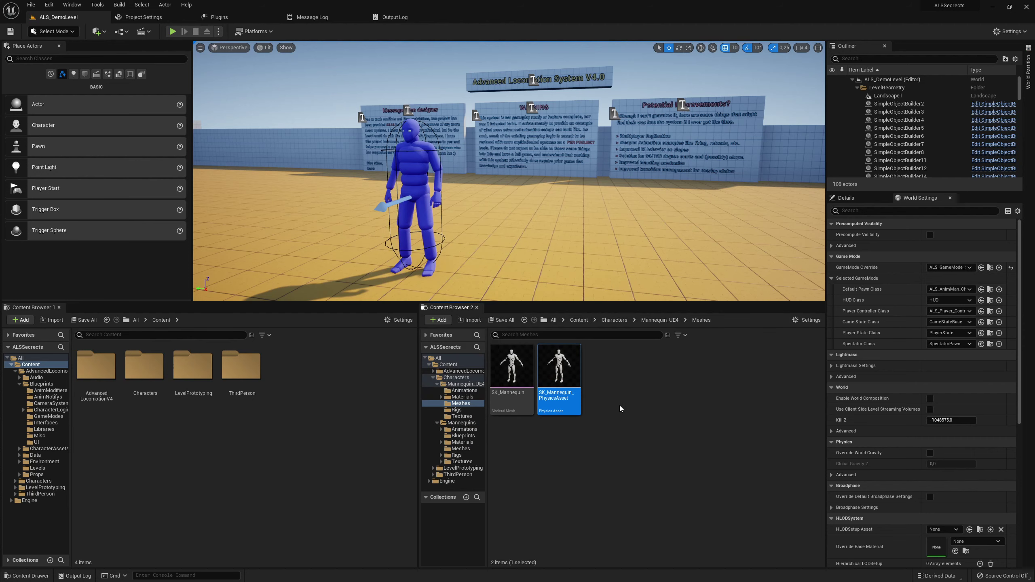
# Delete SK_Mannequin_PhysicsAsset, replacing its references with Mannequin_PhysicsAsset, and save the affected content
pyautogui.press('Delete')
pyautogui.click(455, 410)
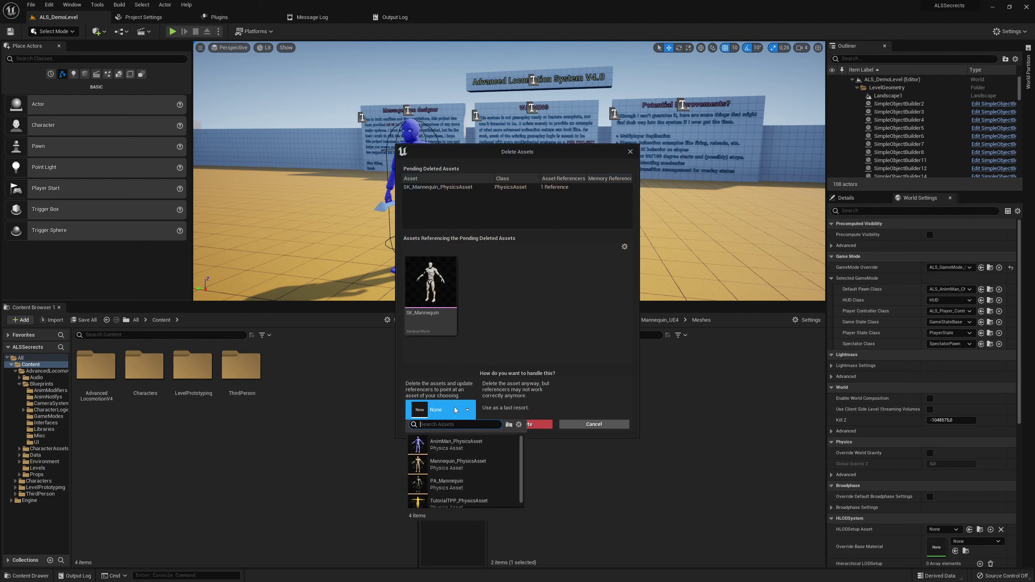
pyautogui.click(480, 465)
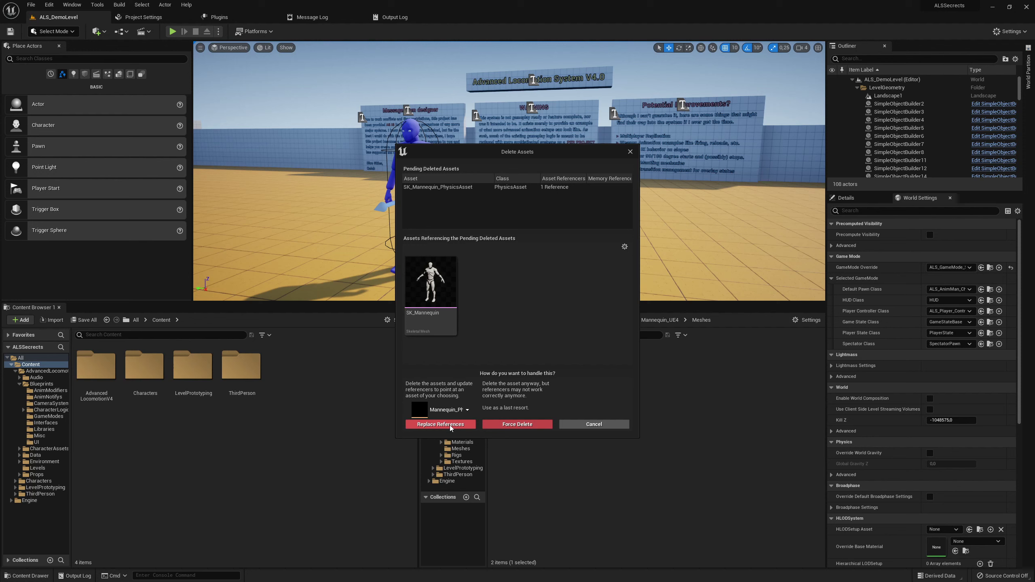
pyautogui.click(450, 424)
pyautogui.click(553, 317)
pyautogui.click(541, 384)
# Delete the SK_Mannequin skeletal mesh, replacing its references with Mannequin, save its redirector, and return to the Mannequin_UE4 folder
pyautogui.click(523, 362)
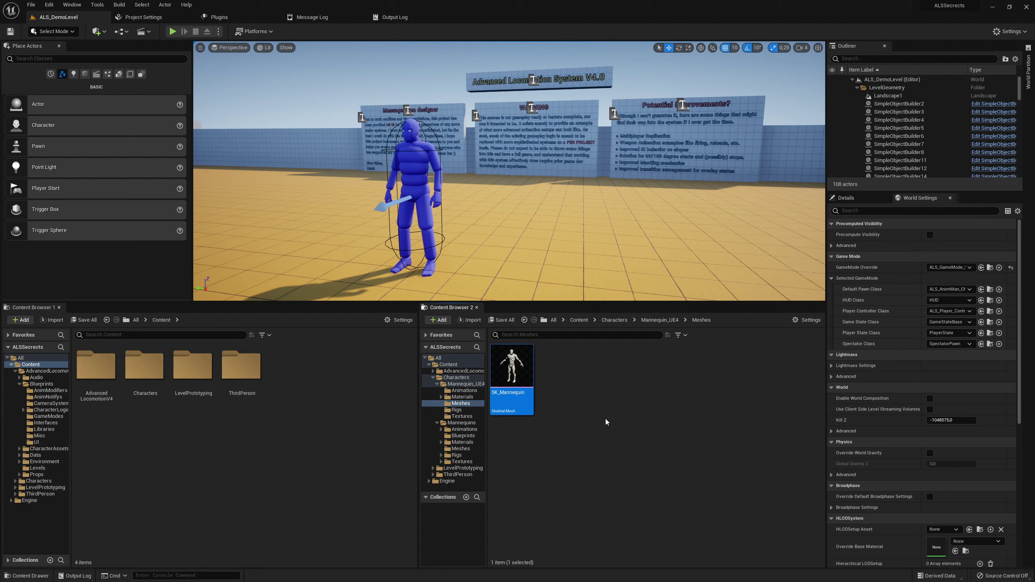
pyautogui.moveTo(529, 360)
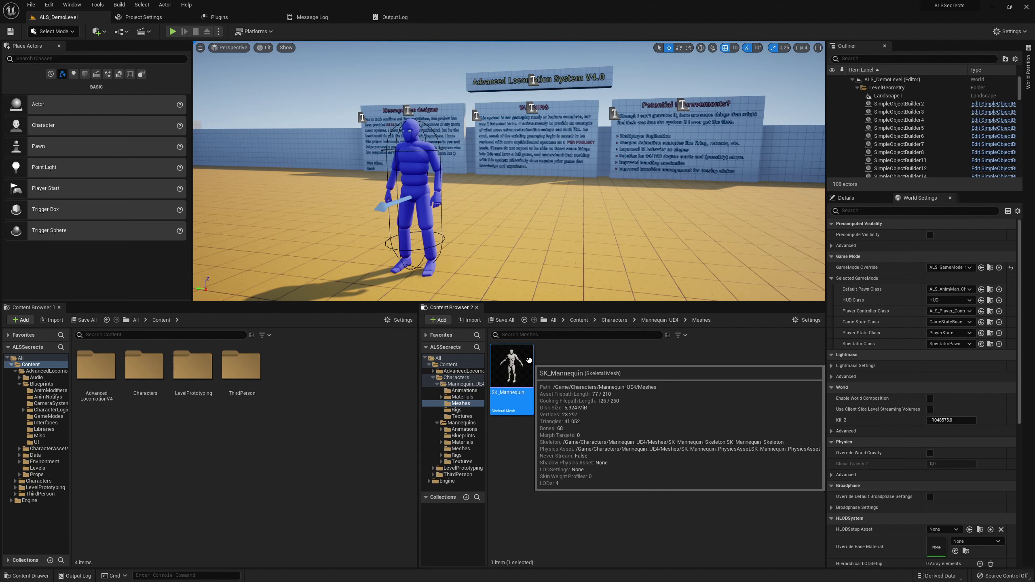
pyautogui.press('Delete')
pyautogui.click(449, 410)
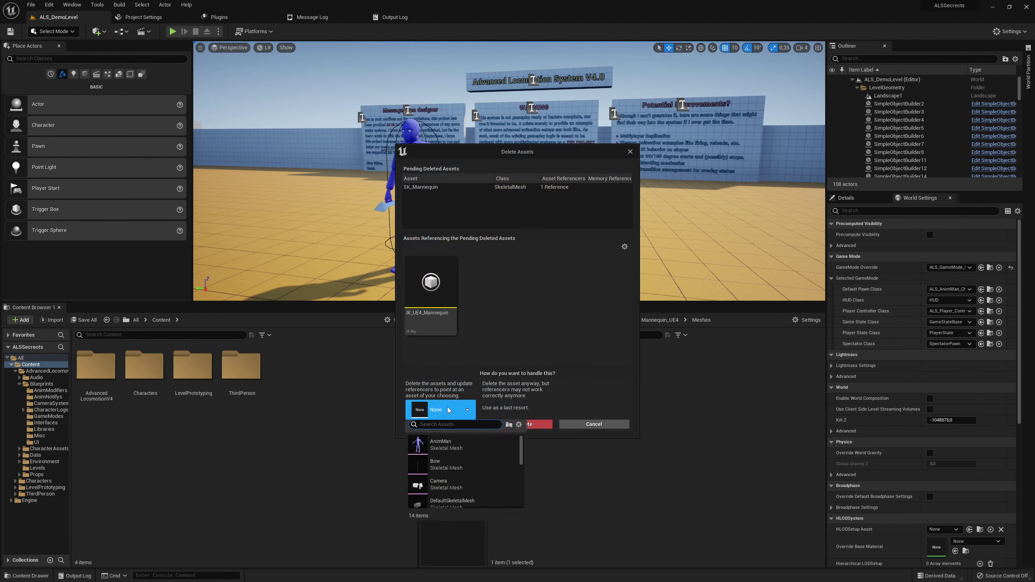
pyautogui.scroll(-5, 469, 469)
pyautogui.moveTo(481, 484)
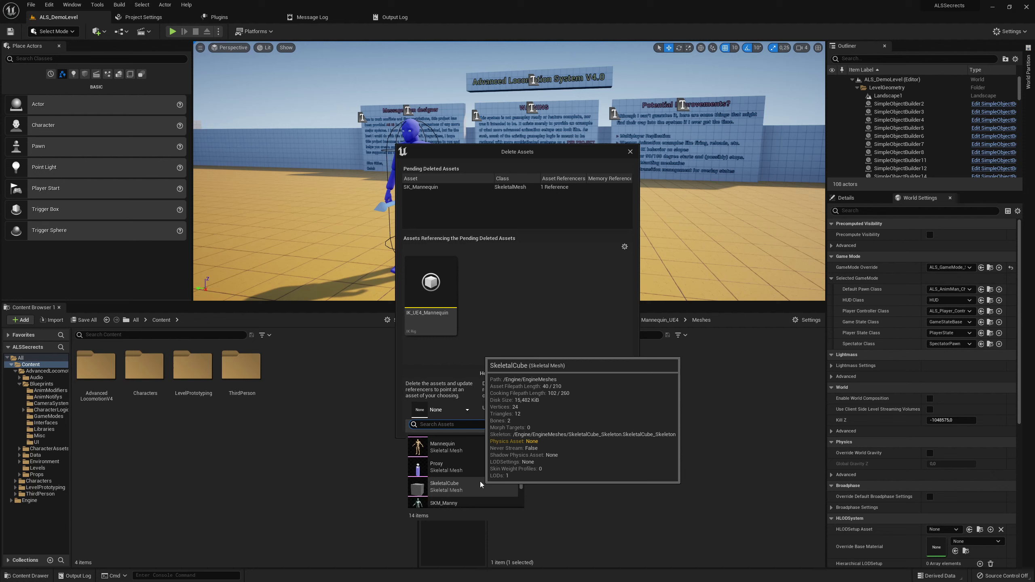
pyautogui.click(465, 451)
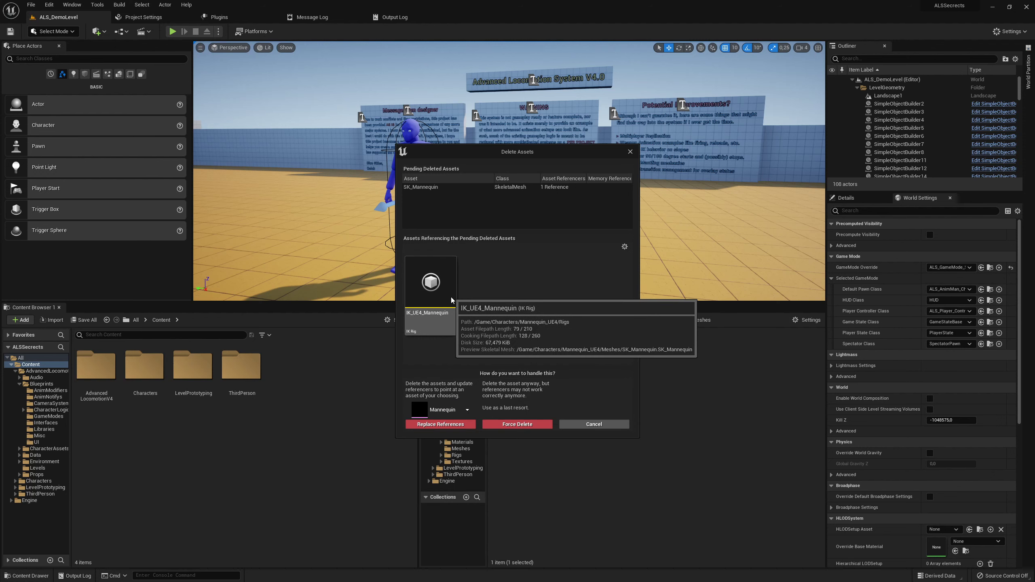
pyautogui.click(465, 427)
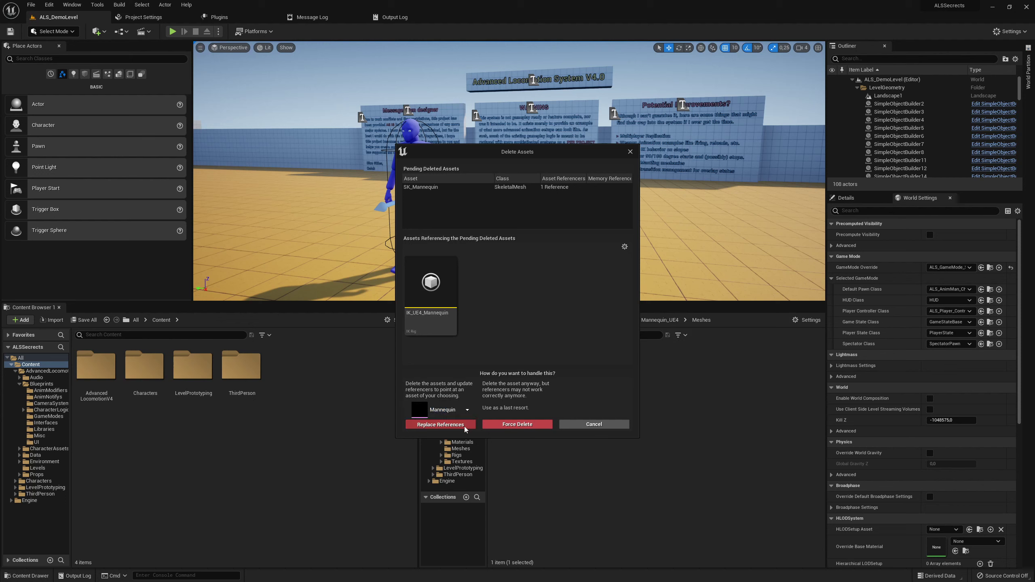
pyautogui.click(578, 318)
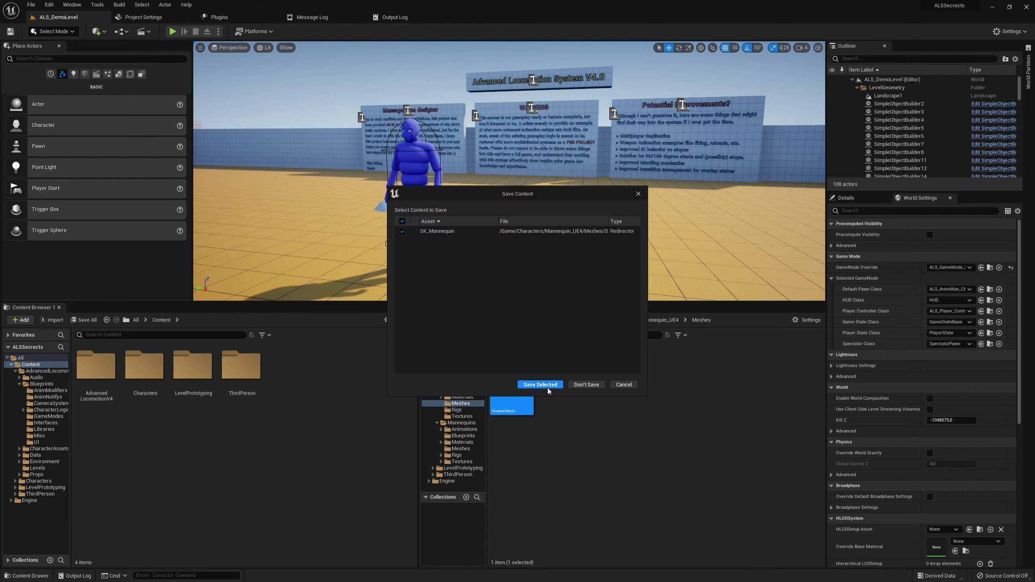
pyautogui.click(540, 384)
pyautogui.click(667, 318)
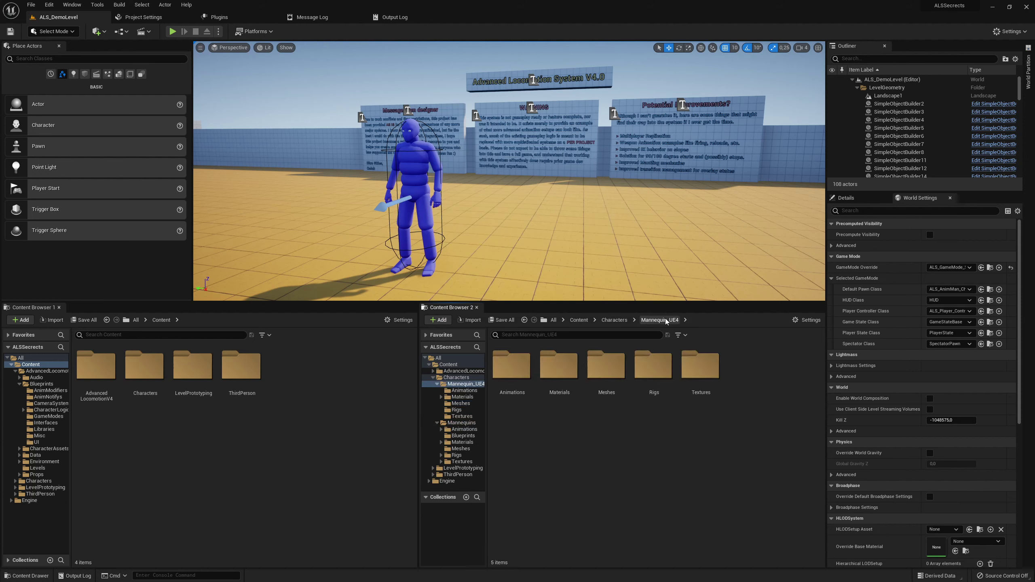
pyautogui.click(607, 383)
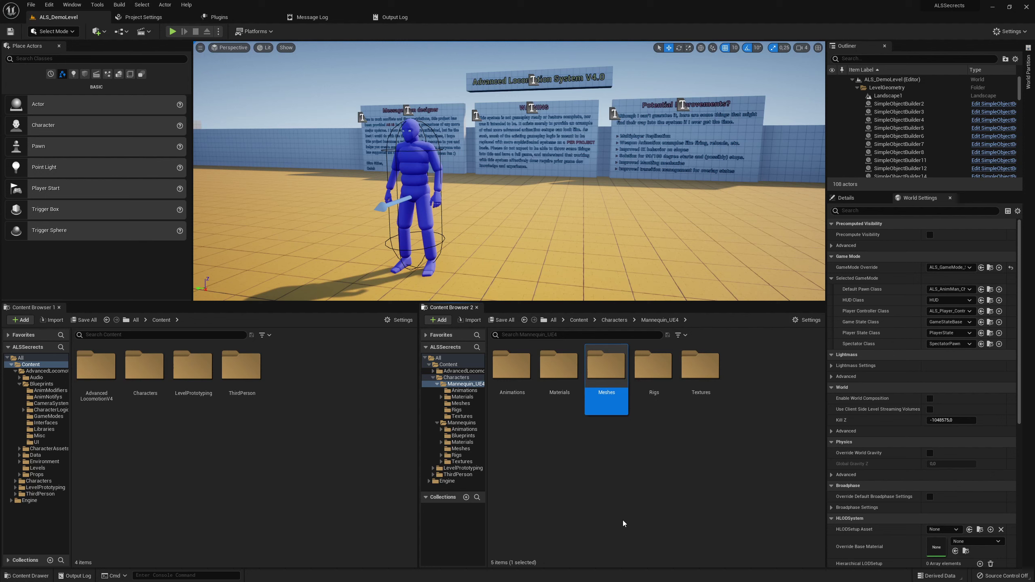
pyautogui.press('Delete')
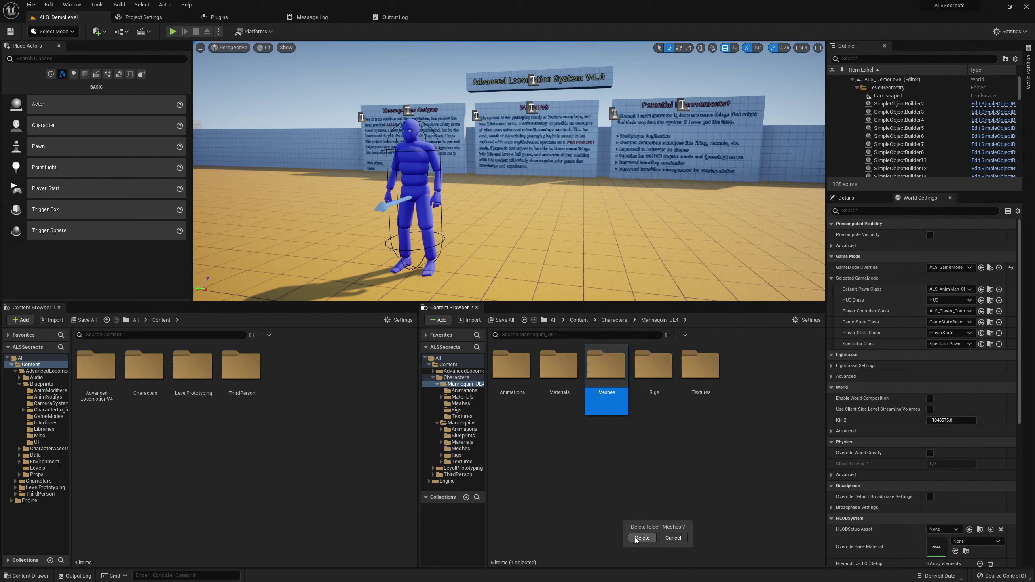
pyautogui.click(637, 539)
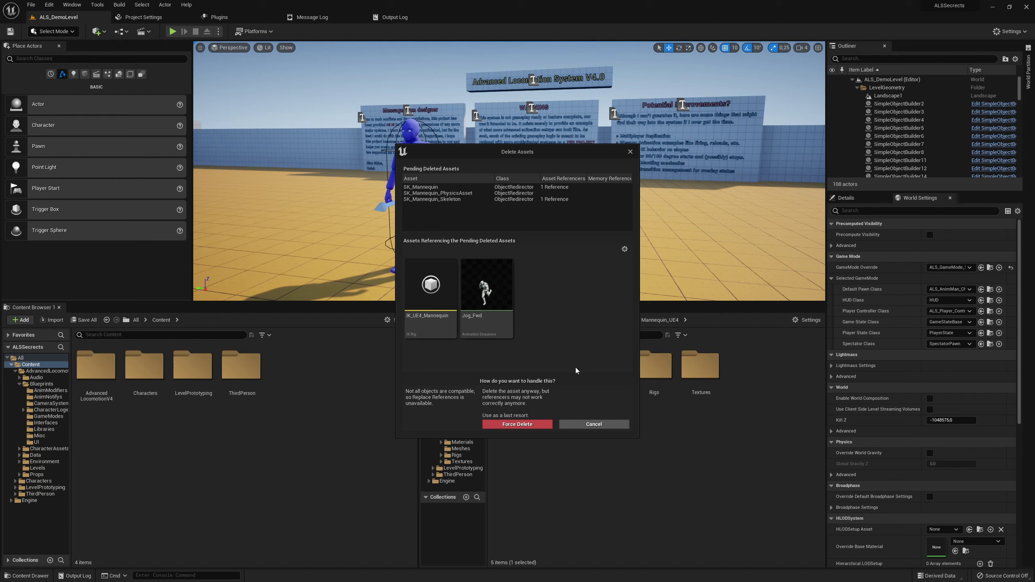
pyautogui.click(594, 424)
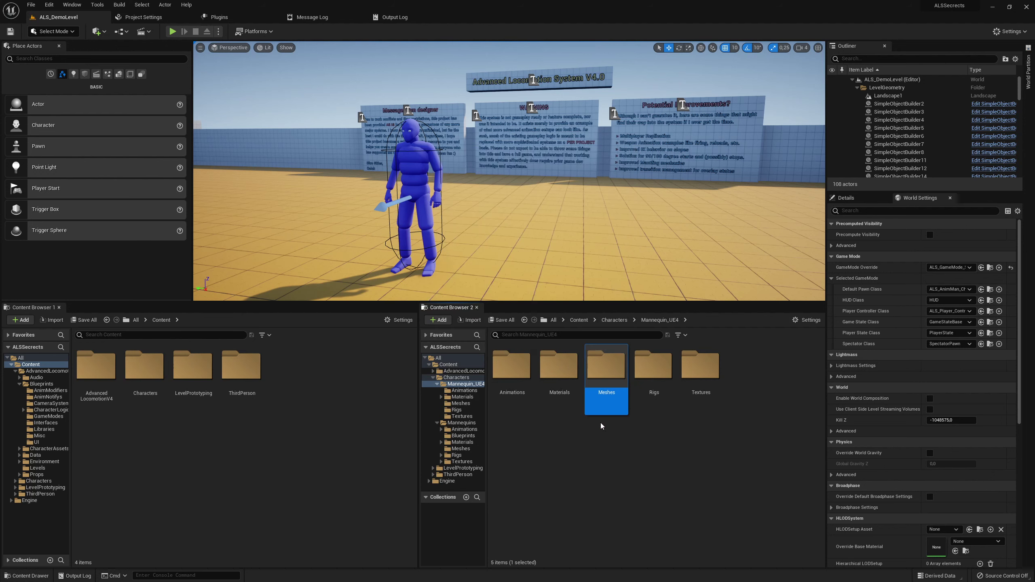
pyautogui.rightClick(455, 386)
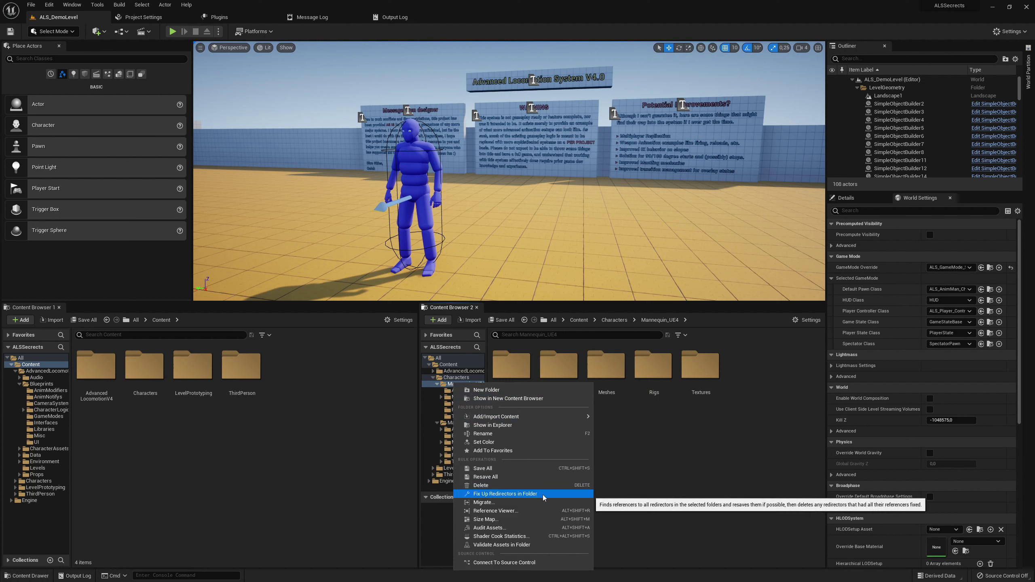
pyautogui.click(605, 475)
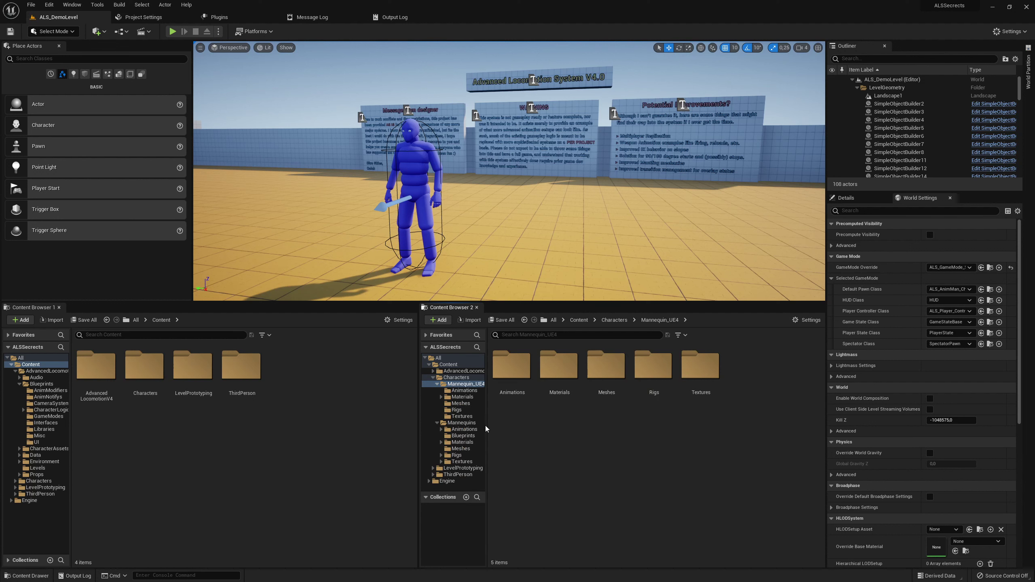
# Widen the second content browser and its folder tree, and fix up the redirectors in the Mannequin_UE4 folder
pyautogui.moveTo(487, 426); pyautogui.dragTo(551, 427)
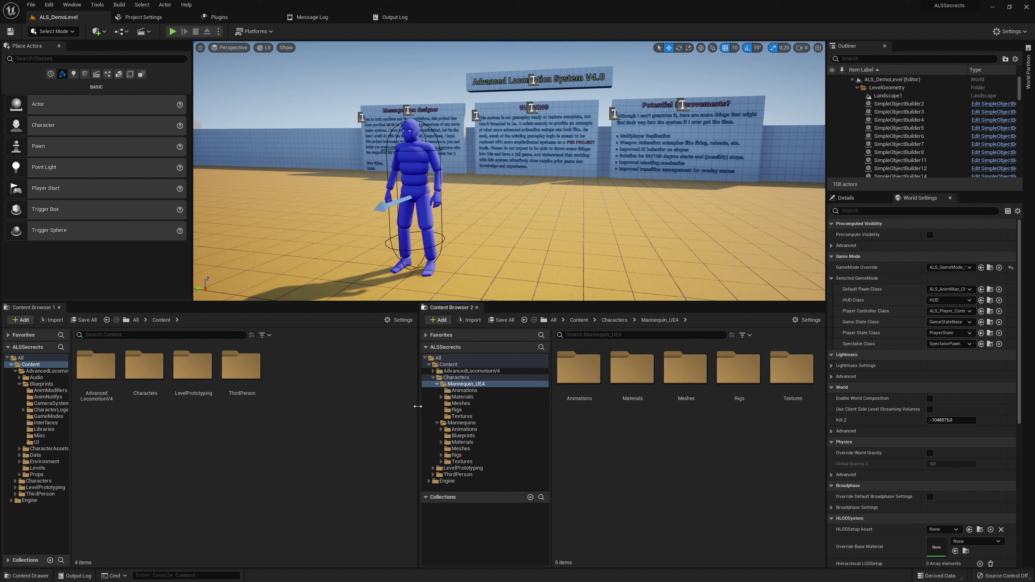
pyautogui.moveTo(419, 407); pyautogui.dragTo(347, 408)
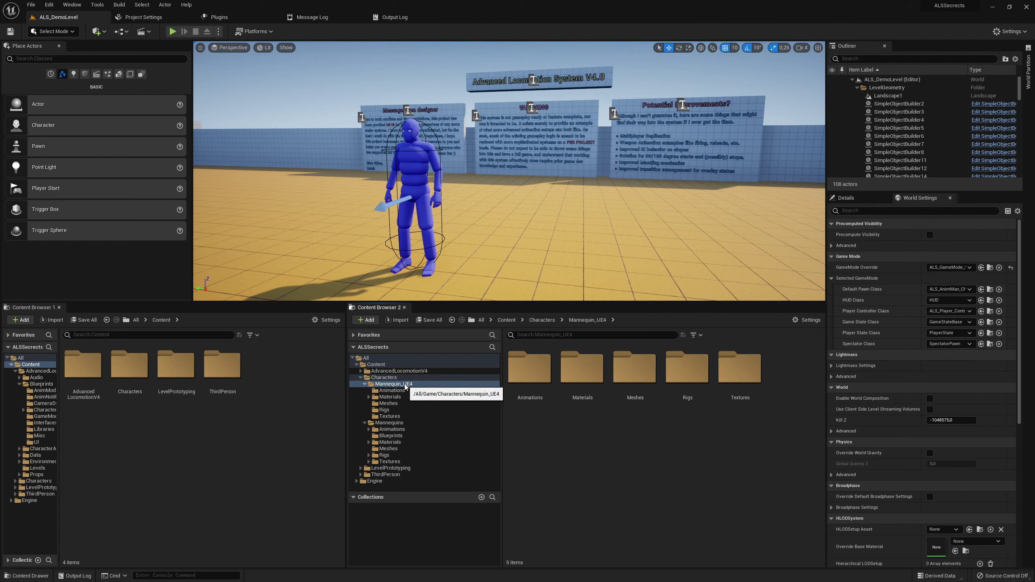
pyautogui.rightClick(406, 387)
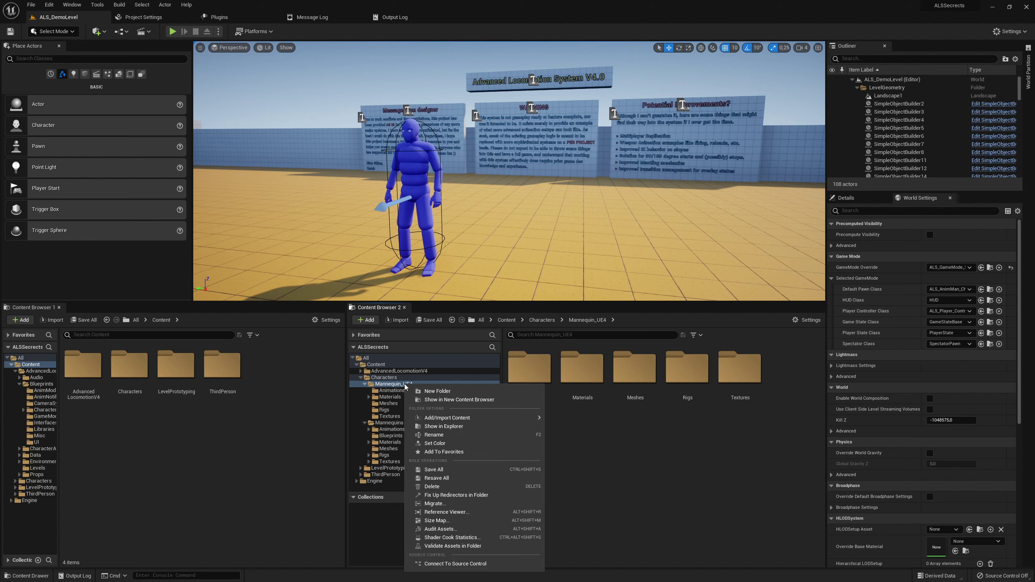
pyautogui.click(475, 496)
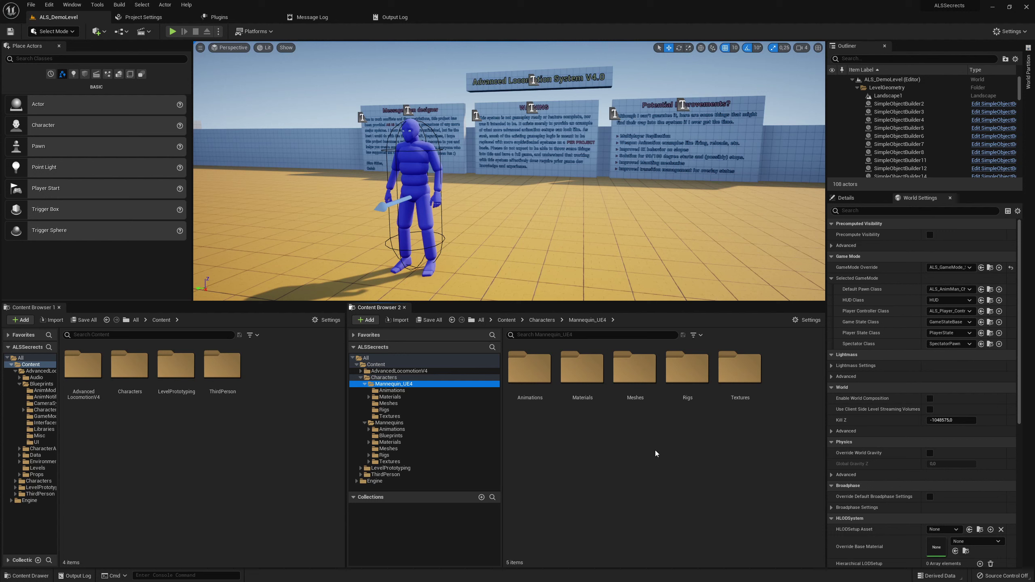
# Delete the Meshes and Materials folders from Mannequin_UE4, including the material assets they contain
pyautogui.click(640, 406)
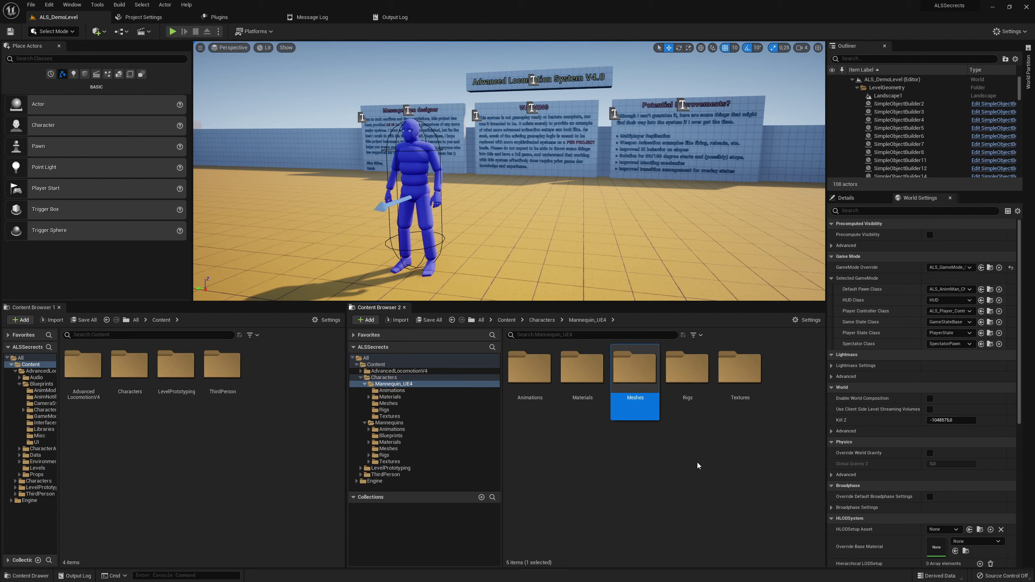
pyautogui.press('Delete')
pyautogui.click(718, 483)
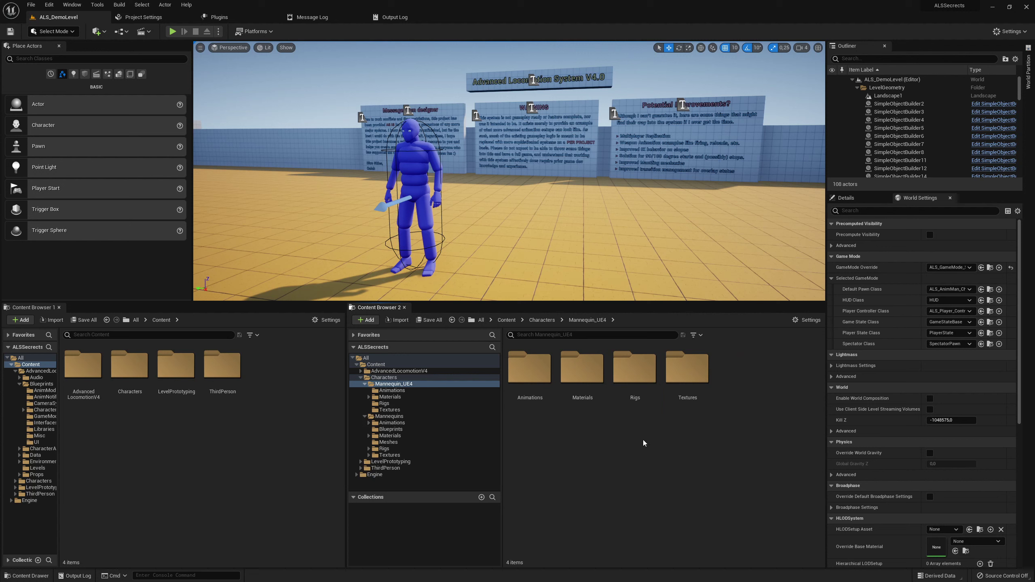
pyautogui.click(587, 367)
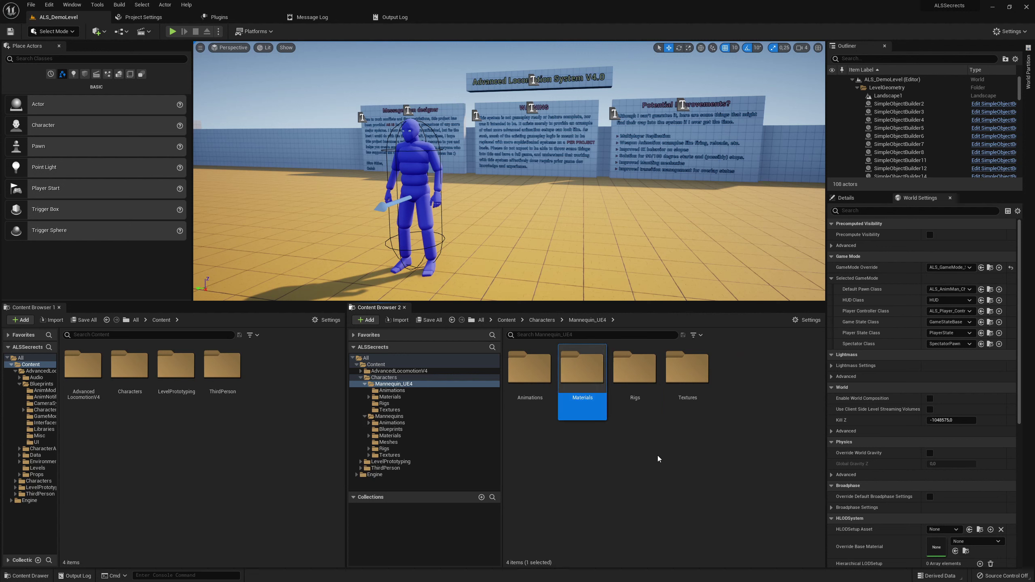
pyautogui.press('Delete')
pyautogui.click(678, 473)
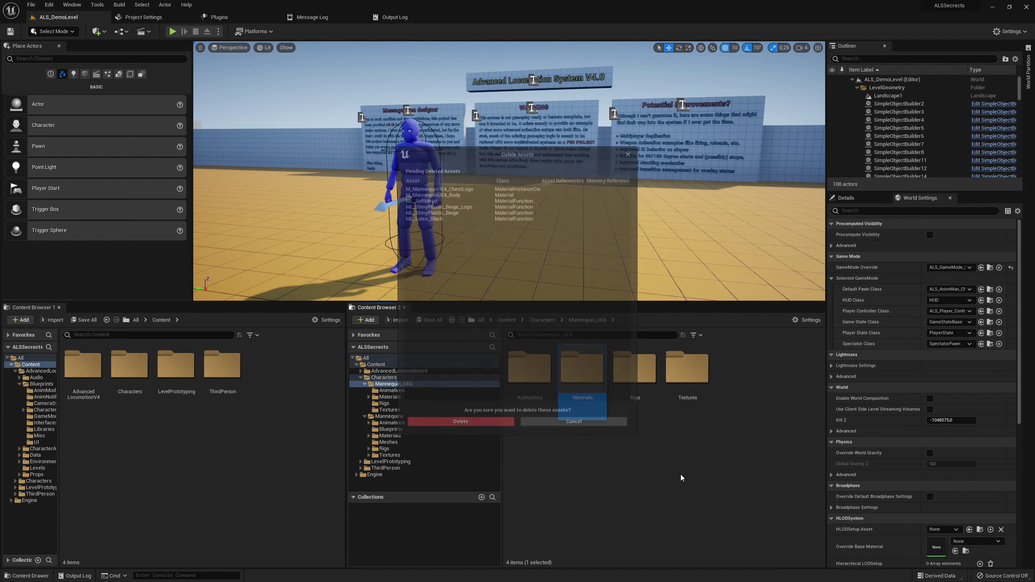
pyautogui.click(474, 429)
# Delete the Textures folder from Mannequin_UE4, including the texture assets it contains
pyautogui.click(635, 369)
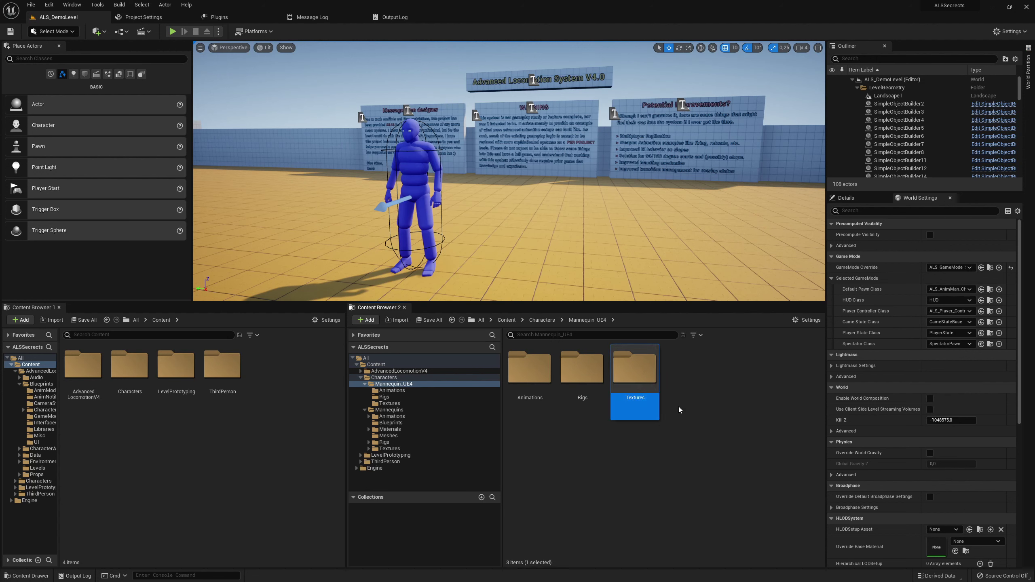
pyautogui.press('Delete')
pyautogui.click(697, 425)
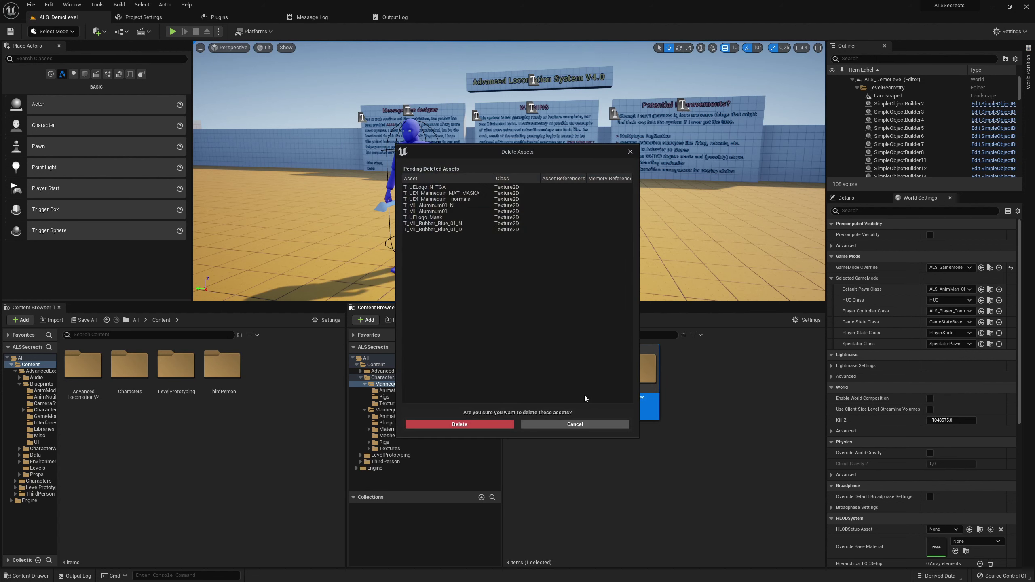
pyautogui.click(466, 428)
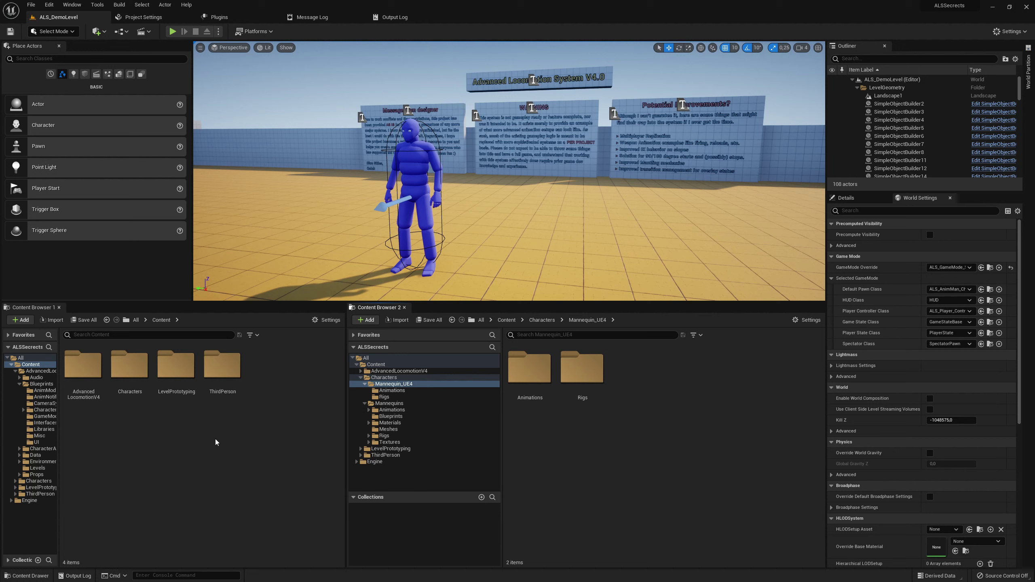
# Start duplicating and retargeting ALS_AnimBP from AdvancedLocomotionV4/CharacterAssets/MannequinSkeleton, using the RTG_UE4Manny_UE5Manny IK Retargeter
pyautogui.doubleClick(86, 359)
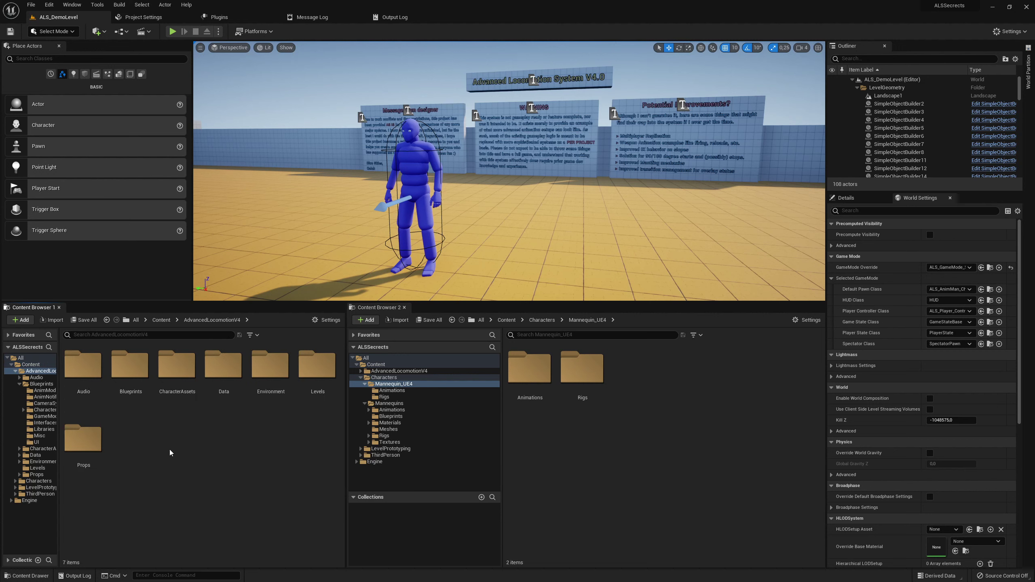
pyautogui.doubleClick(177, 367)
pyautogui.doubleClick(83, 367)
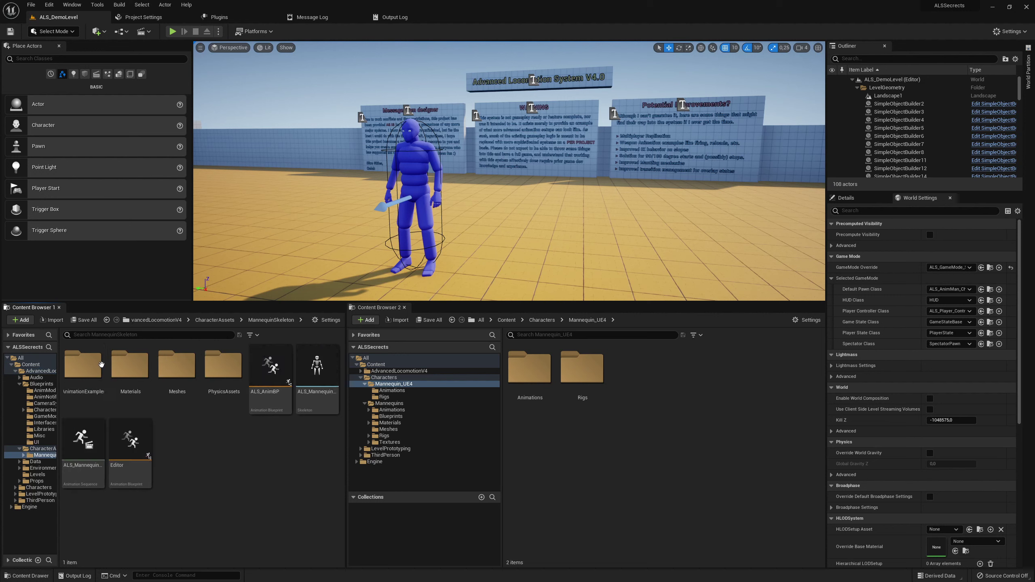
pyautogui.click(270, 390)
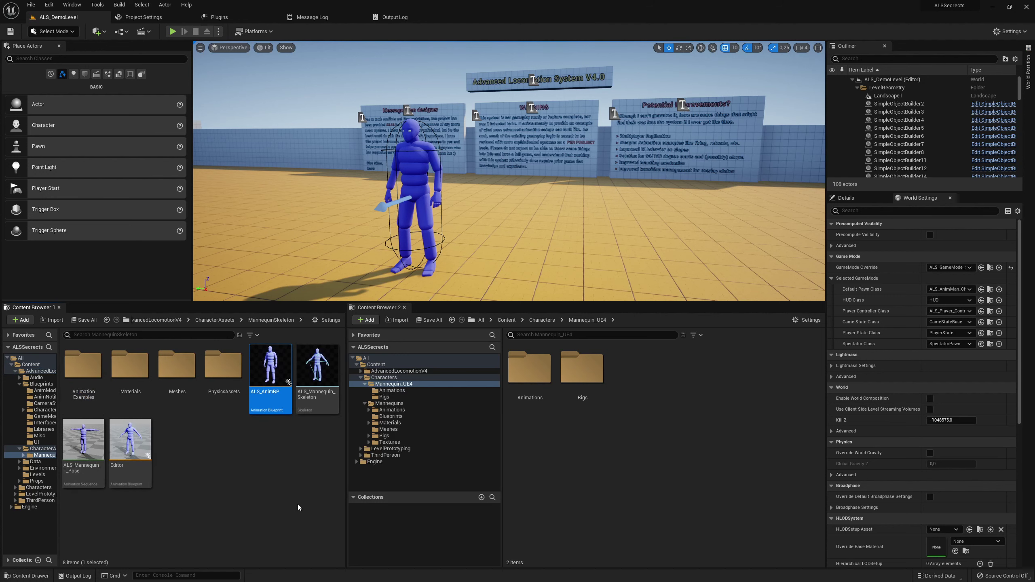
pyautogui.rightClick(284, 367)
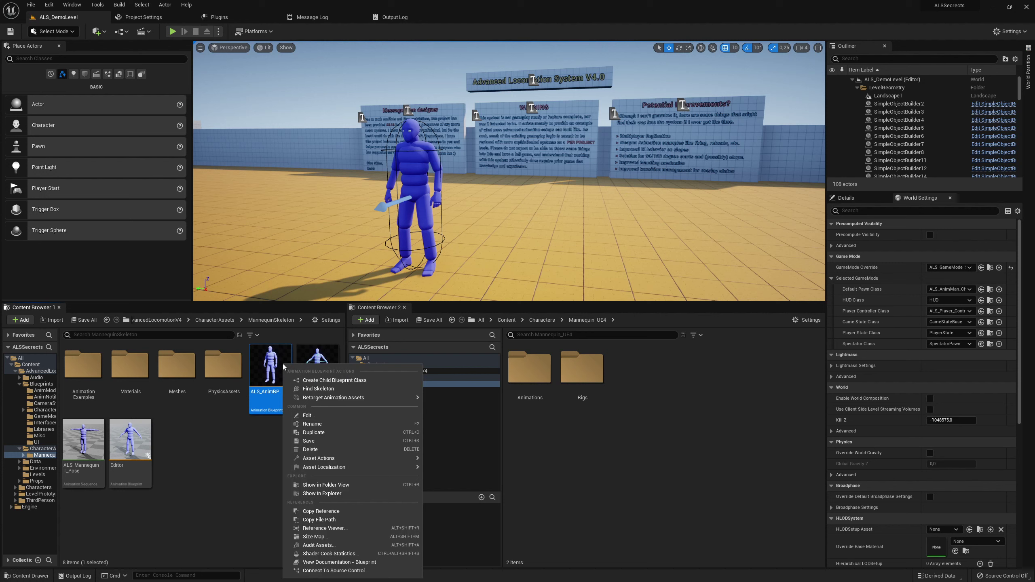
pyautogui.moveTo(380, 397)
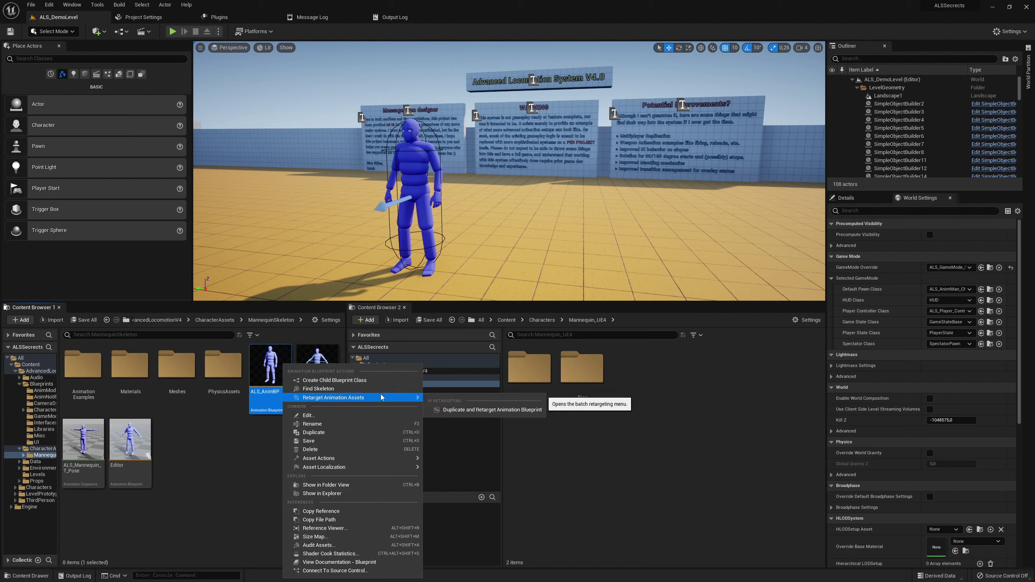
pyautogui.click(487, 411)
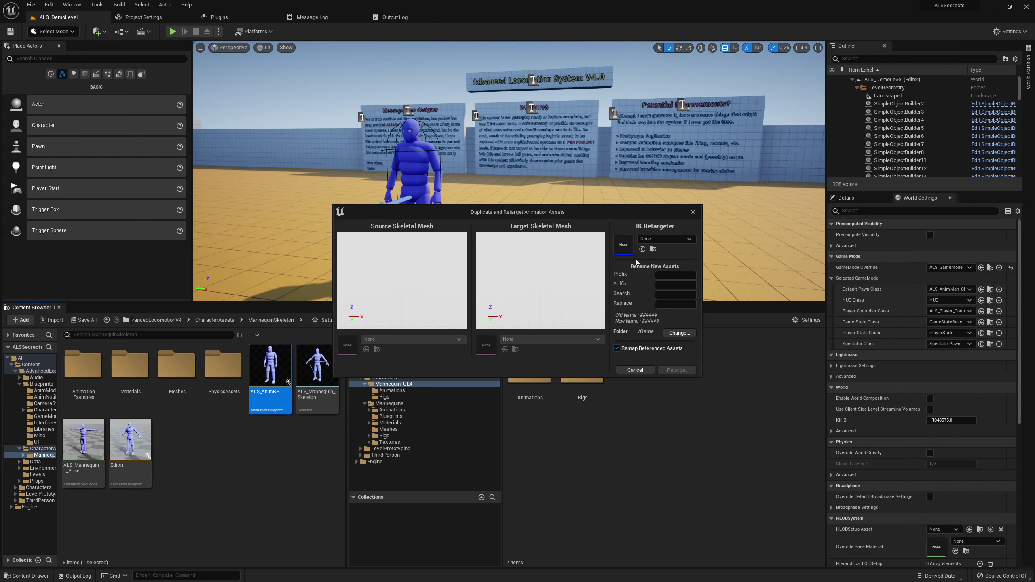
pyautogui.click(653, 241)
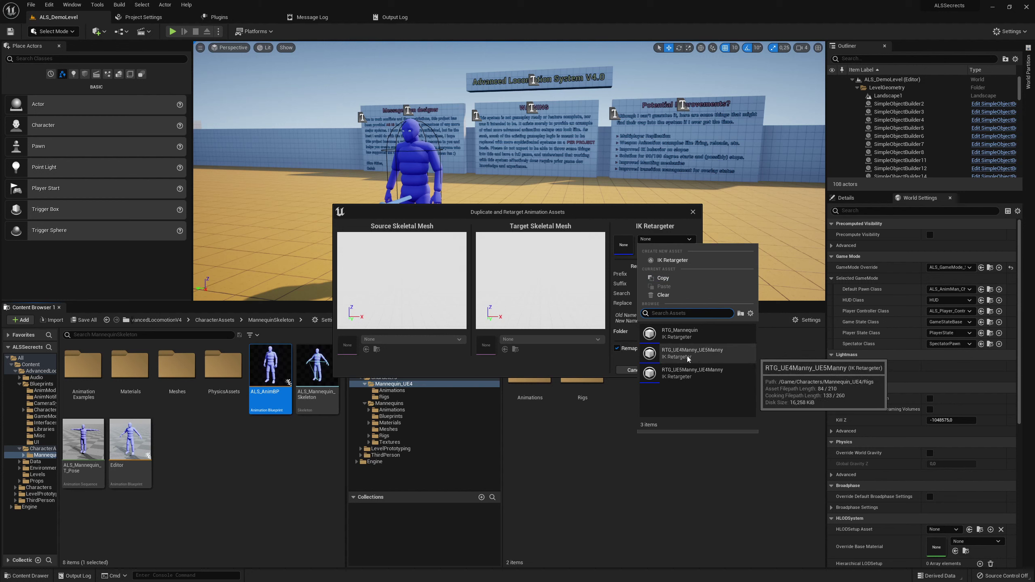
pyautogui.click(726, 358)
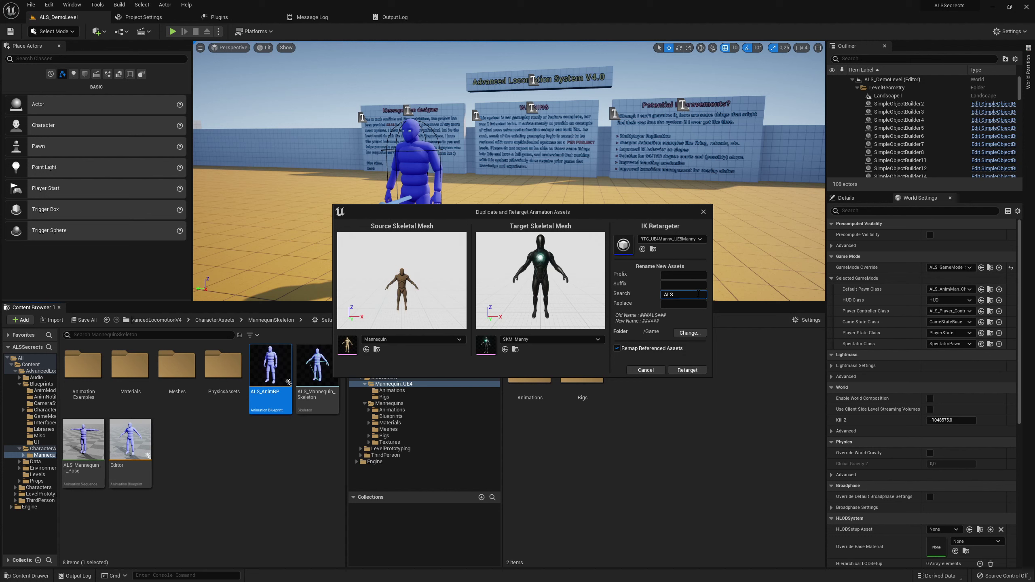
# Set the renaming of the new assets to search for ALS_ and replace it with ALS_UE5_Manny_
pyautogui.click(692, 304)
pyautogui.write('ALS_UE5_Manny_')
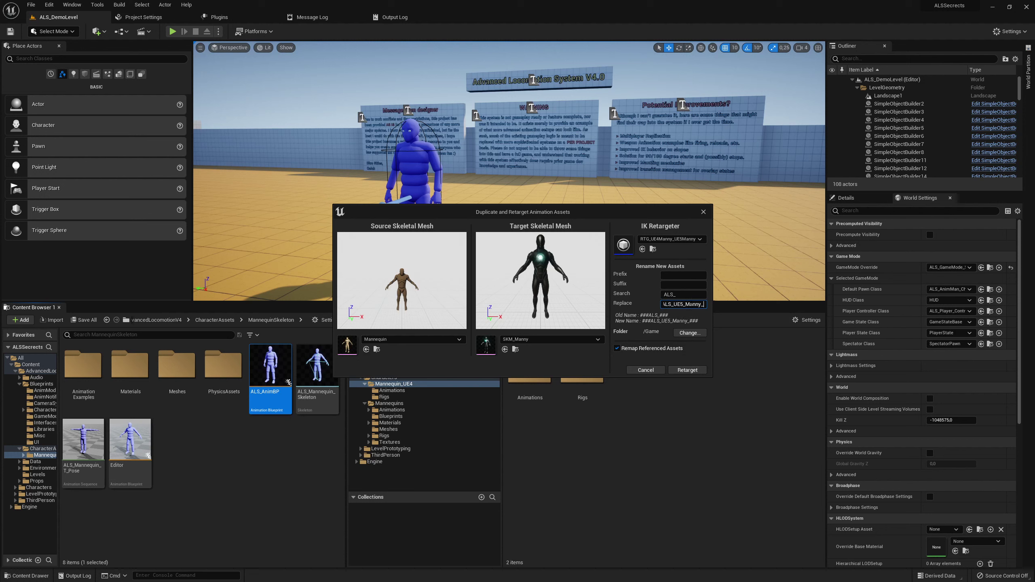
pyautogui.click(680, 295)
pyautogui.click(699, 305)
pyautogui.write('__')
pyautogui.press('BackSpace')
# Set the export folder of the retargeted assets to Characters/Mannequins/Animations/ALSv4
pyautogui.click(690, 334)
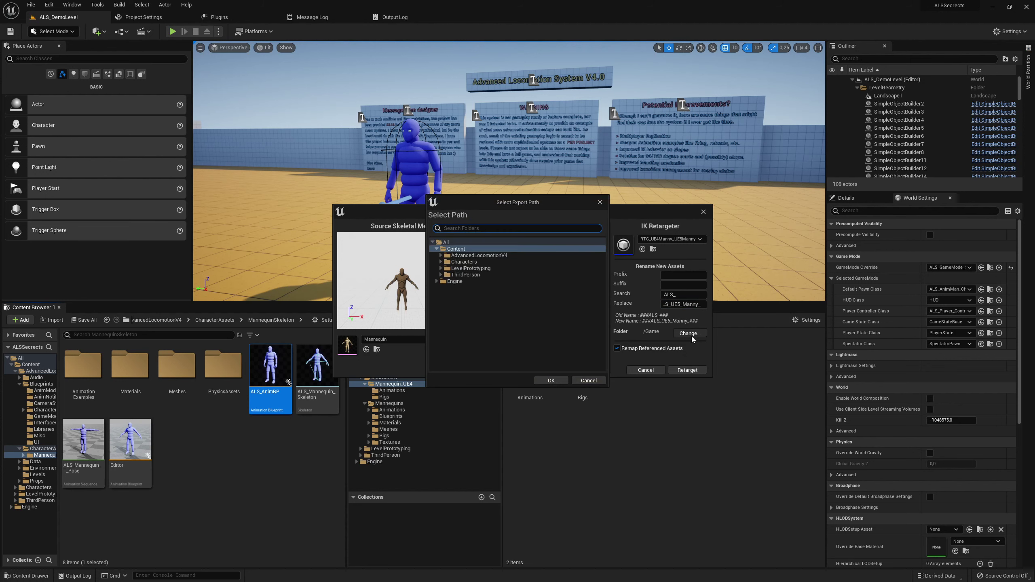
pyautogui.click(463, 261)
pyautogui.click(441, 262)
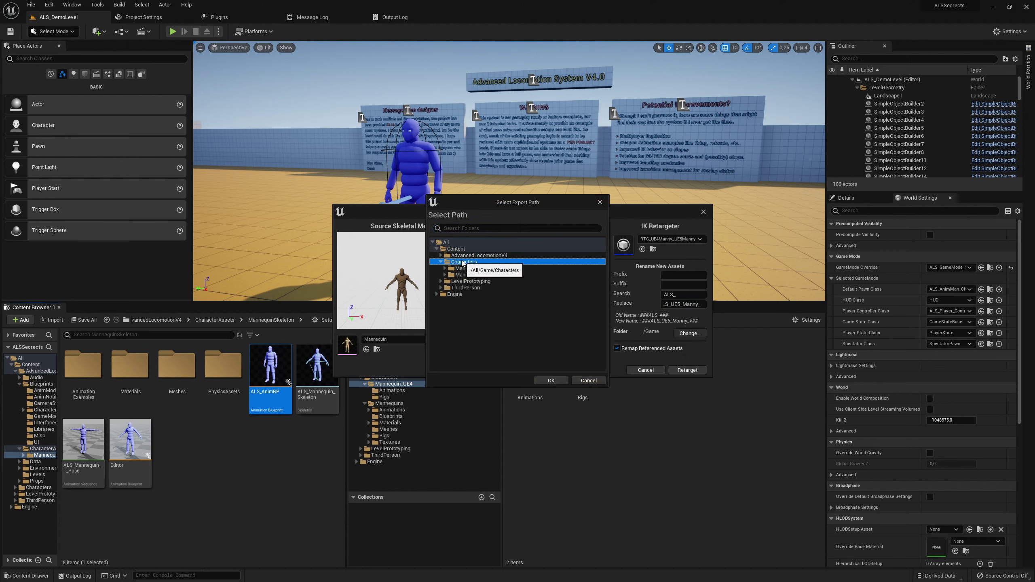
pyautogui.click(474, 269)
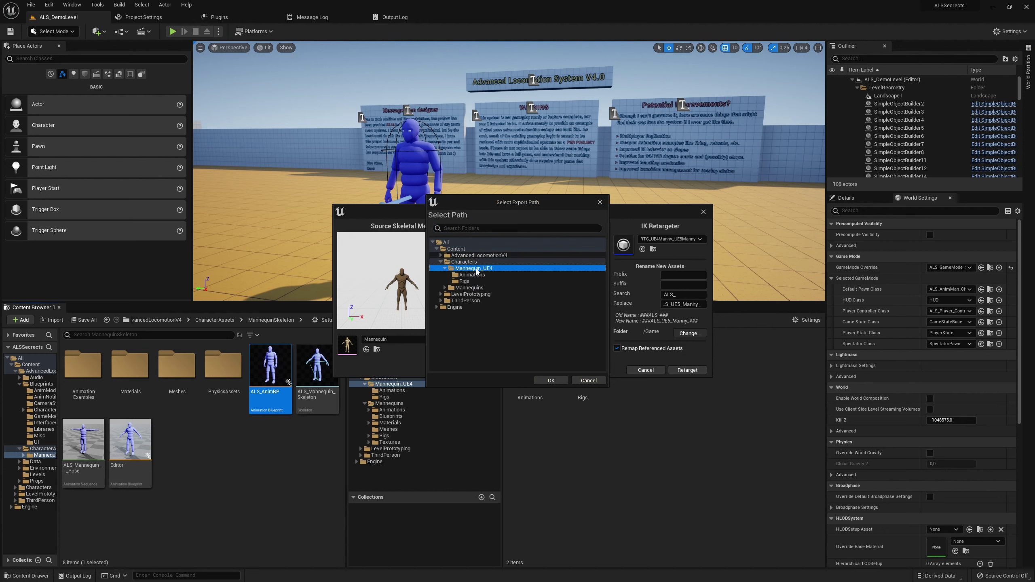
pyautogui.doubleClick(468, 274)
pyautogui.doubleClick(472, 281)
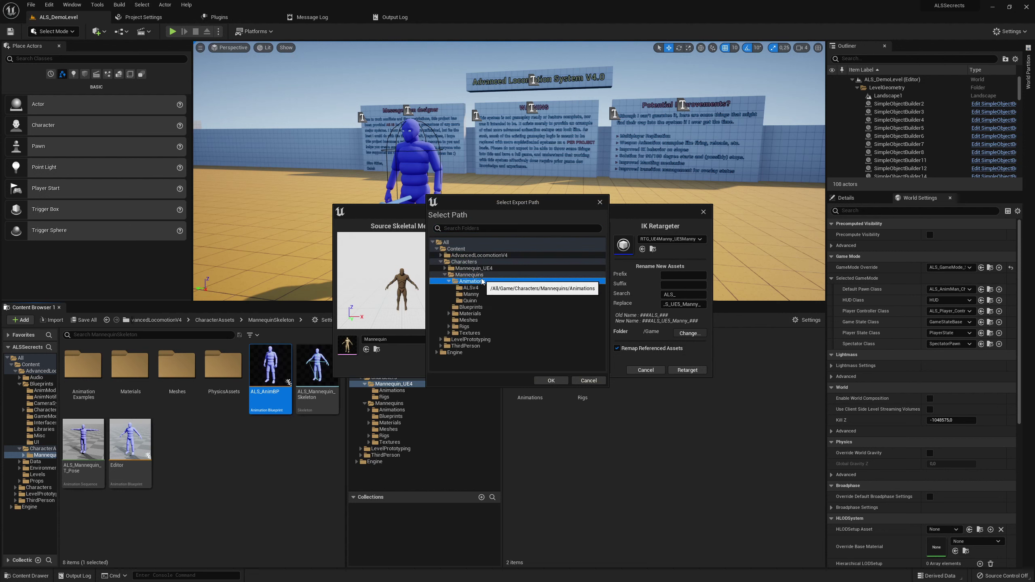
pyautogui.click(489, 288)
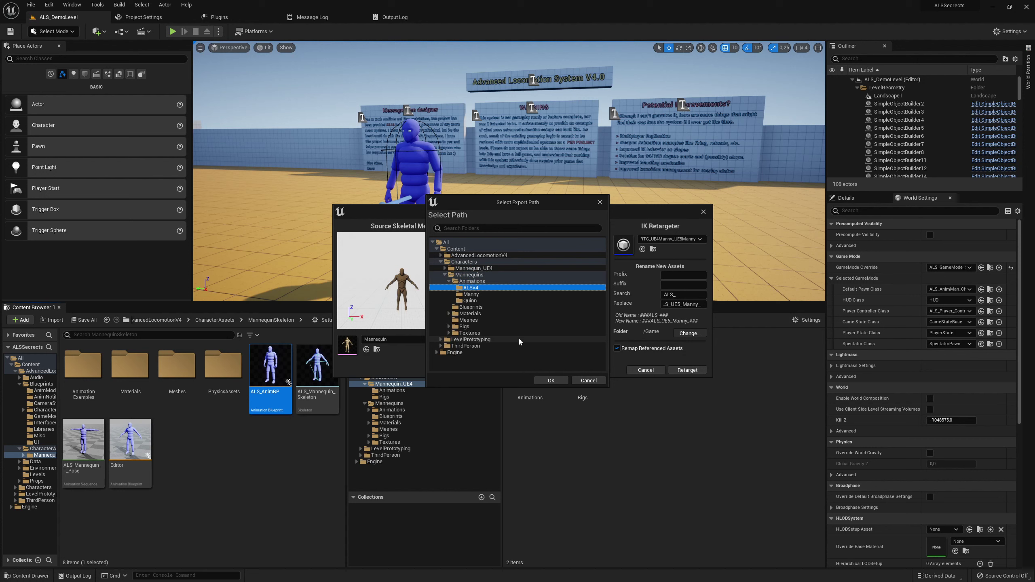
pyautogui.rightClick(488, 283)
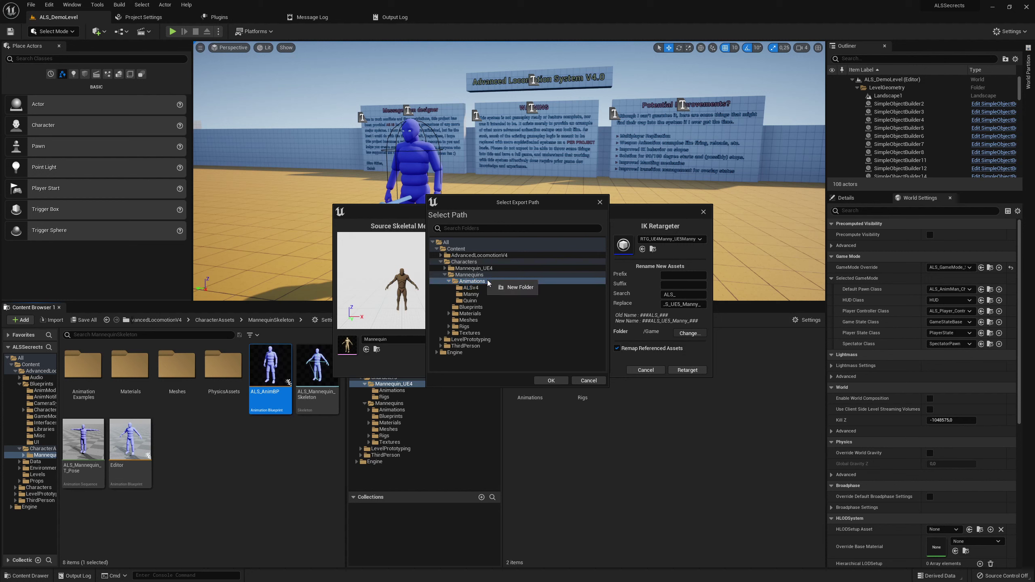
pyautogui.click(494, 288)
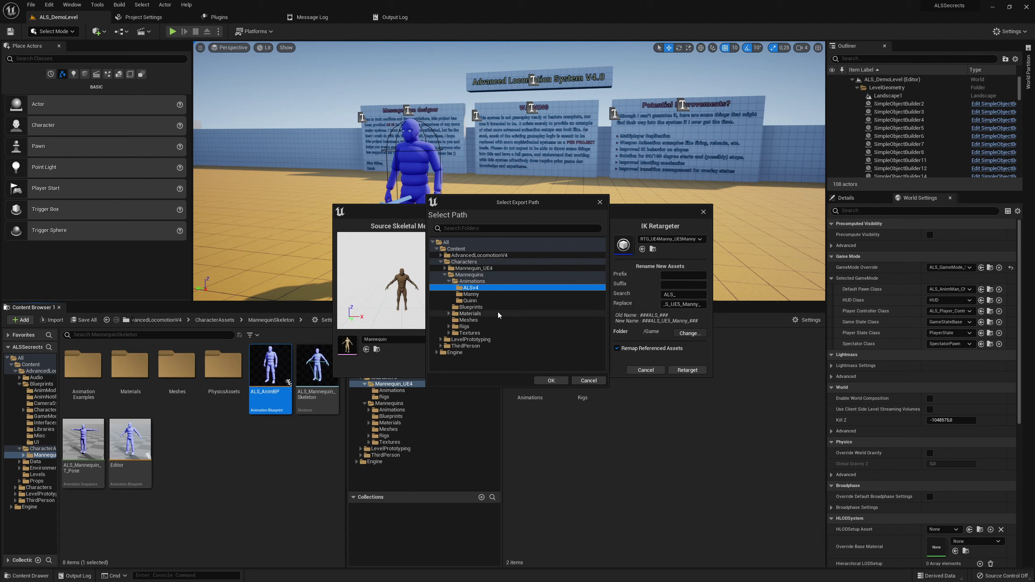
pyautogui.click(548, 381)
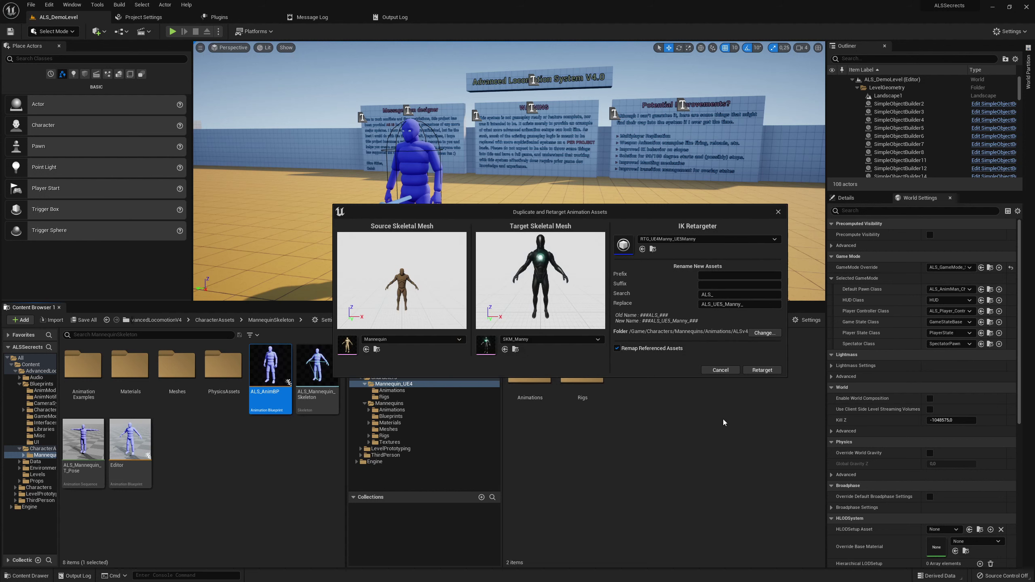
# Run the retarget to SKM_Manny and save all the newly created assets
pyautogui.click(762, 371)
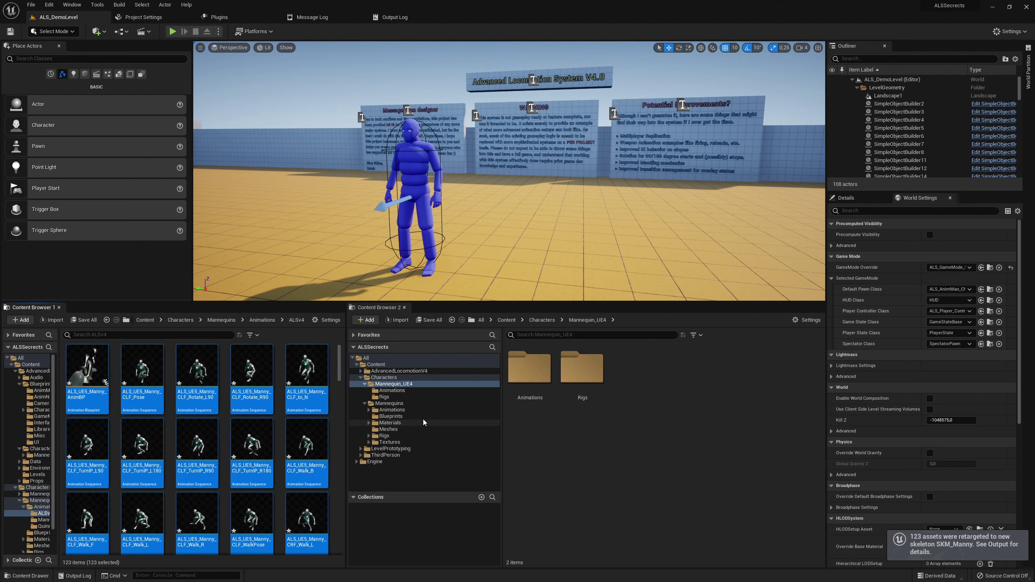
pyautogui.click(429, 321)
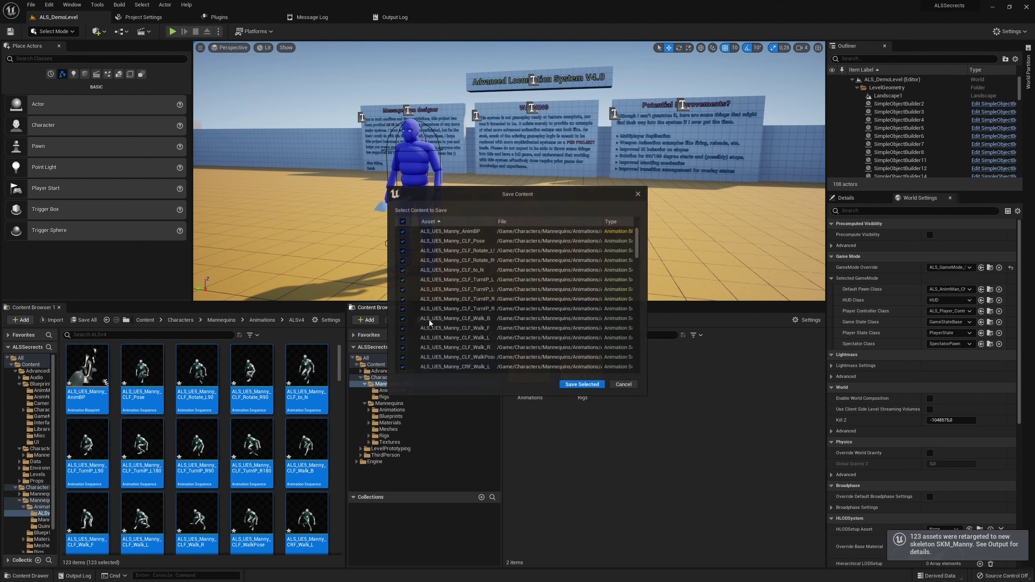
pyautogui.click(568, 385)
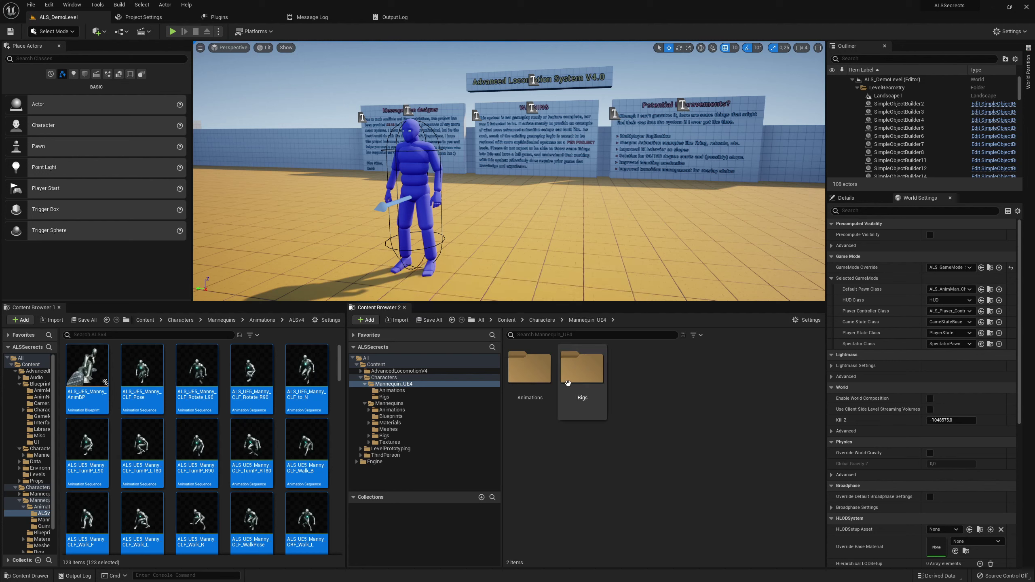
# Browse the retargeted animations in the ALSv4 folder and open ALS_UE5_Manny_N_LandRoll_F in the animation editor
pyautogui.scroll(-3, 253, 428)
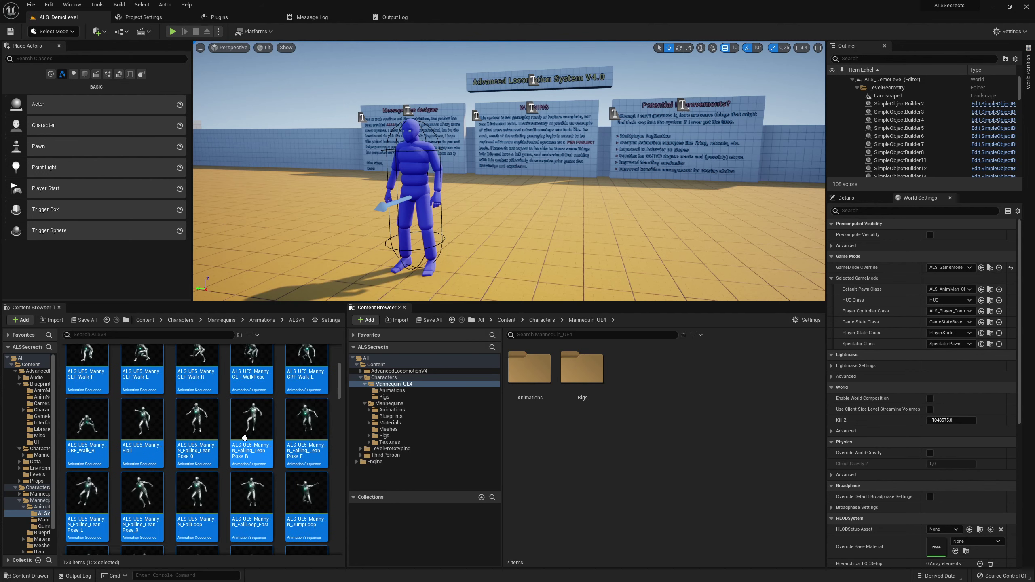
pyautogui.click(245, 436)
pyautogui.scroll(-5, 287, 427)
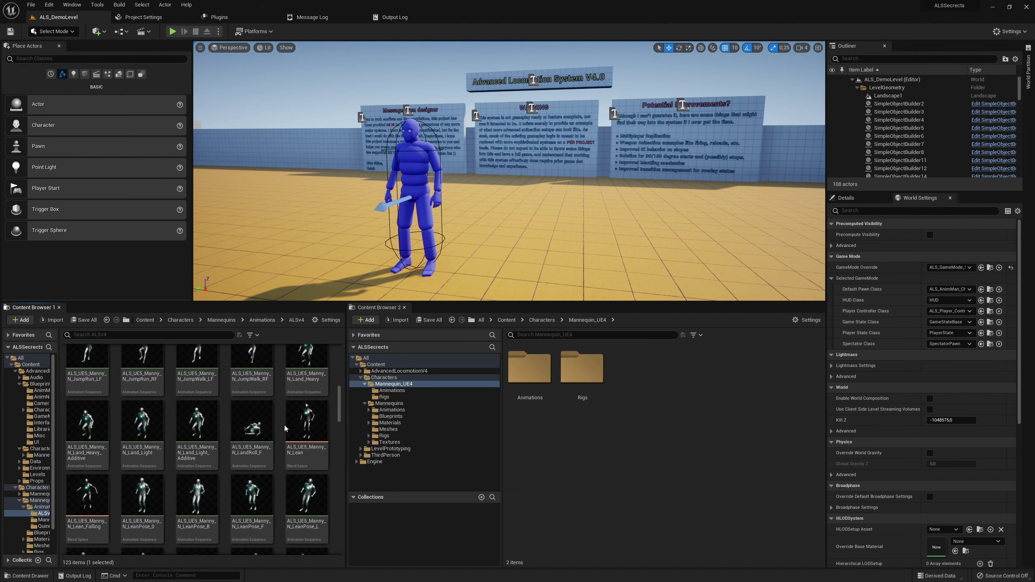
pyautogui.click(257, 420)
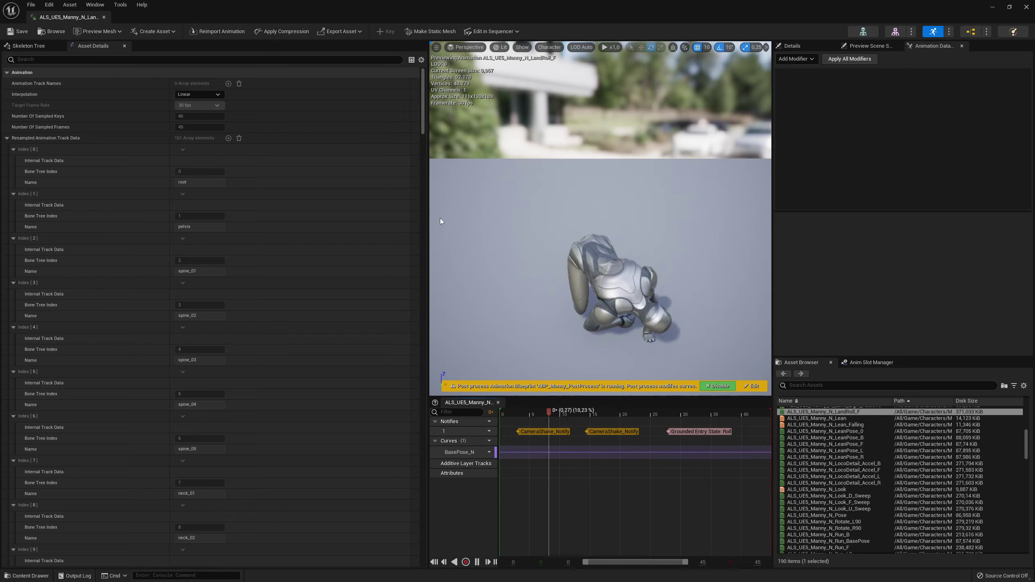
pyautogui.moveTo(428, 221); pyautogui.dragTo(271, 204)
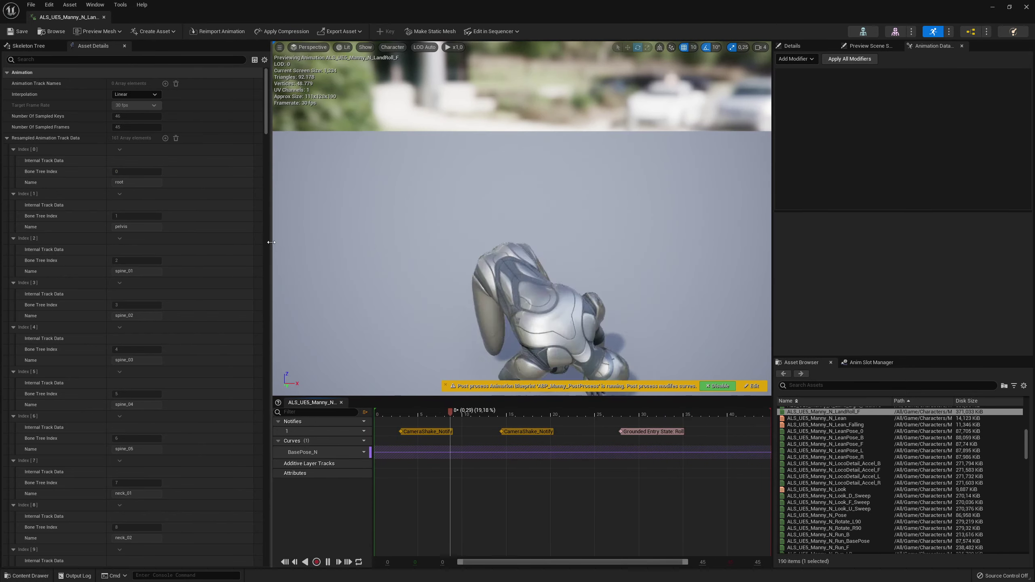
# Collapse the Animation and Compression sections of the roll animation and filter its asset details by "root" to examine the root motion settings
pyautogui.click(7, 72)
pyautogui.click(7, 83)
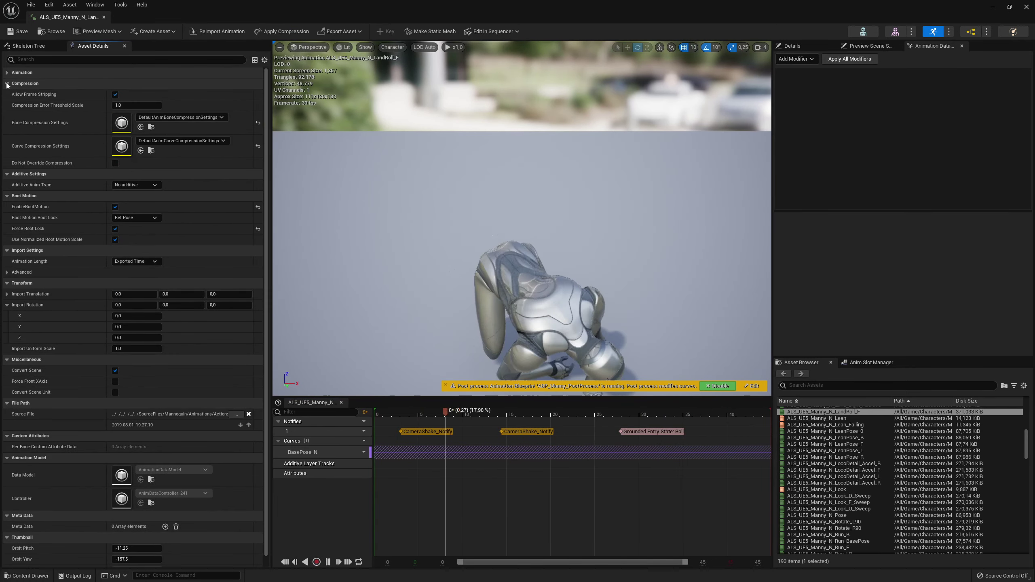
pyautogui.click(7, 84)
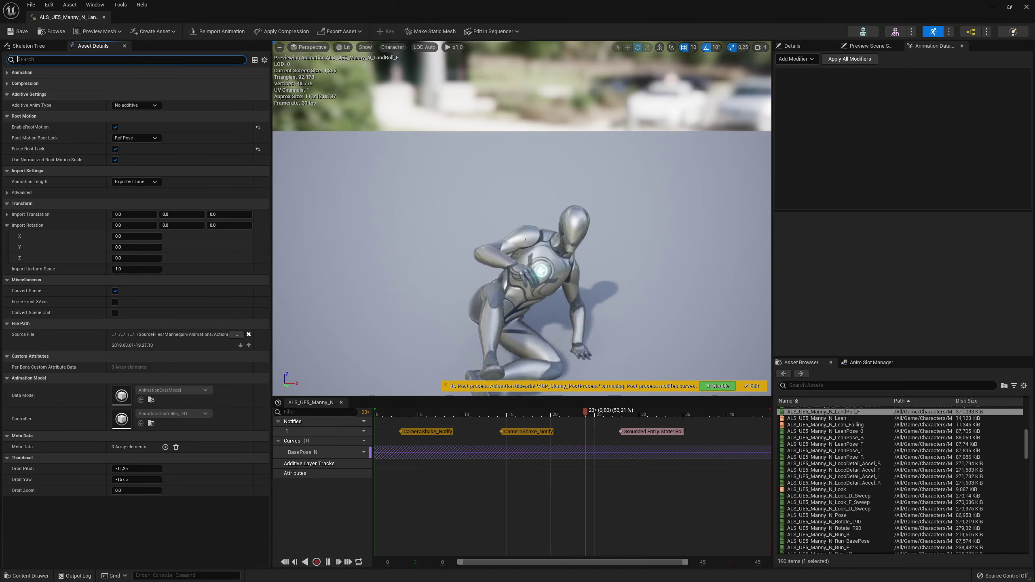
pyautogui.click(21, 59)
pyautogui.write('root')
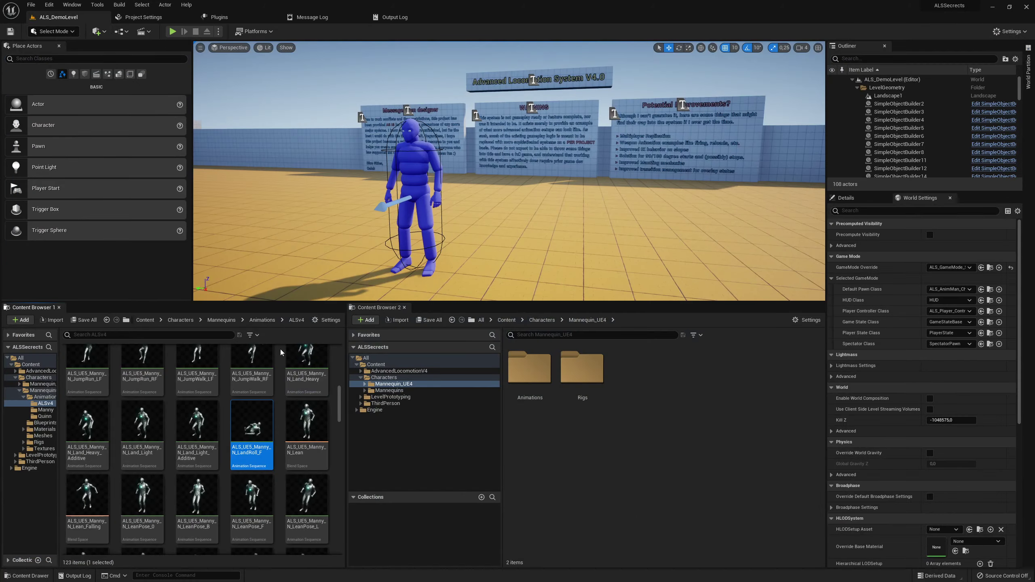
# Open the ALS_UE5_Manny_CLF_TurnIP_R180 animation and narrow its asset details area to examine the notifies and curves
pyautogui.scroll(3, 242, 425)
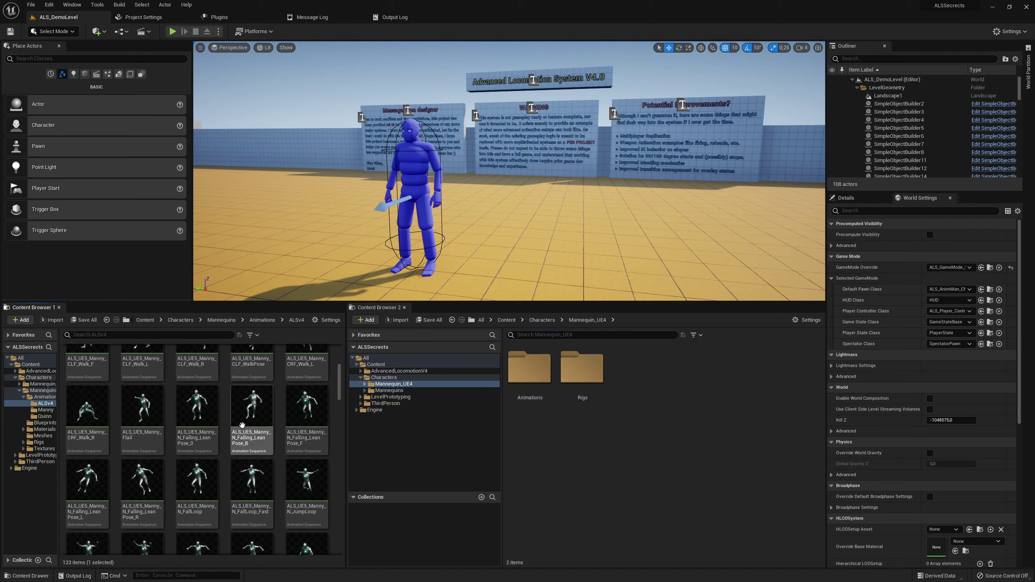
pyautogui.scroll(3, 242, 425)
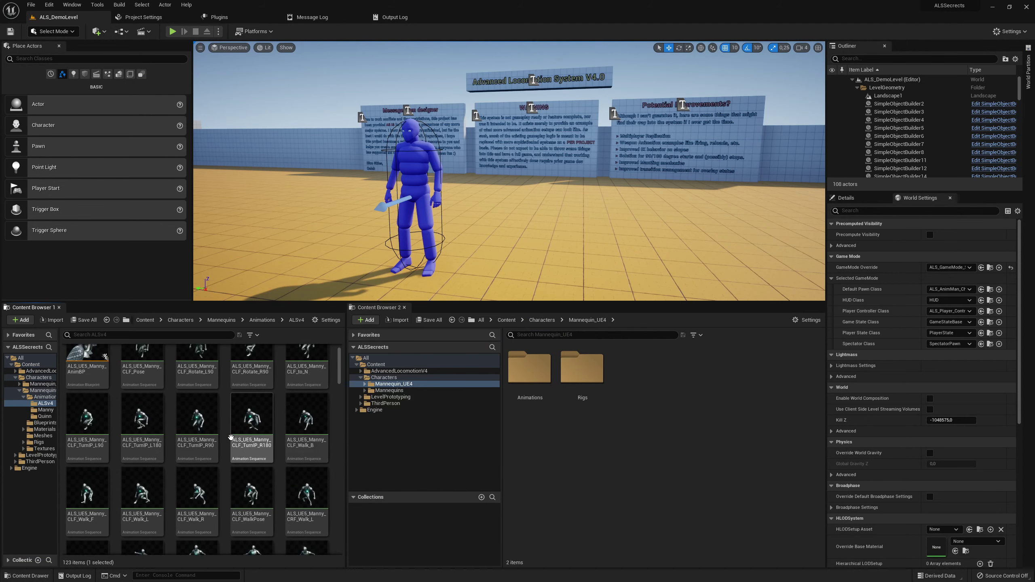
pyautogui.click(249, 408)
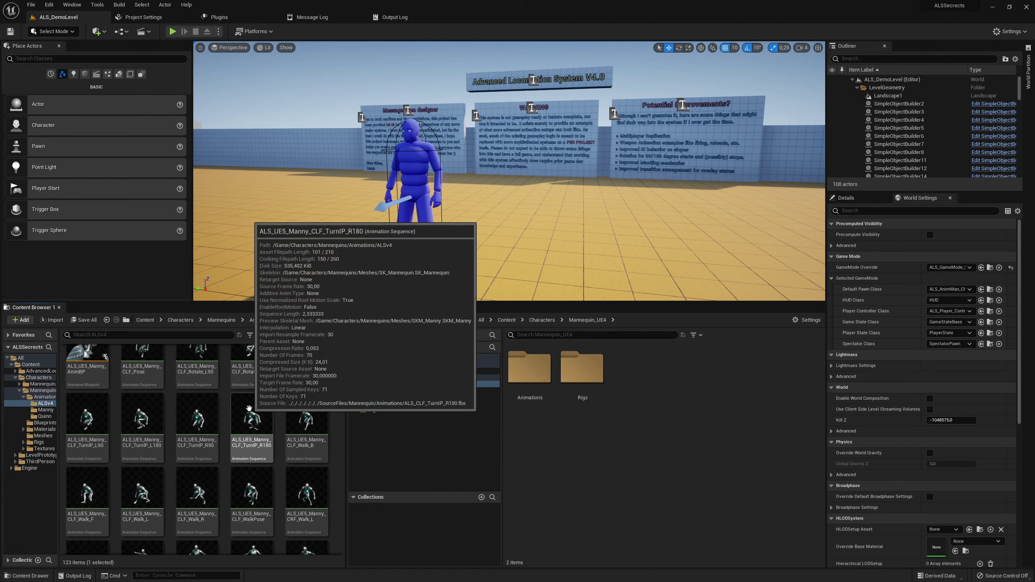
pyautogui.doubleClick(249, 408)
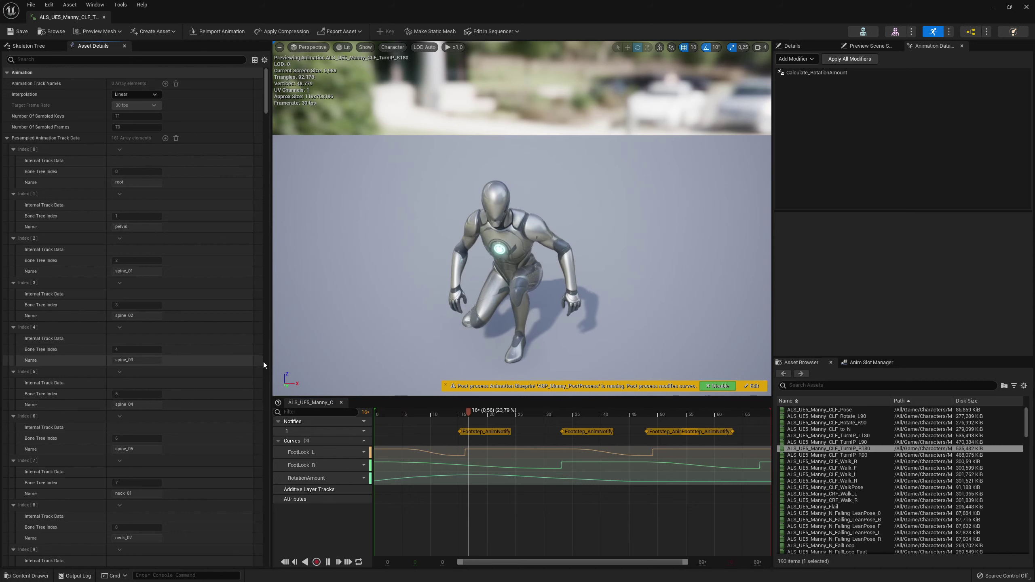
pyautogui.moveTo(272, 363); pyautogui.dragTo(212, 363)
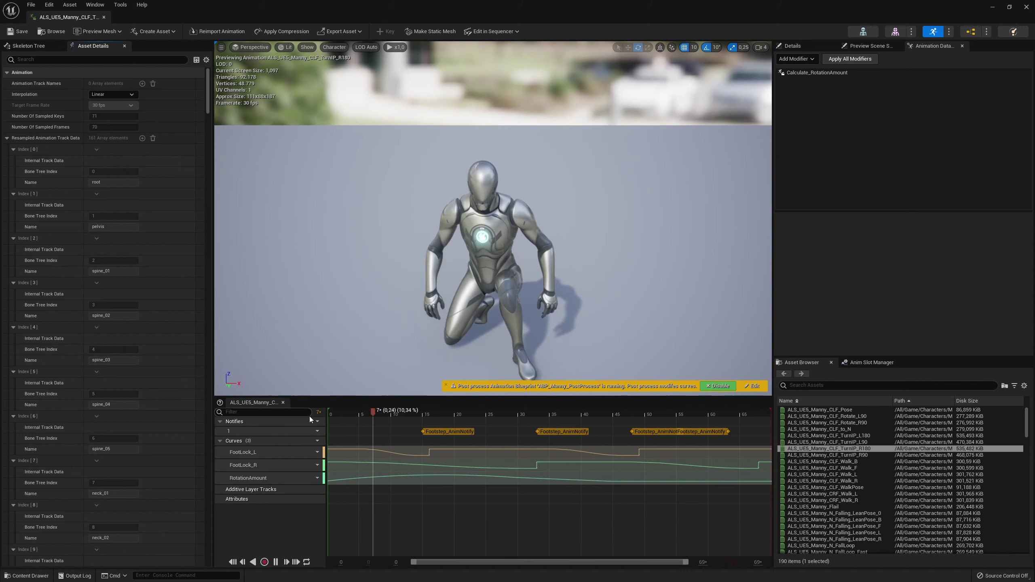
# Open the FootLock_R curve in the Curve Editor and select its individual keys to examine their values and interpolation types
pyautogui.click(312, 466)
pyautogui.click(321, 486)
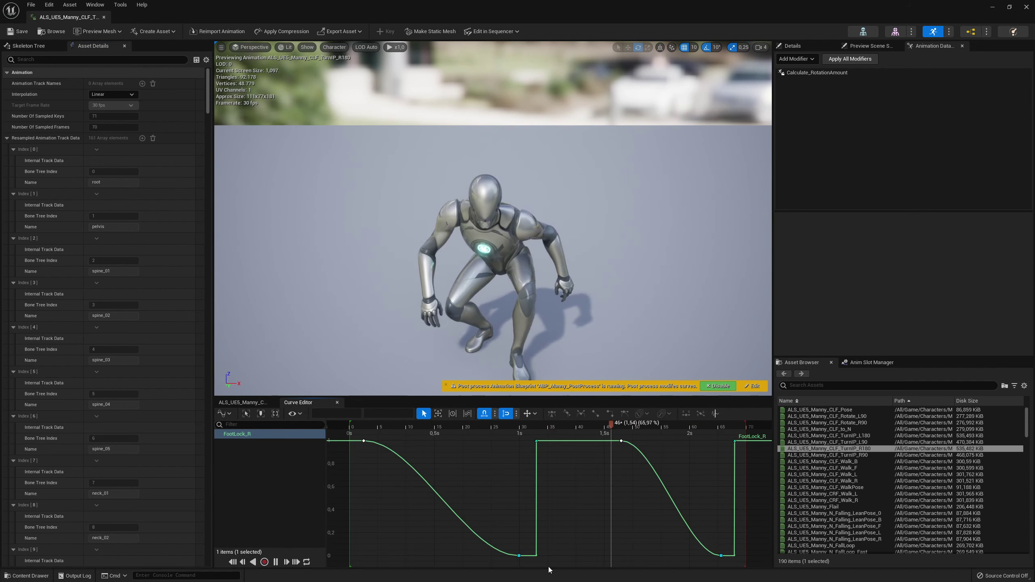
pyautogui.moveTo(621, 442)
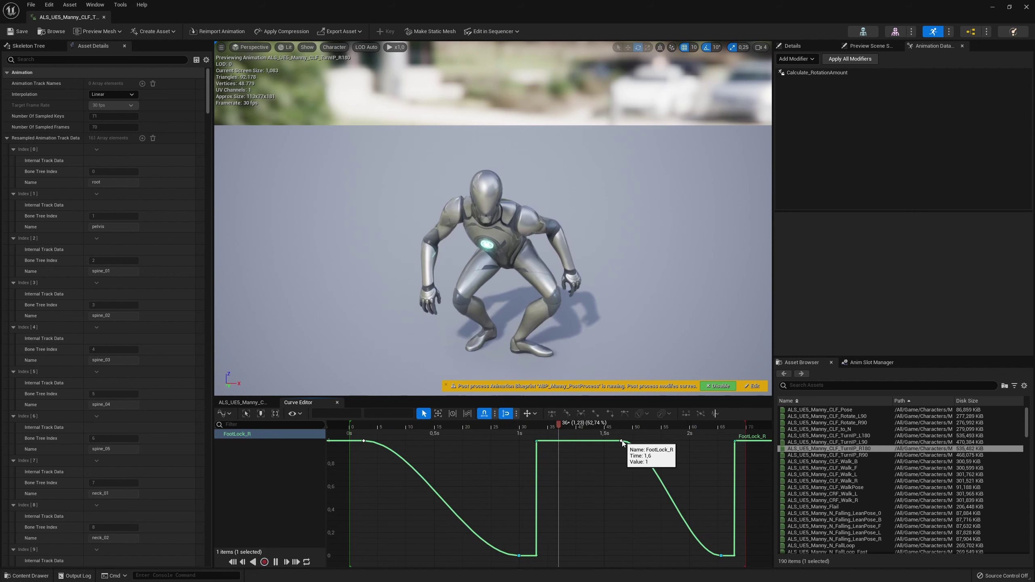
pyautogui.click(537, 442)
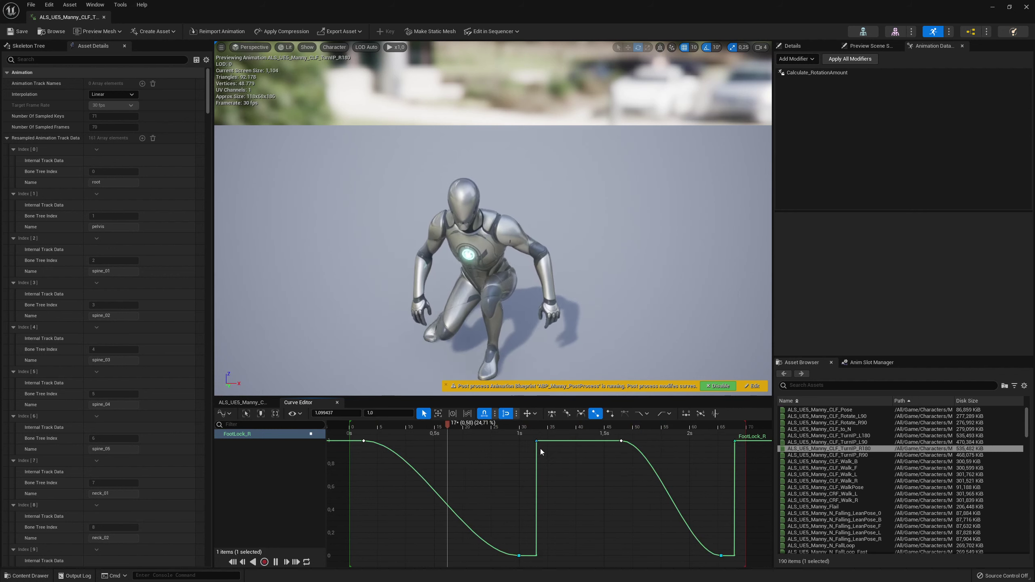
pyautogui.moveTo(538, 450)
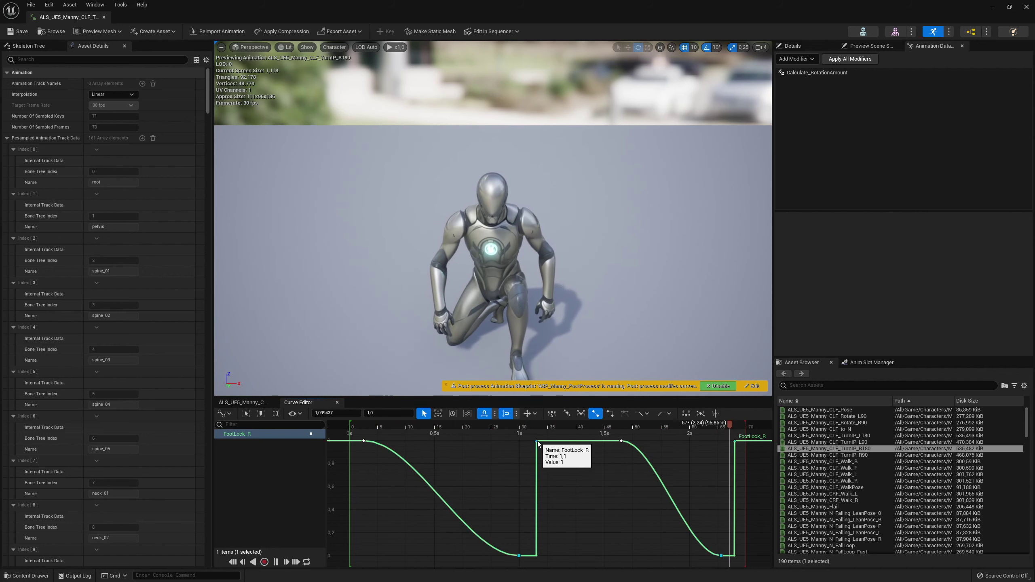
pyautogui.moveTo(522, 548); pyautogui.dragTo(513, 567)
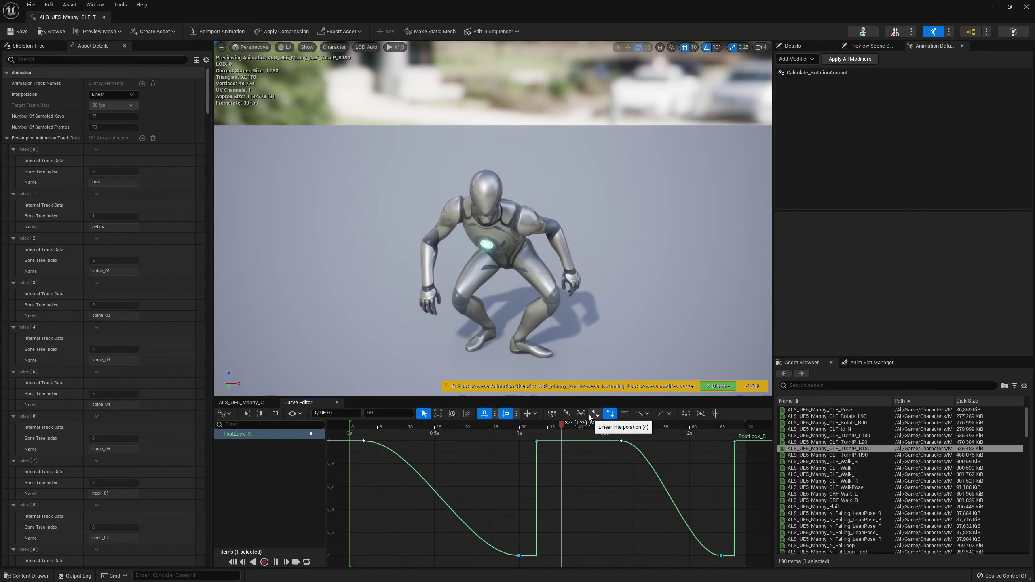
pyautogui.click(364, 441)
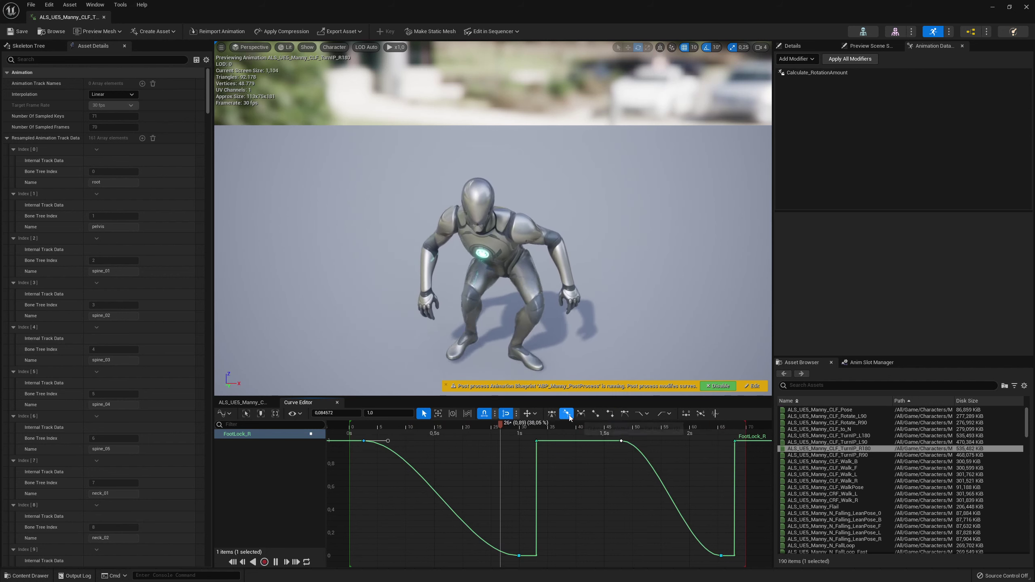
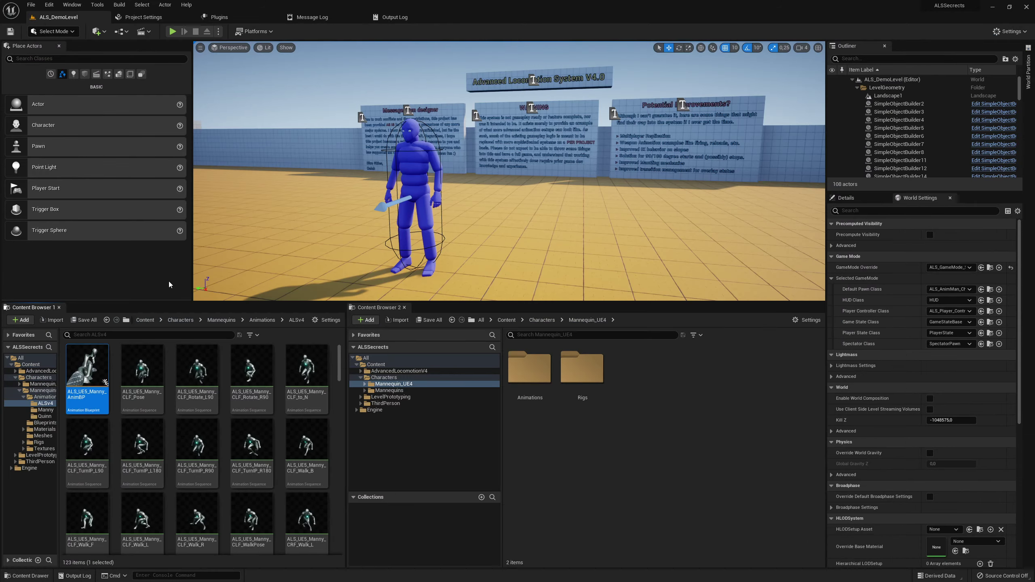
# Open the ALS_UE5_Manny_CLF_Pose animation and arrange its editor window side by side with the level editor
pyautogui.doubleClick(148, 359)
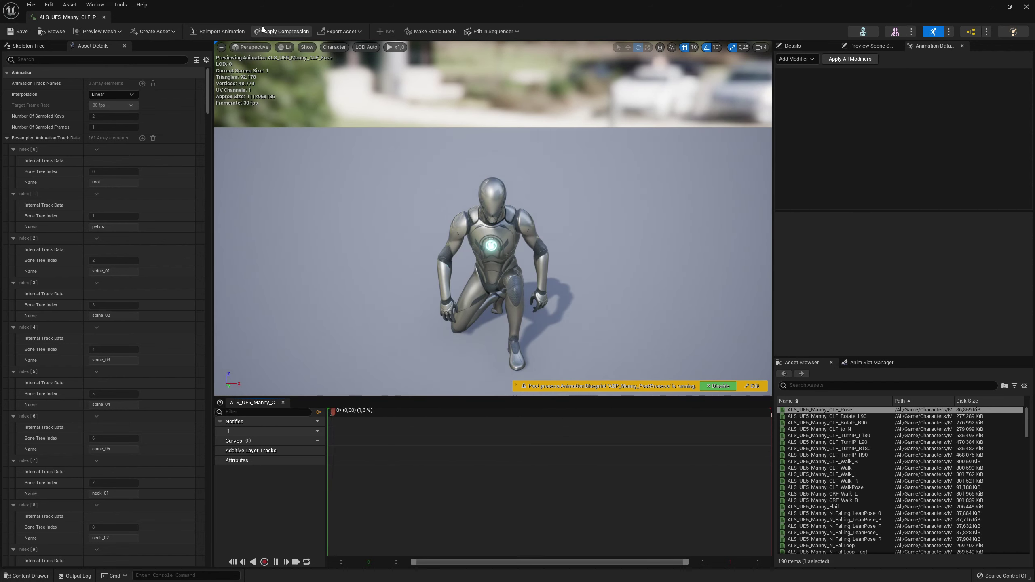
pyautogui.moveTo(256, 8); pyautogui.dragTo(206, 19)
pyautogui.press('super+Left')
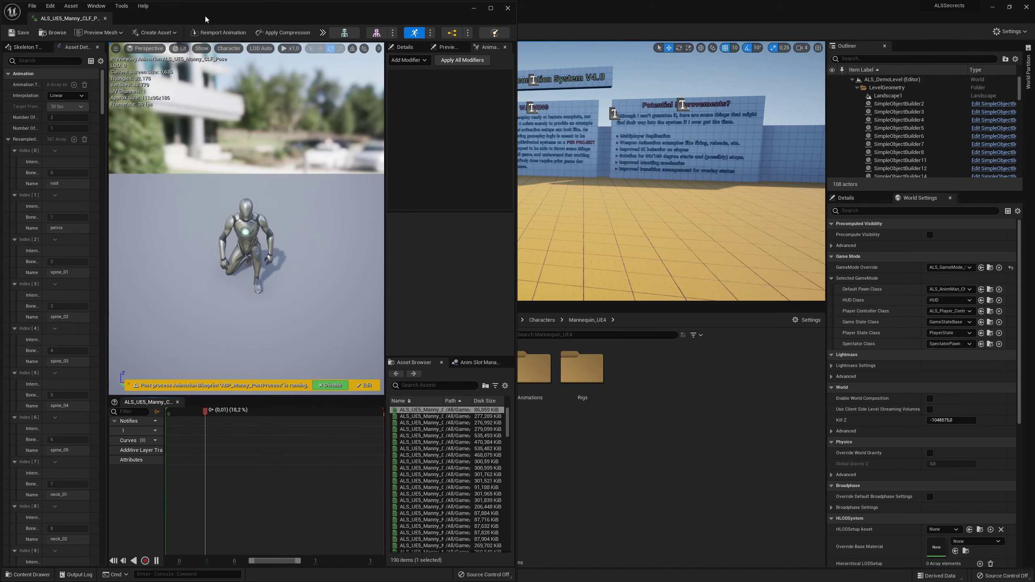
pyautogui.click(589, 471)
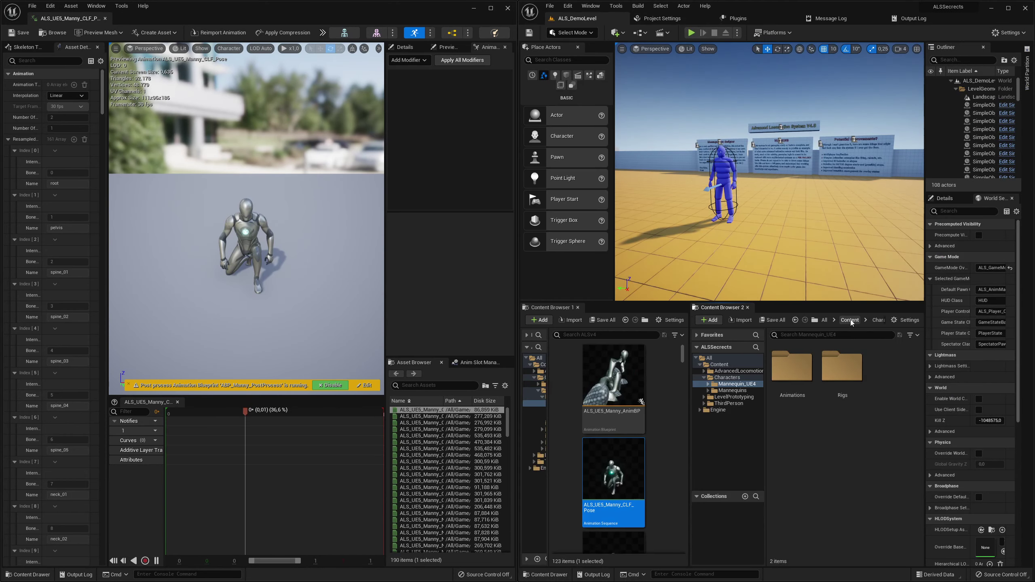
# Open the original ALS_CLF_GetUp_Back animation from AdvancedLocomotionV4's CharacterAssets/MannequinSkeleton/AnimationExamples/Actions folder
pyautogui.click(738, 371)
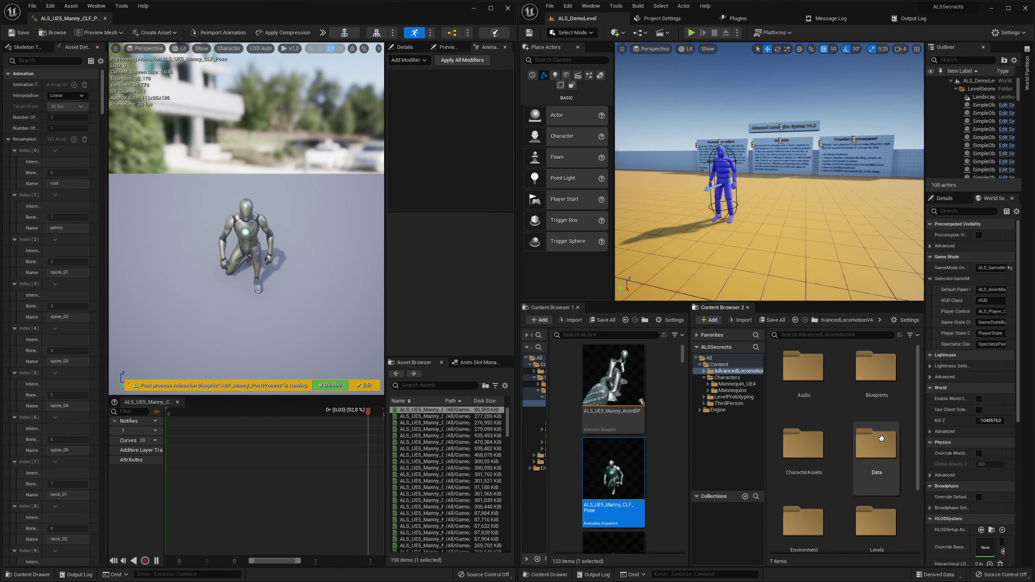
pyautogui.doubleClick(820, 449)
pyautogui.doubleClick(797, 369)
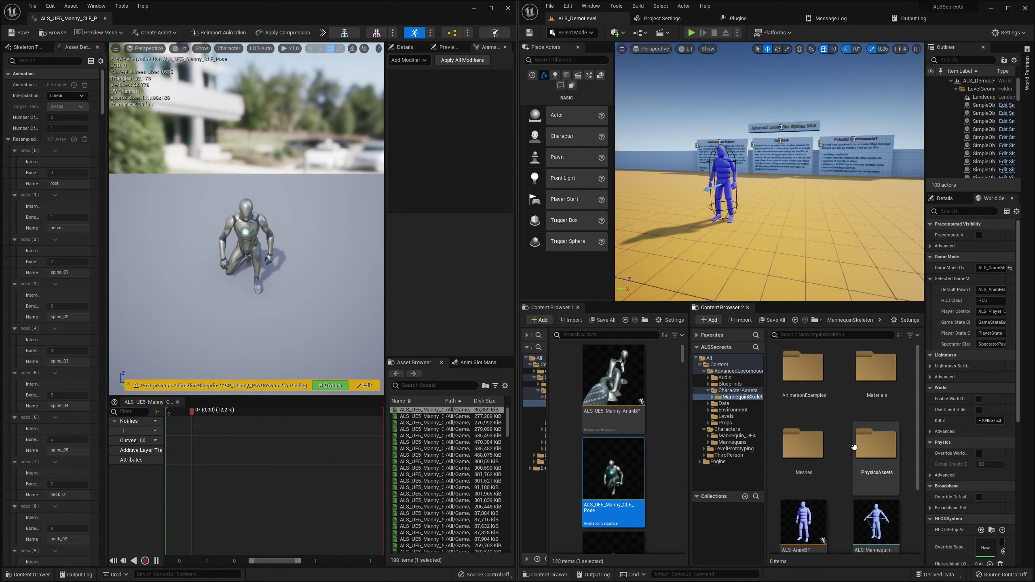
pyautogui.doubleClick(803, 368)
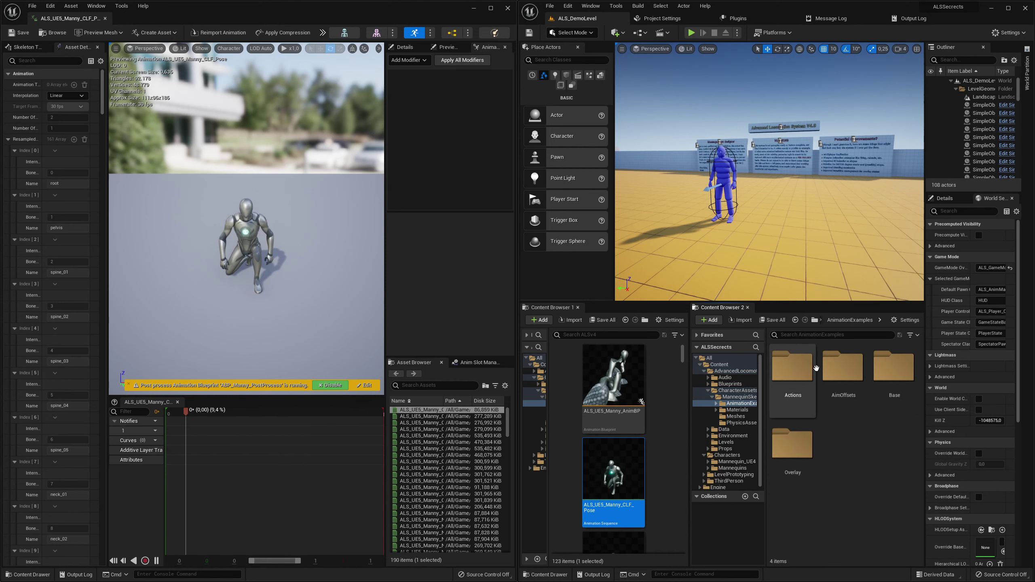
pyautogui.doubleClick(803, 367)
pyautogui.doubleClick(803, 371)
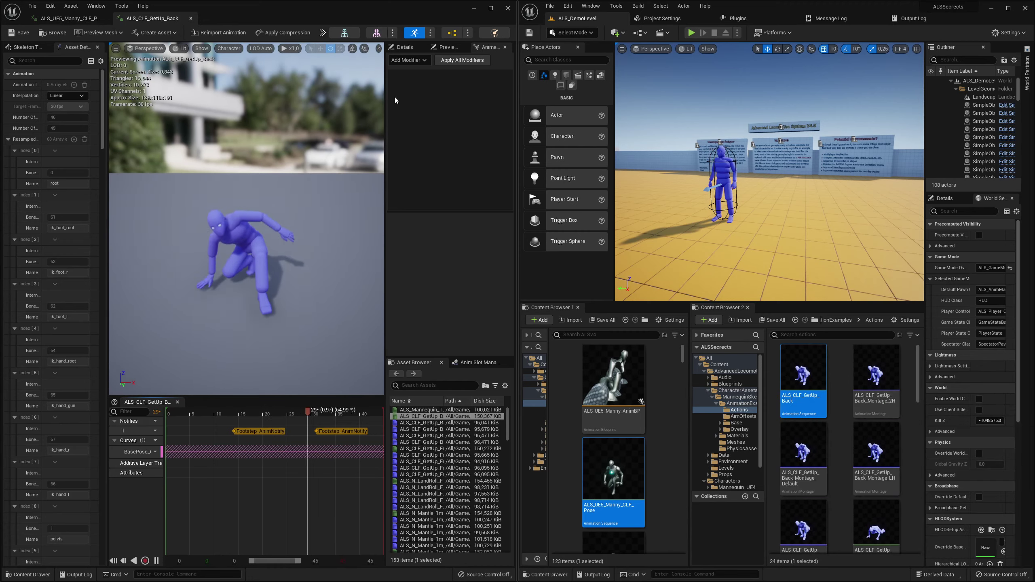
# Place the ALS_CLF_GetUp_Back editor in its own window beside the Manny animation editor and widen the asset details area in both
pyautogui.moveTo(151, 18); pyautogui.dragTo(723, 52)
pyautogui.press('super+Right')
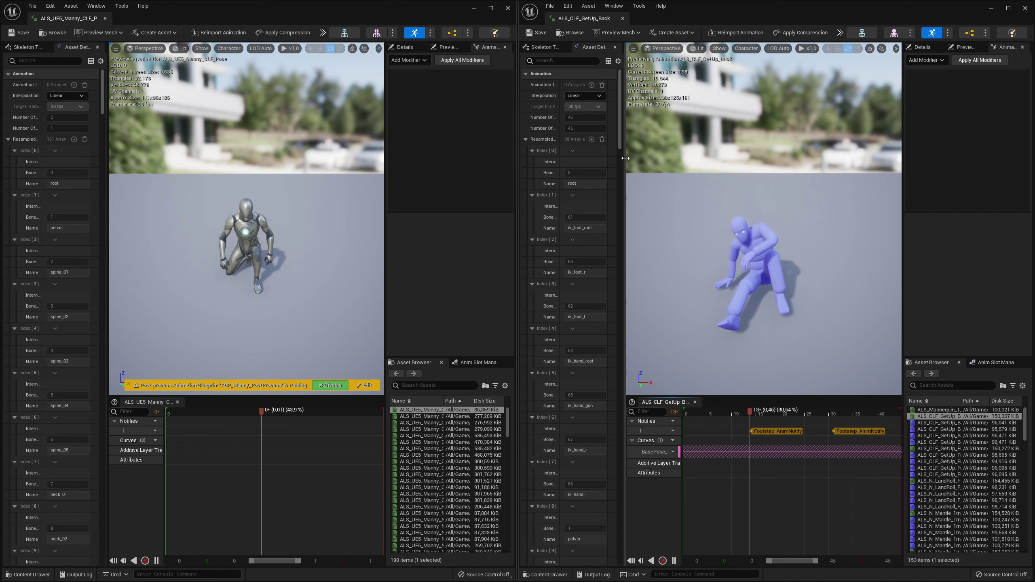
pyautogui.moveTo(626, 157); pyautogui.dragTo(787, 189)
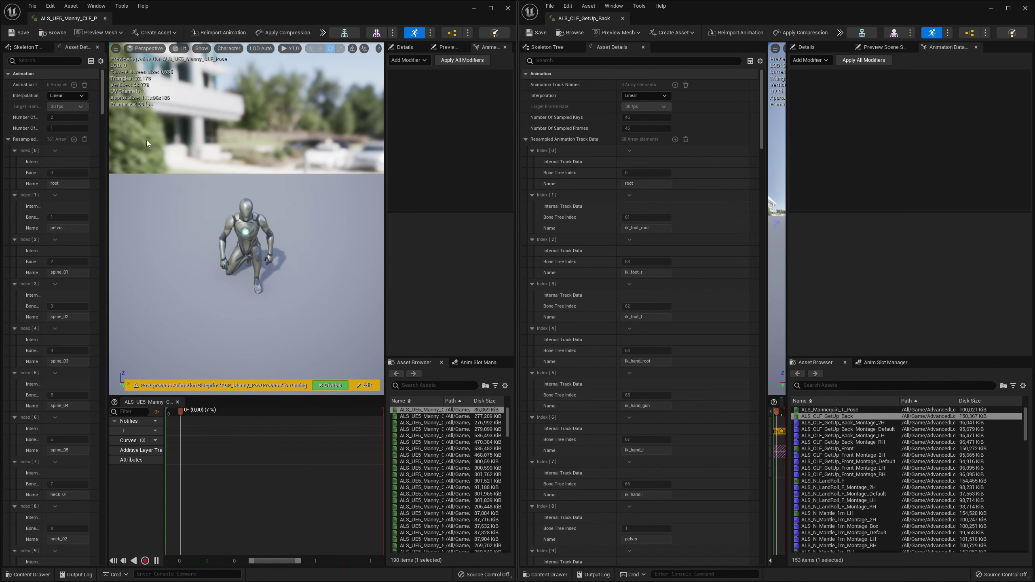
pyautogui.moveTo(108, 141); pyautogui.dragTo(267, 168)
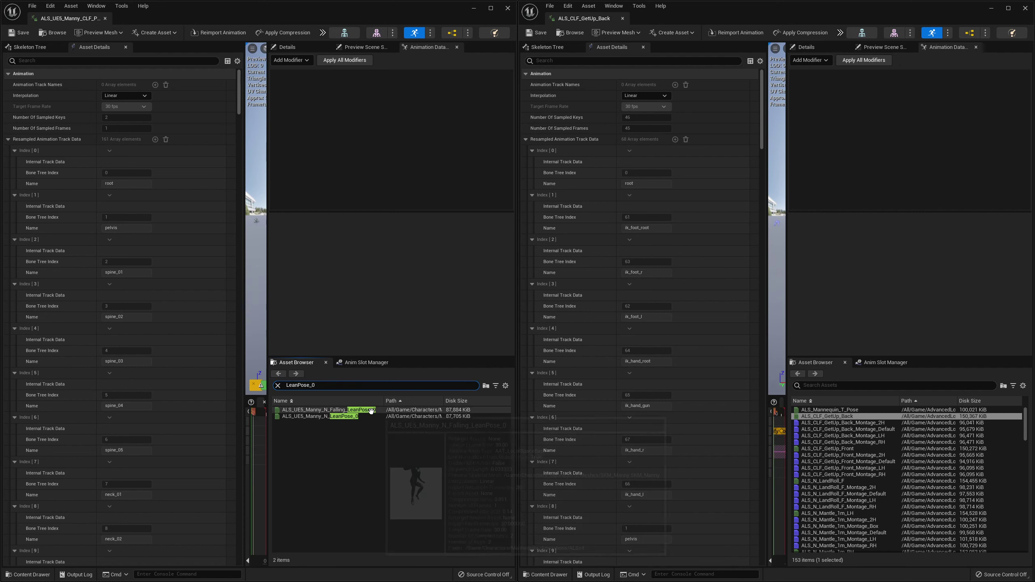
# Find "LeanPose_0" among the Manny animations, open ALS_UE5_Manny_N_LeanPose_0 and filter its asset details by "additive"
pyautogui.click(353, 416)
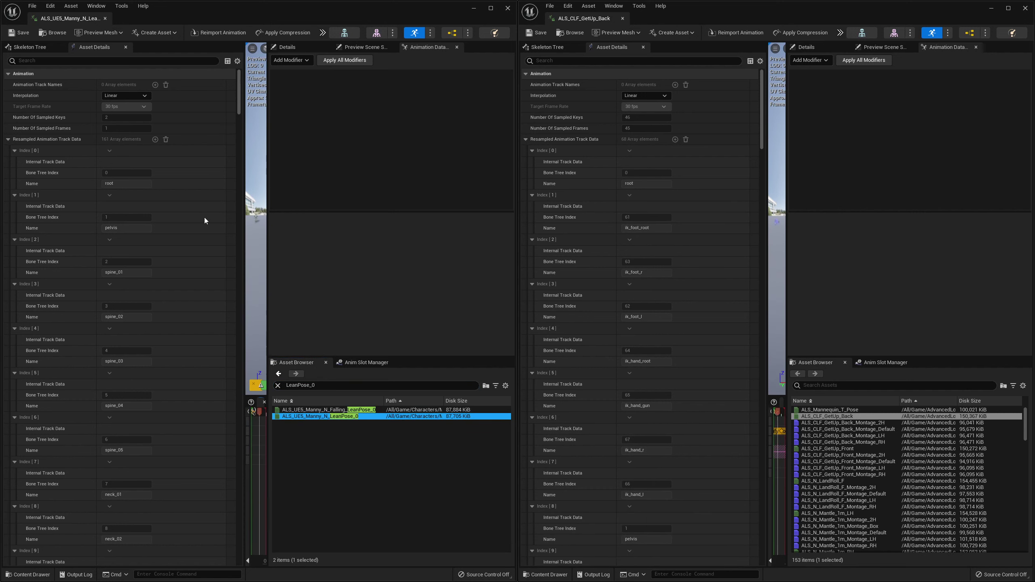
pyautogui.click(44, 62)
pyautogui.write('ad')
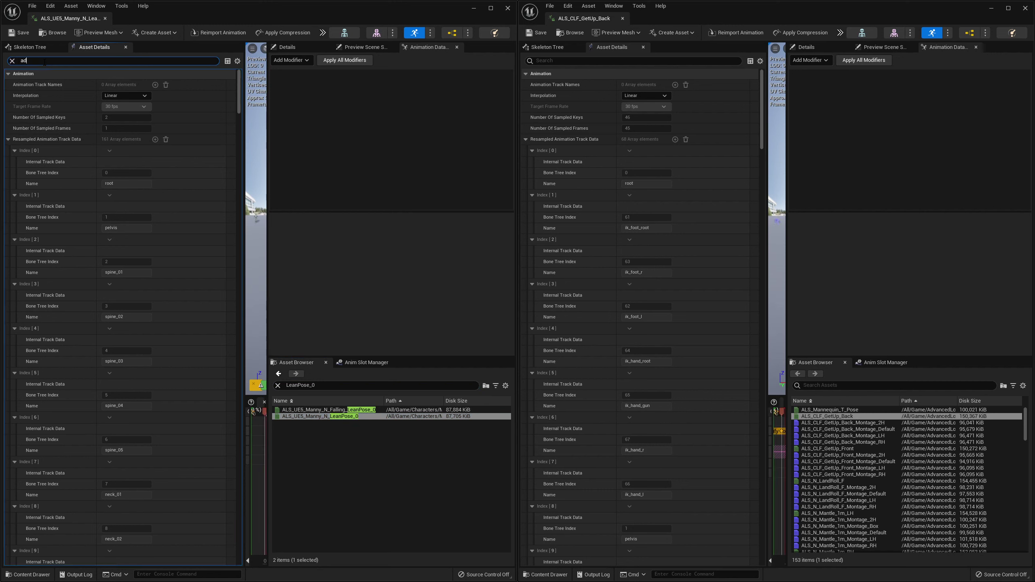
pyautogui.write('ditive')
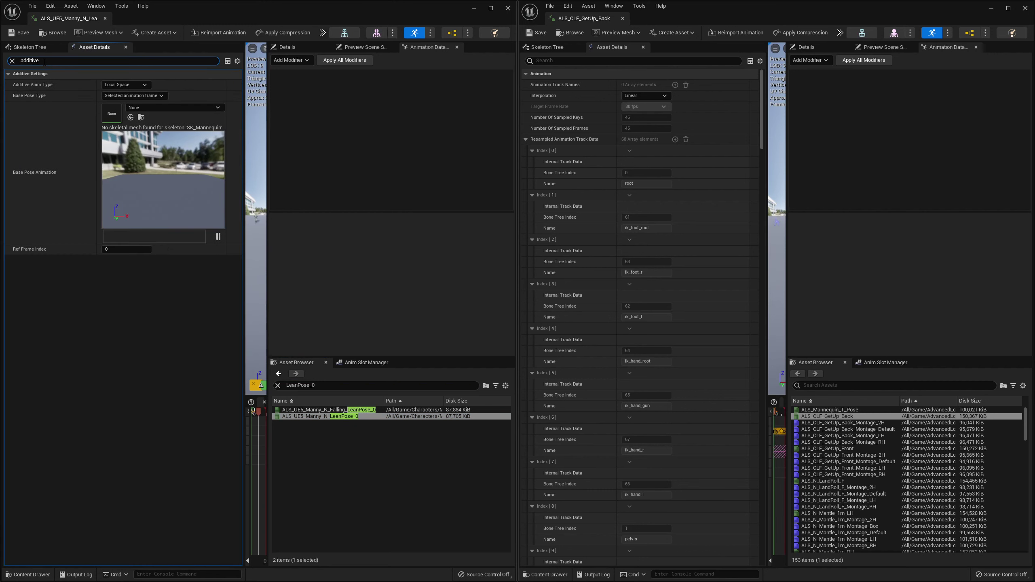
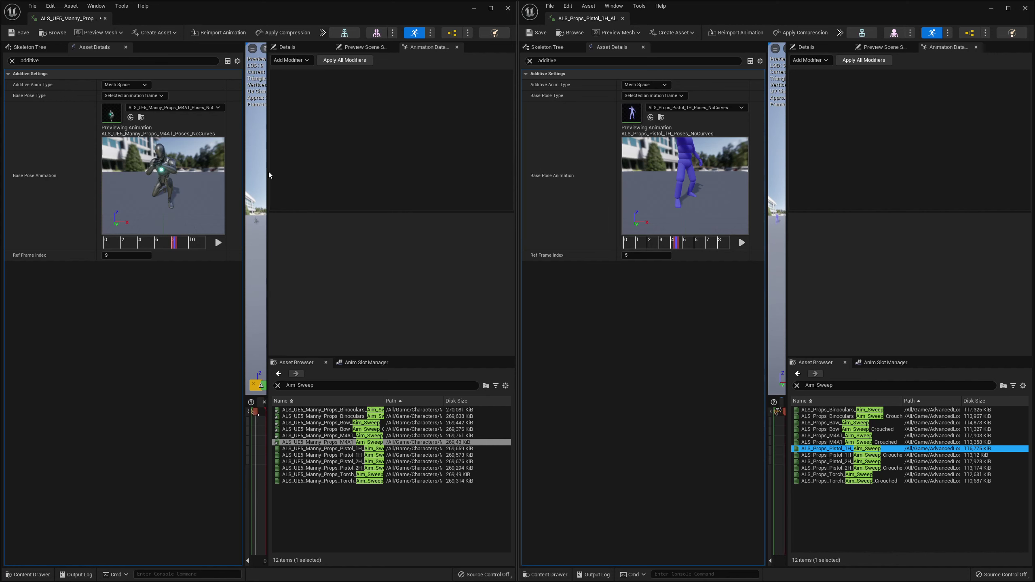
# Set the base pose animation of Manny's Pistol_1H_Aim_Sweep and its crouched variant to ALS_UE5_Manny_Props_Pistol_1H_Poses_NoCurves
pyautogui.click(383, 448)
pyautogui.doubleClick(382, 449)
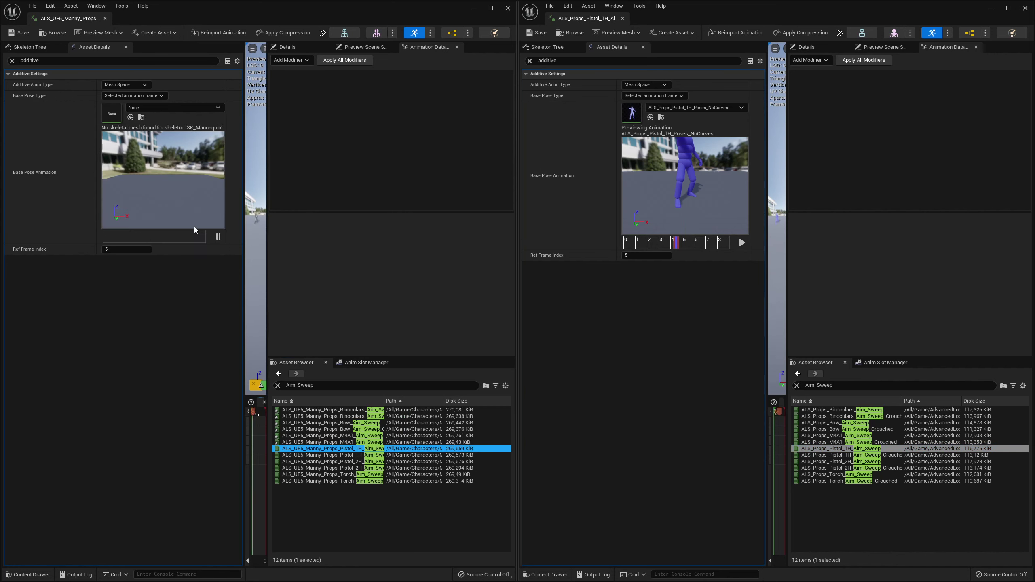
pyautogui.click(149, 107)
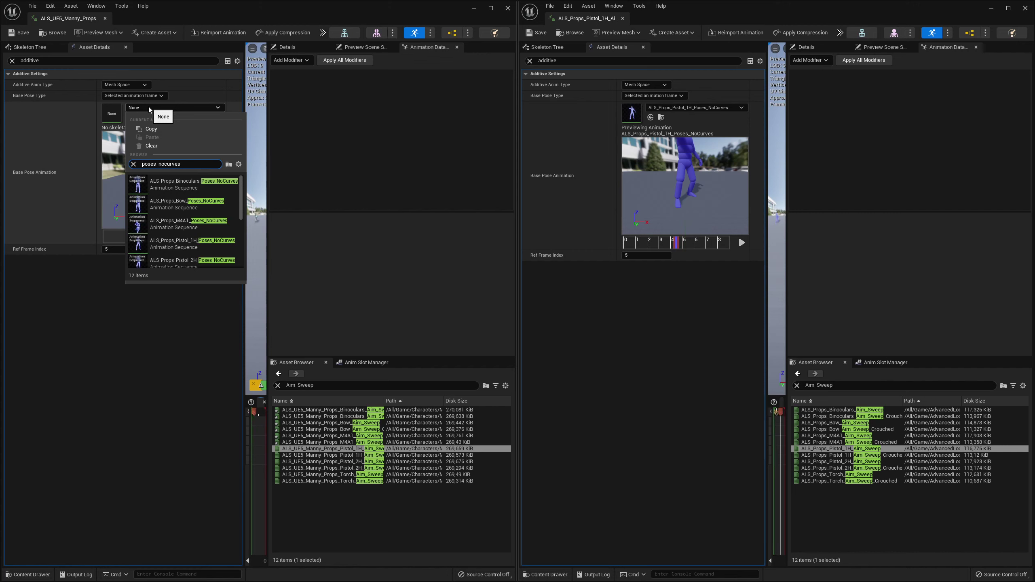
pyautogui.write('pis')
pyautogui.write('tol')
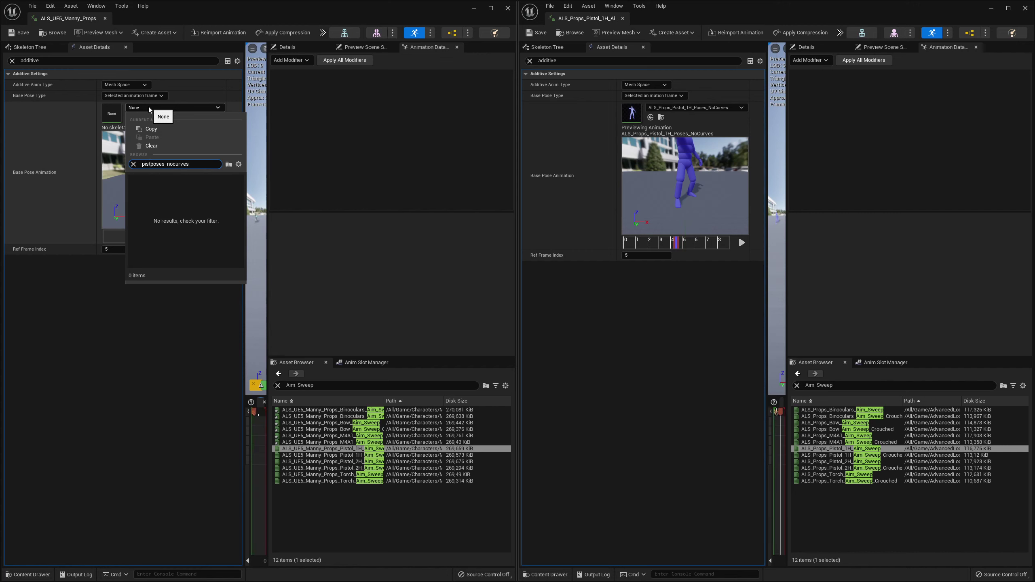
pyautogui.write('_1h_')
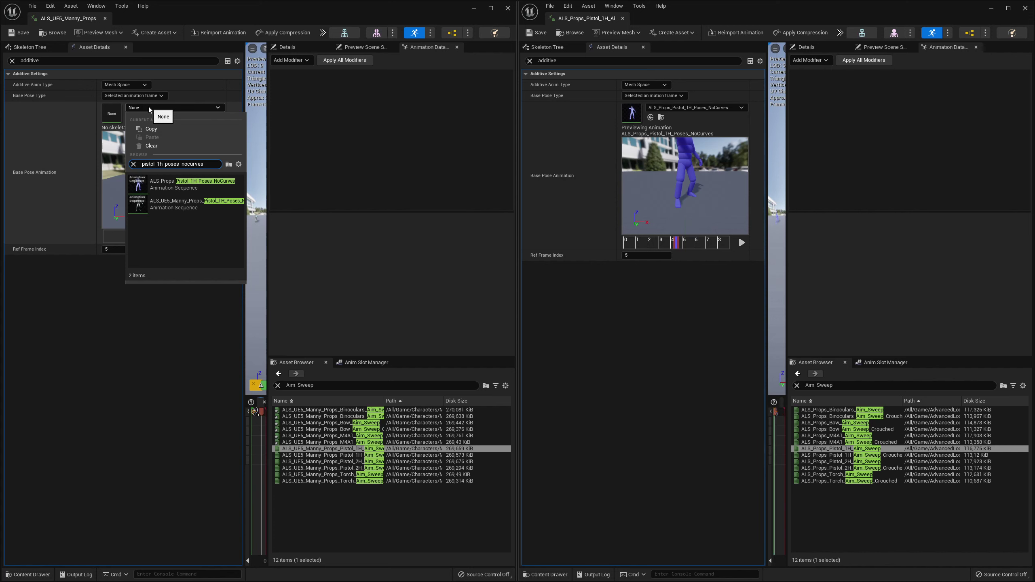
pyautogui.click(181, 202)
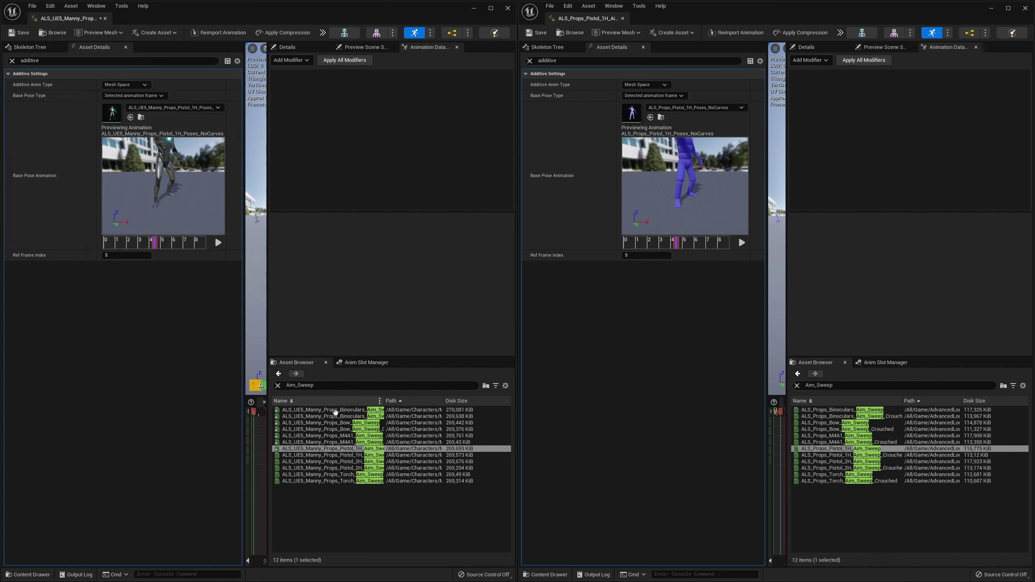
pyautogui.click(320, 455)
pyautogui.doubleClick(320, 454)
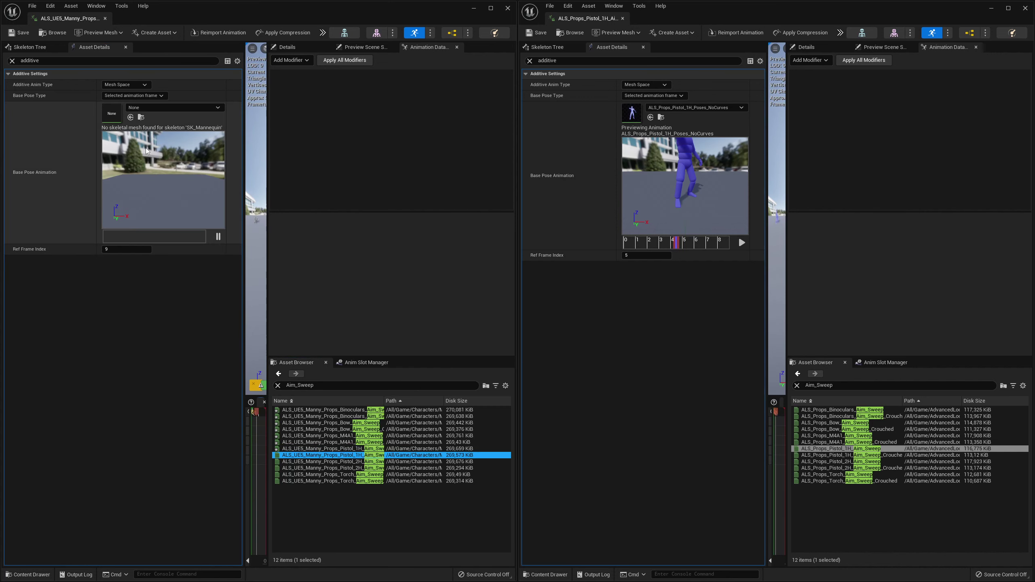
pyautogui.click(131, 117)
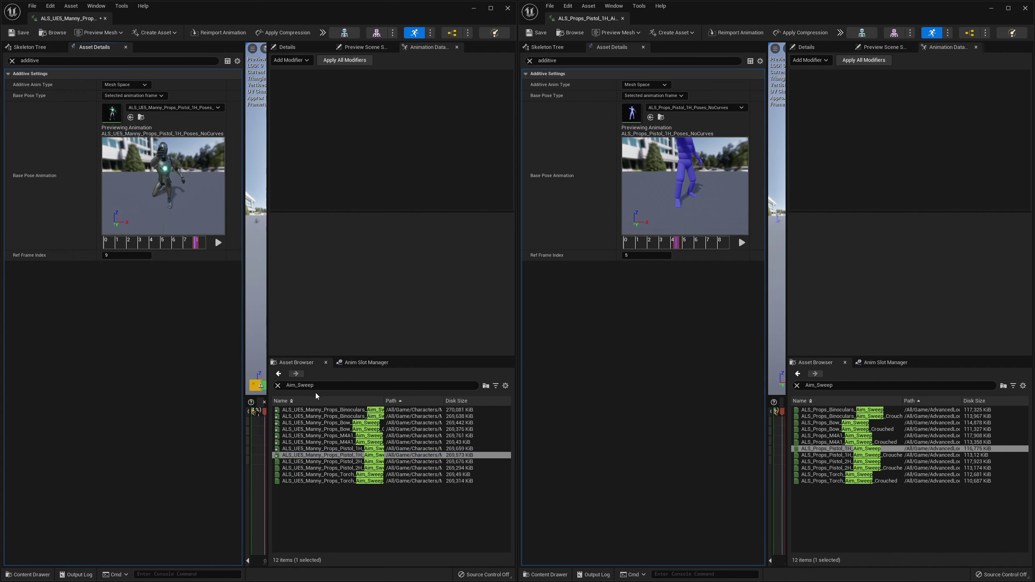
# Set the base pose animation of Manny's Pistol_2H_Aim_Sweep and its crouched variant to ALS_UE5_Manny_Props_Pistol_2H_Poses_NoCurves
pyautogui.click(355, 462)
pyautogui.click(150, 107)
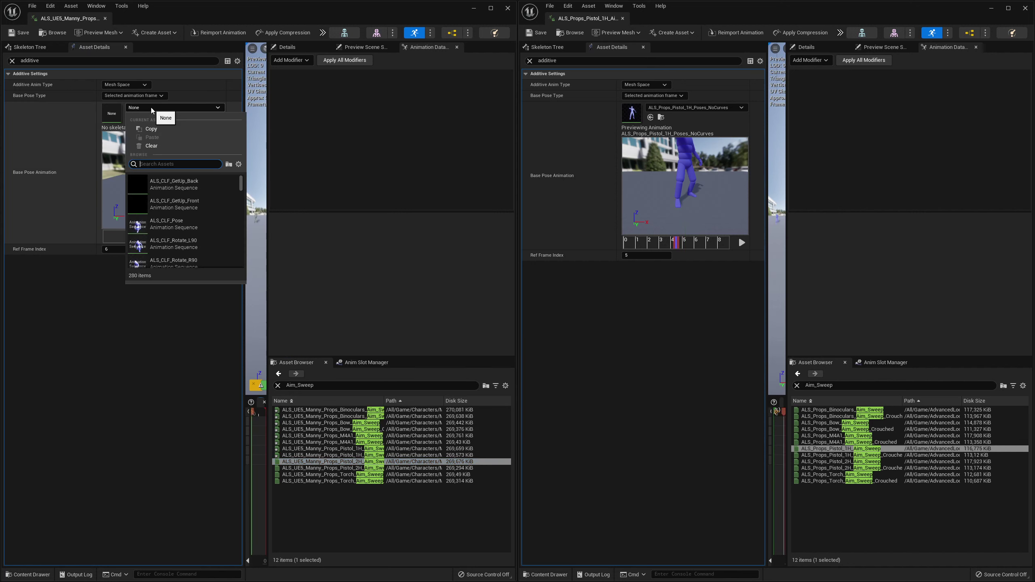
pyautogui.write('poses_nocurves')
pyautogui.press('Home')
pyautogui.write('pistolÄ')
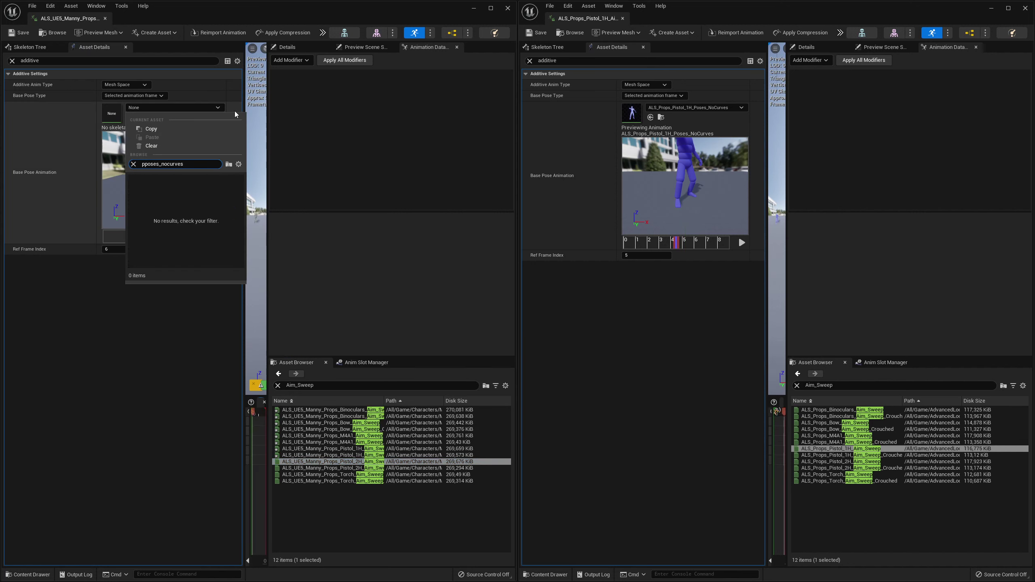
pyautogui.press('BackSpace')
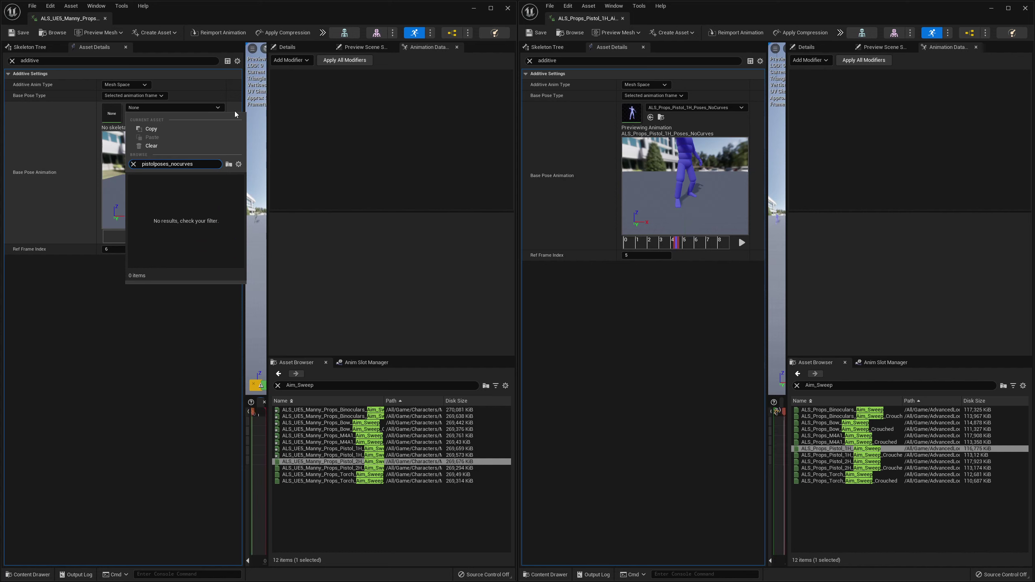
pyautogui.write('_2h_')
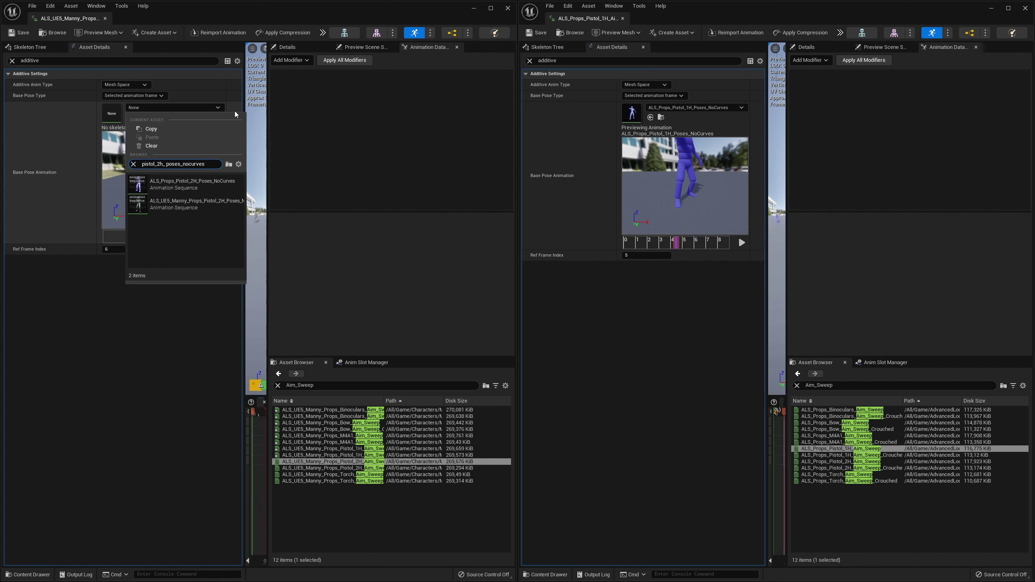
pyautogui.click(192, 202)
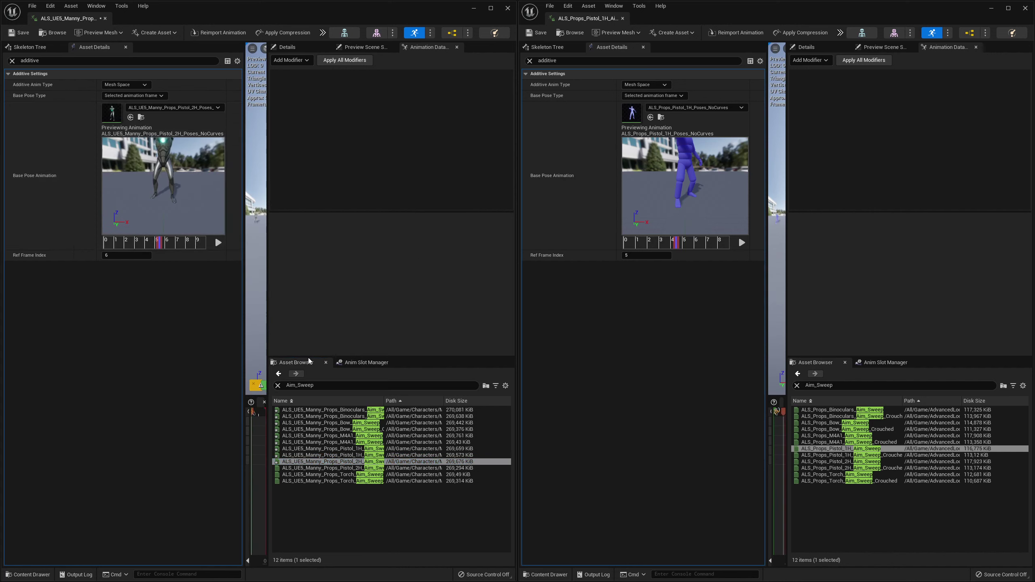
pyautogui.doubleClick(359, 468)
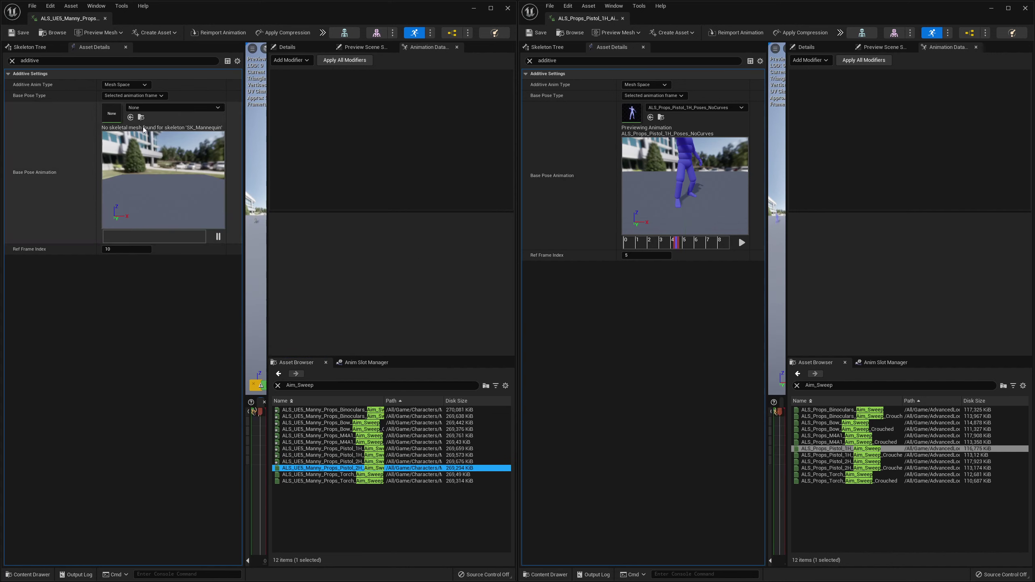
pyautogui.click(131, 117)
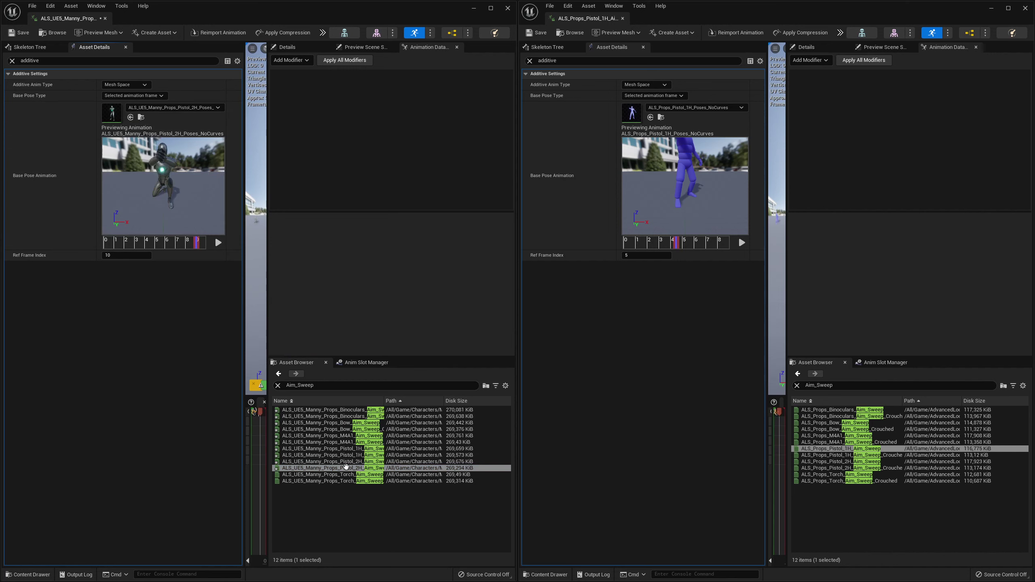
# Set the base pose animation of Manny's Torch_Aim_Sweep and its crouched variant to ALS_UE5_Manny_Props_Torch_Poses_NoCurves
pyautogui.moveTo(346, 467)
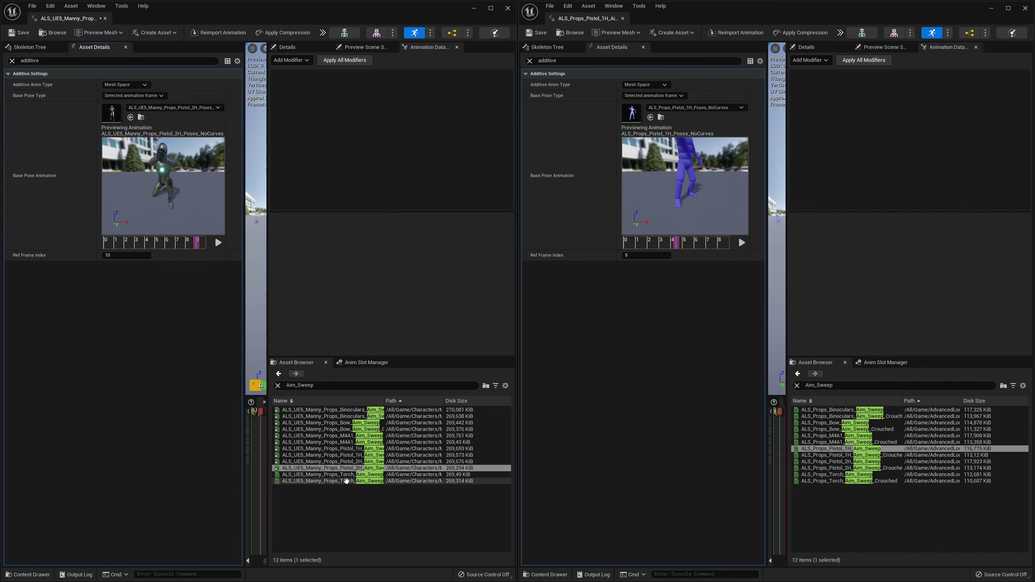
pyautogui.click(364, 476)
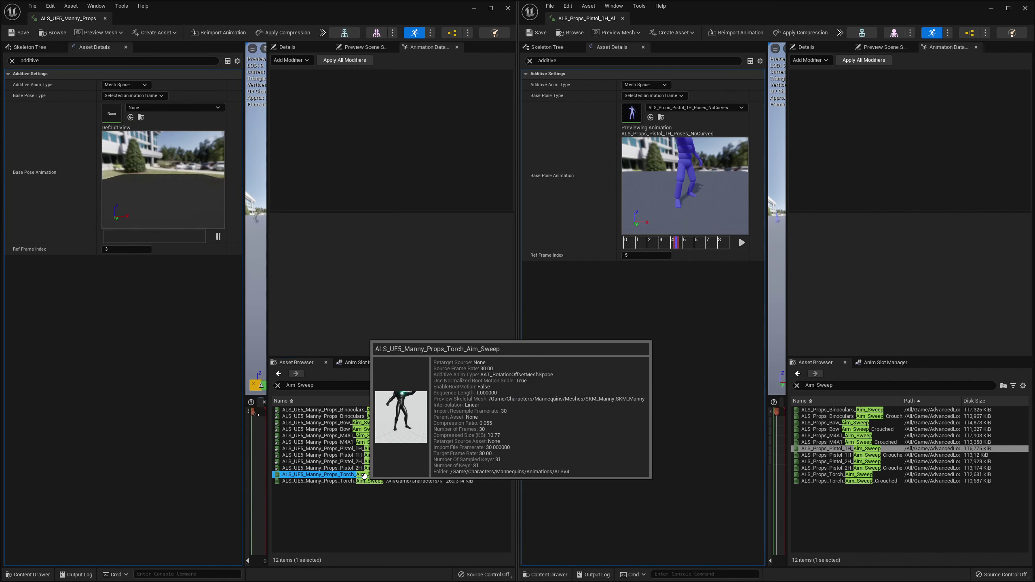
pyautogui.click(155, 108)
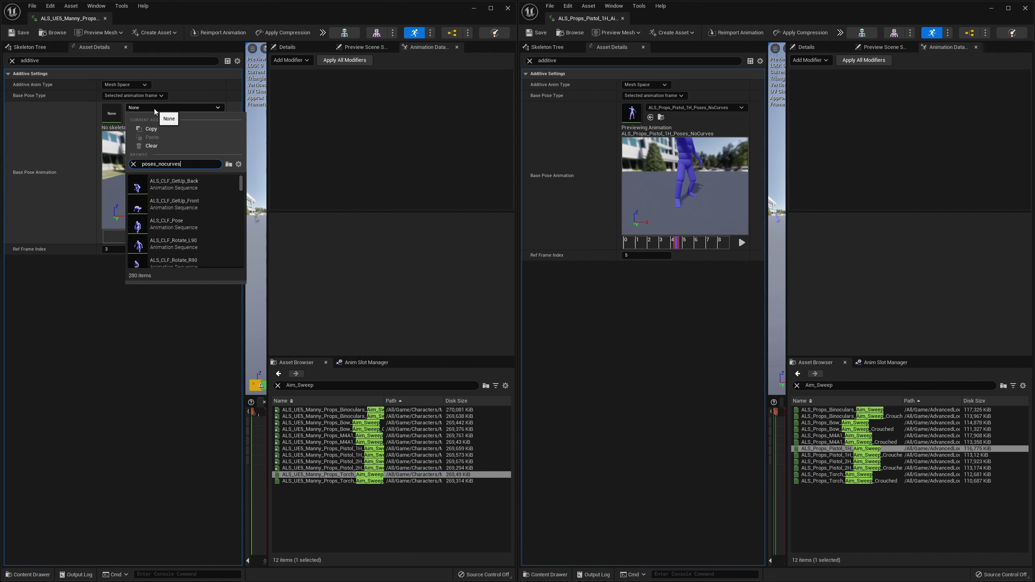
pyautogui.write('torch_')
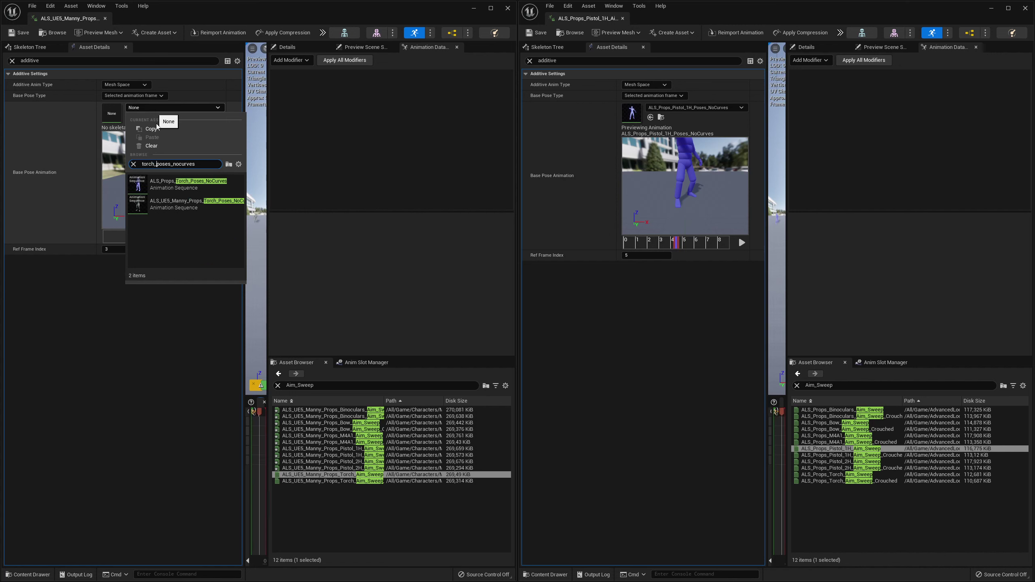
pyautogui.click(192, 204)
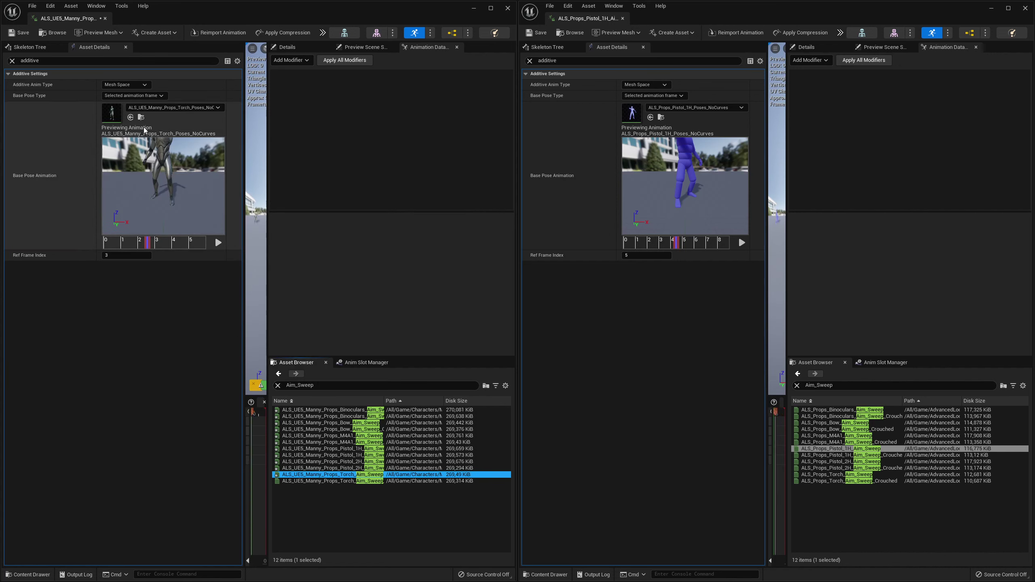
pyautogui.click(303, 482)
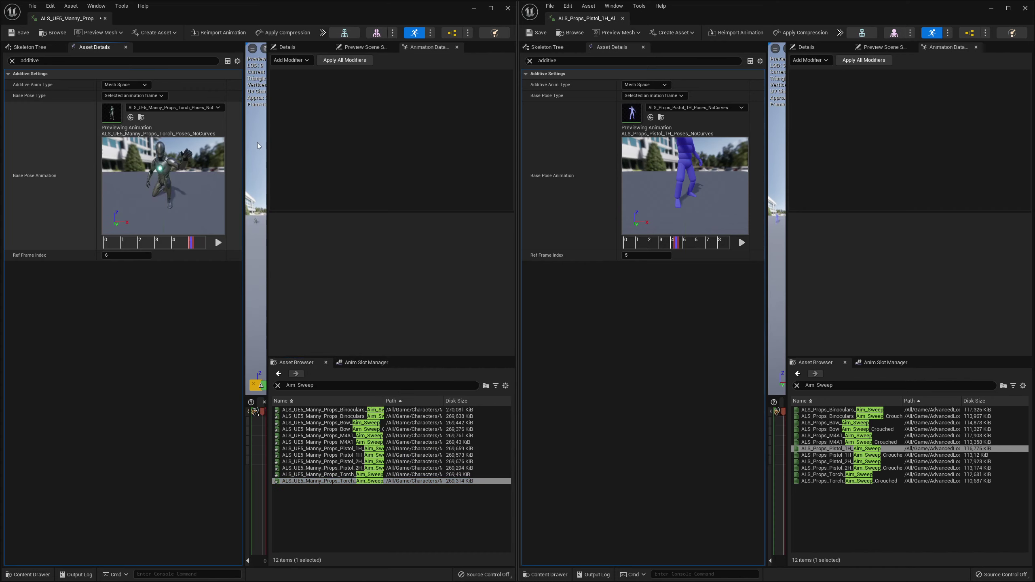
# Close both animation editor windows and save all the modified Manny Aim_Sweep animations
pyautogui.click(508, 8)
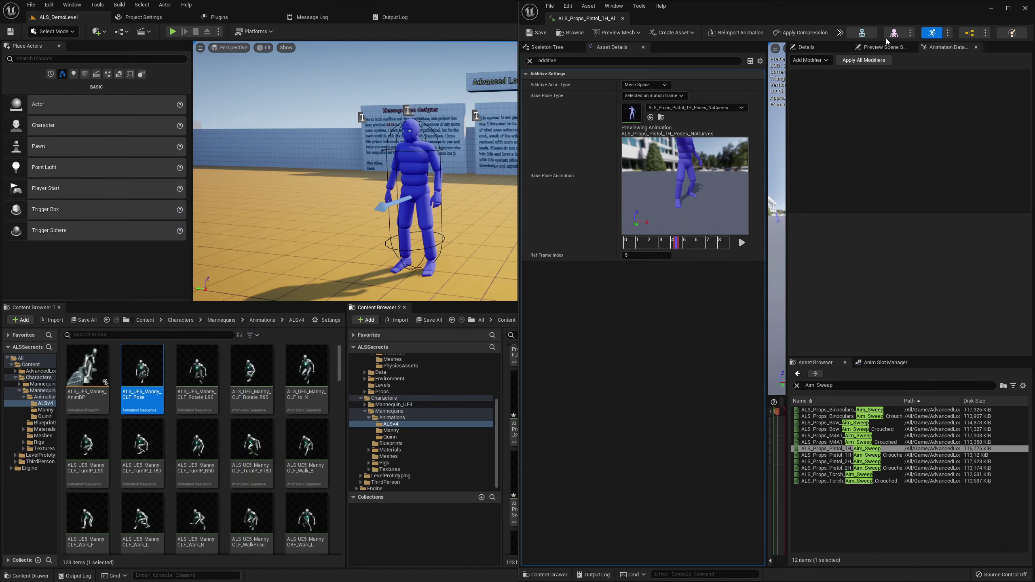
pyautogui.click(1026, 8)
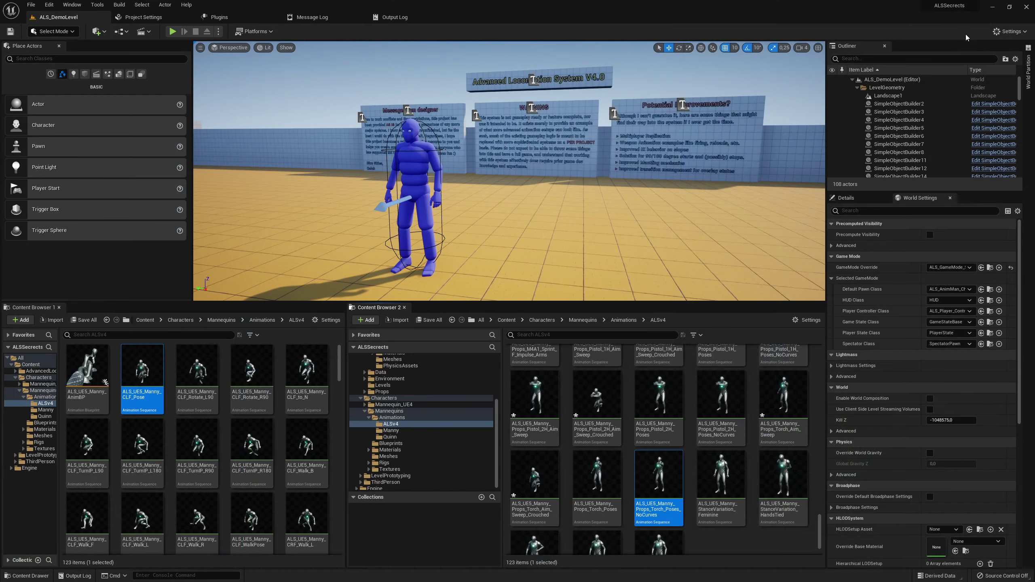
pyautogui.click(428, 321)
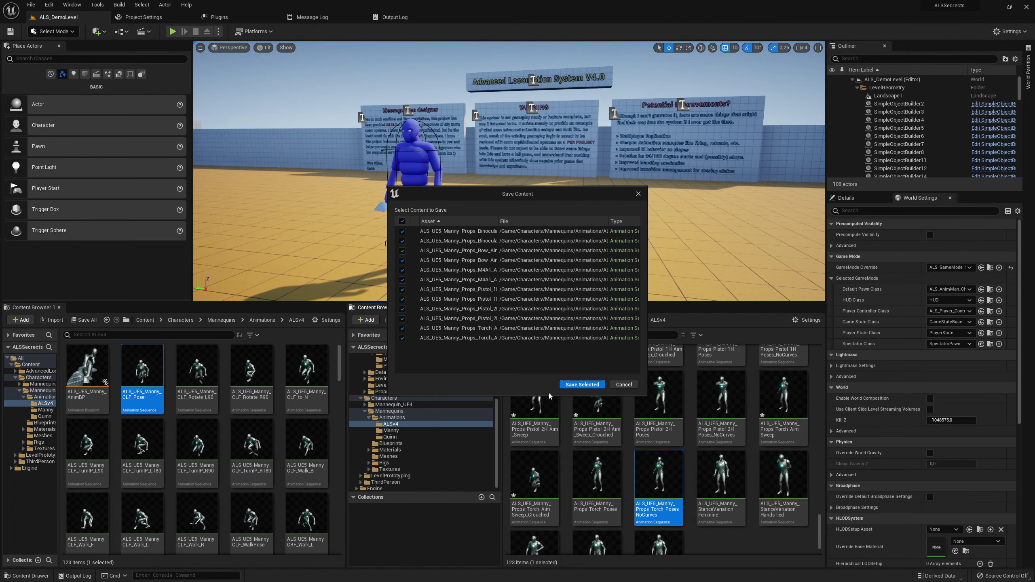
pyautogui.click(583, 386)
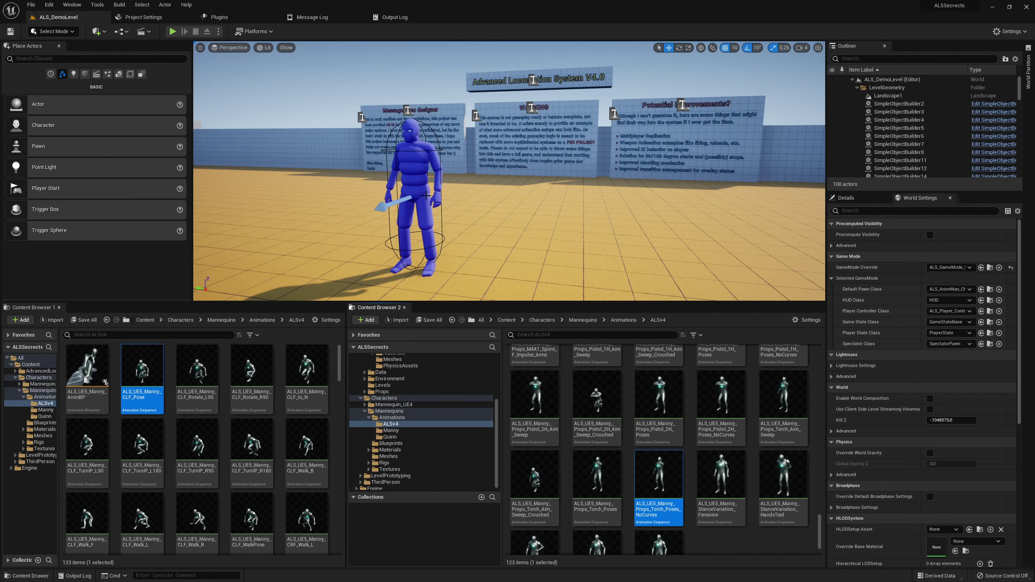
# Delete the blue ALS_AnimMan_CharacterBP actor from the level and place a Player Start on the floor in its spot
pyautogui.click(409, 171)
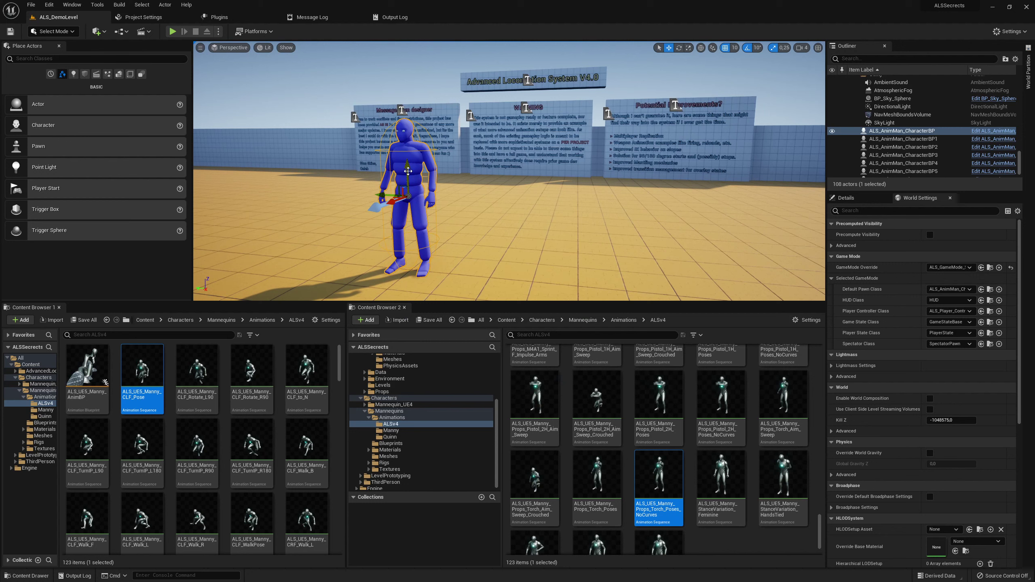
pyautogui.press('Delete')
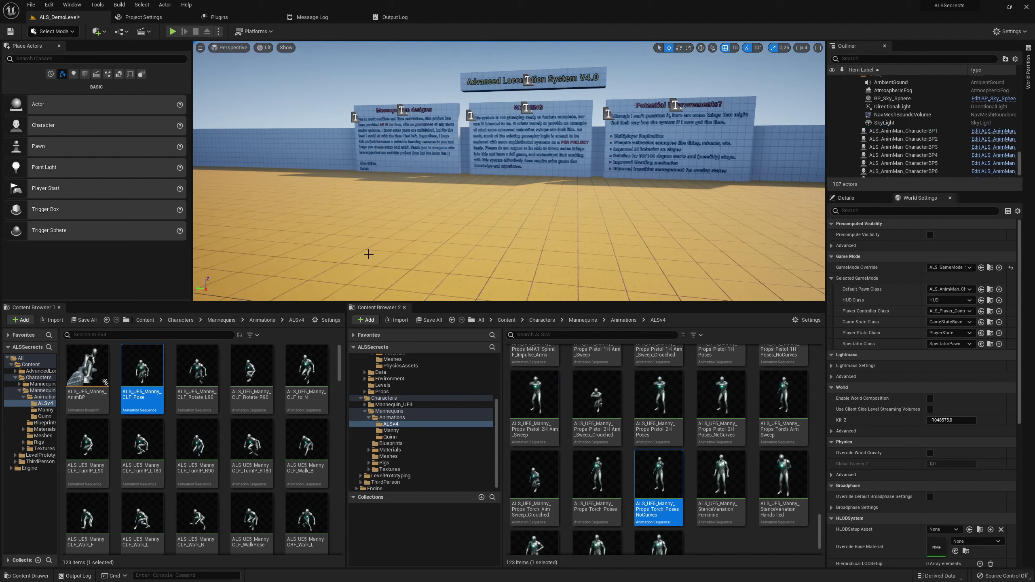
pyautogui.click(51, 59)
pyautogui.write('player')
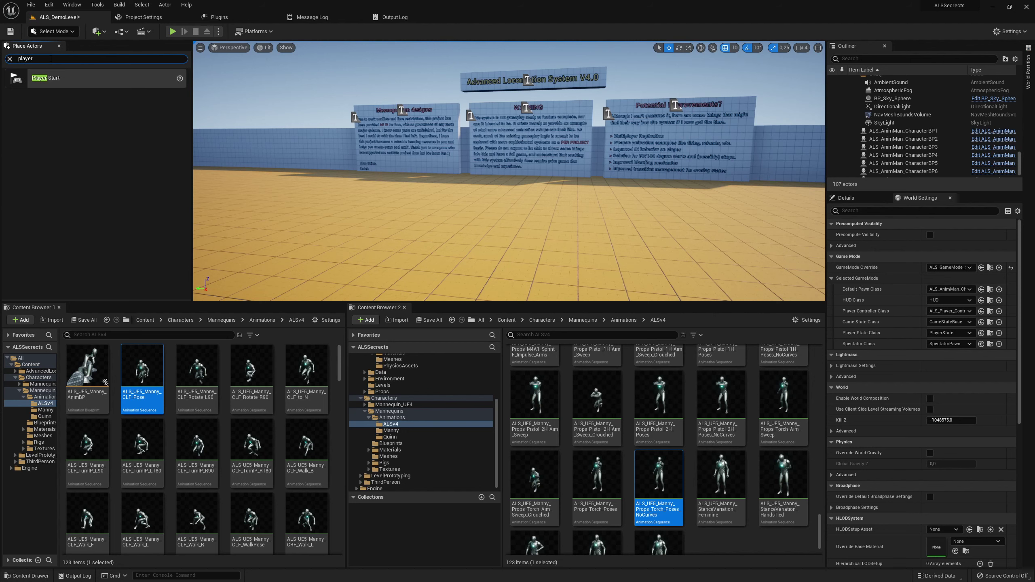
pyautogui.moveTo(46, 81); pyautogui.dragTo(432, 211)
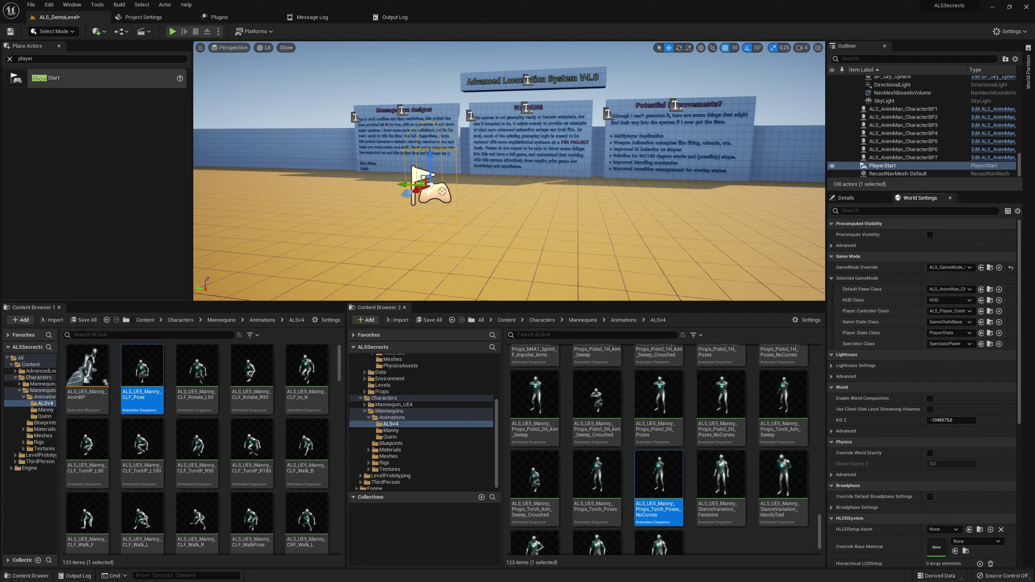
# Show AdvancedLocomotionV4/Blueprints/CharacterLogic in Content Browser 2 and Characters/Mannequins/Blueprints in Content Browser 1
pyautogui.click(506, 320)
pyautogui.click(530, 368)
pyautogui.doubleClick(530, 368)
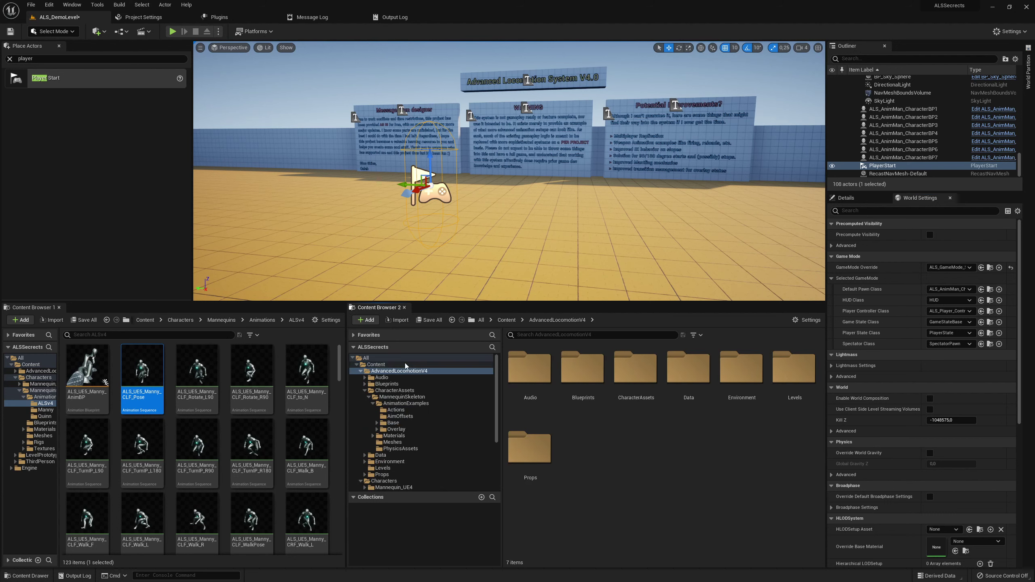
pyautogui.click(222, 320)
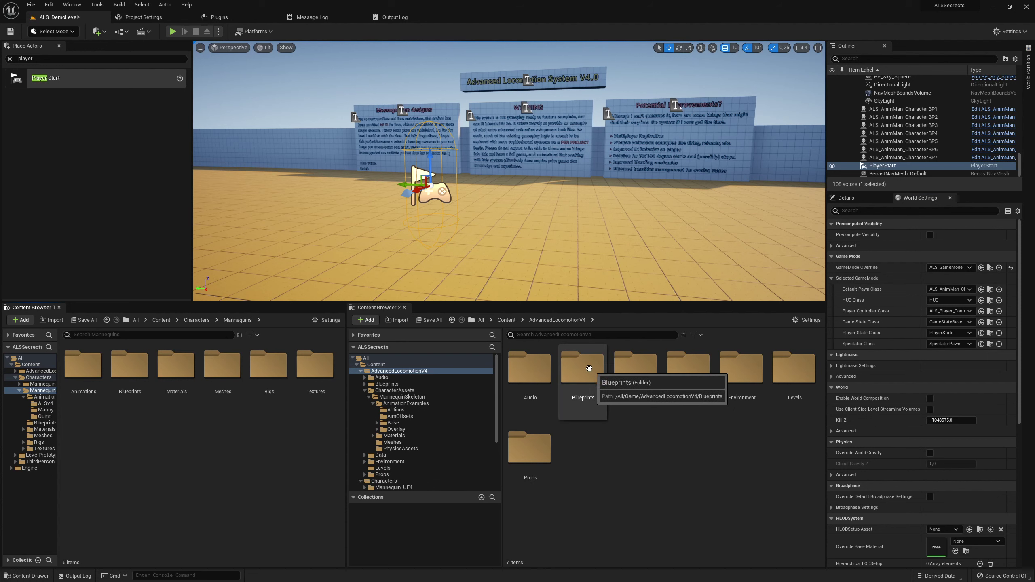
pyautogui.doubleClick(583, 367)
pyautogui.doubleClick(689, 367)
pyautogui.click(583, 379)
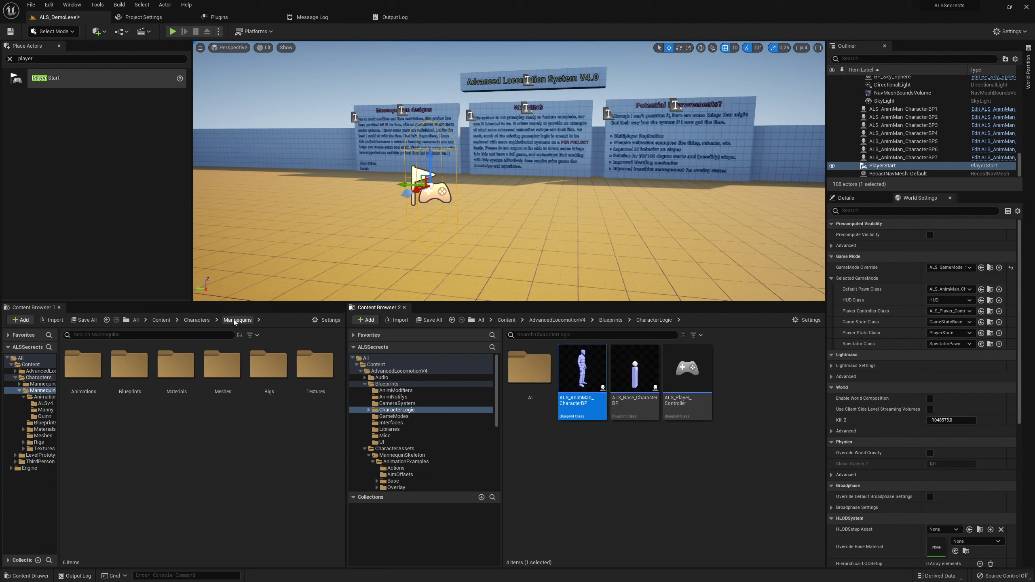
pyautogui.click(134, 373)
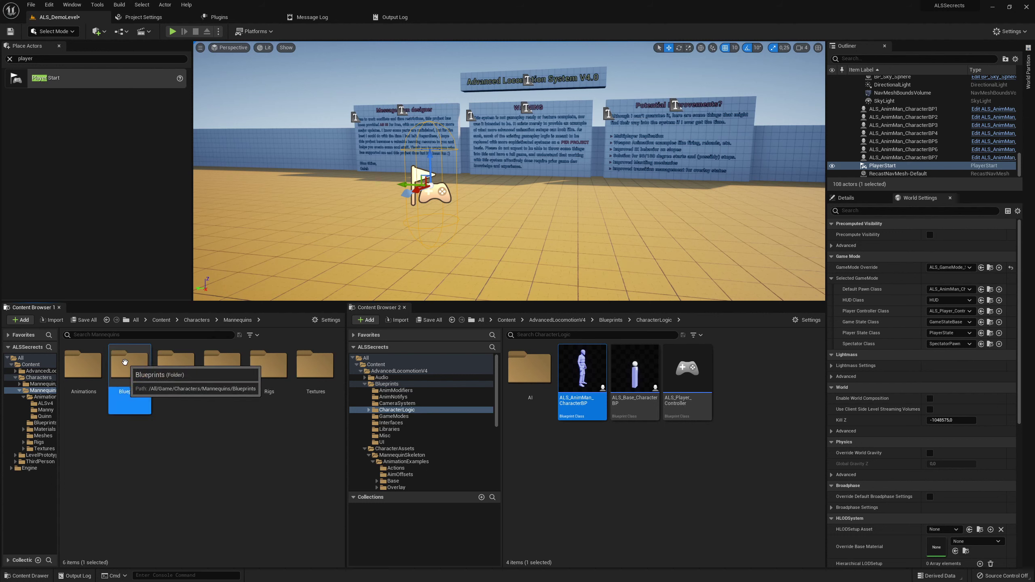
pyautogui.doubleClick(135, 375)
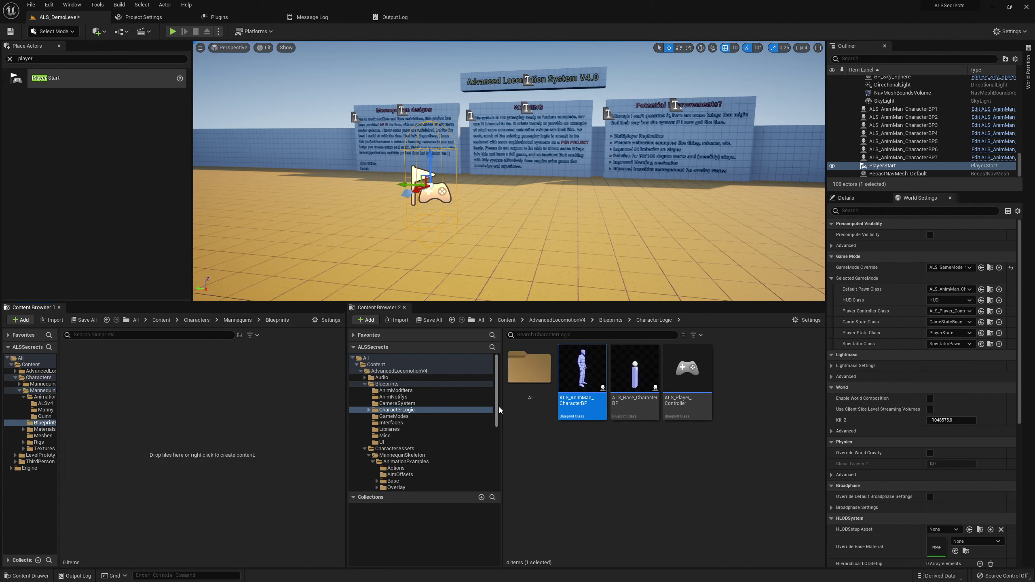
# Create a child Blueprint class of ALS_AnimMan_CharacterBP and move it into the Characters/Mannequins/Blueprints folder
pyautogui.rightClick(573, 369)
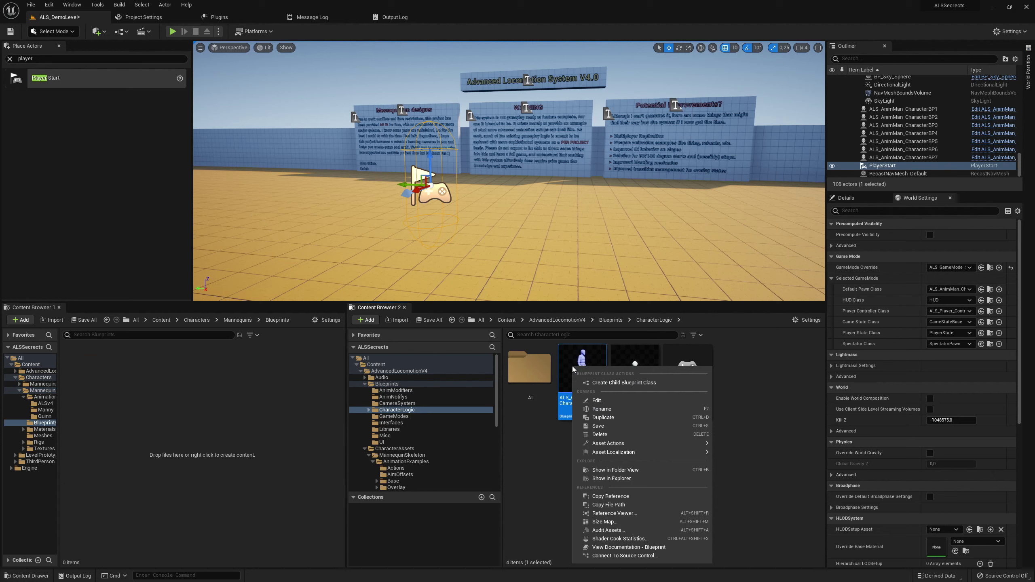
pyautogui.click(624, 383)
pyautogui.moveTo(635, 393); pyautogui.dragTo(232, 386)
pyautogui.click(253, 400)
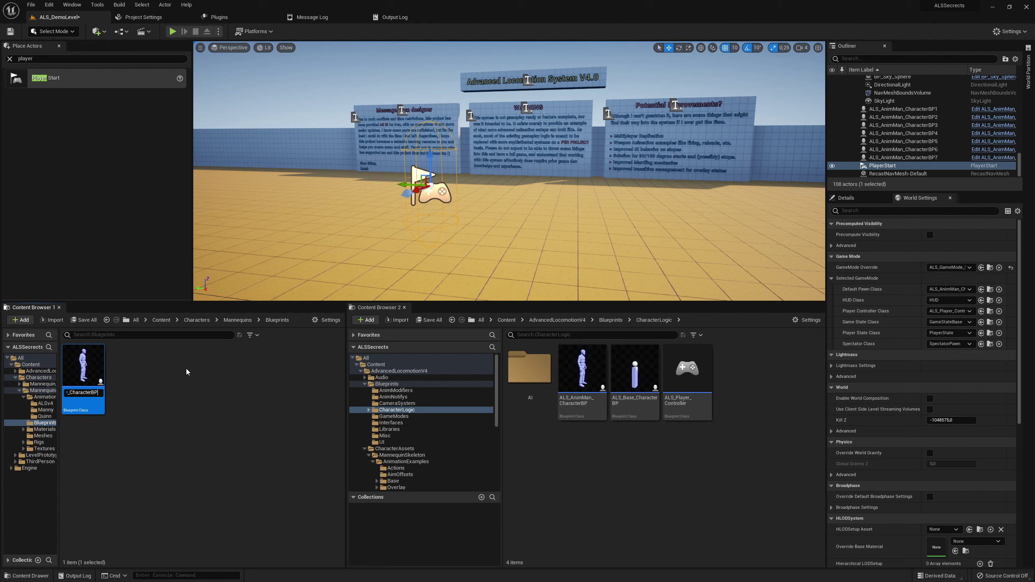
# Name the new child Blueprint ALS_UE5_Manny_CharacterBP and open it docked in the main editor window
pyautogui.click(183, 377)
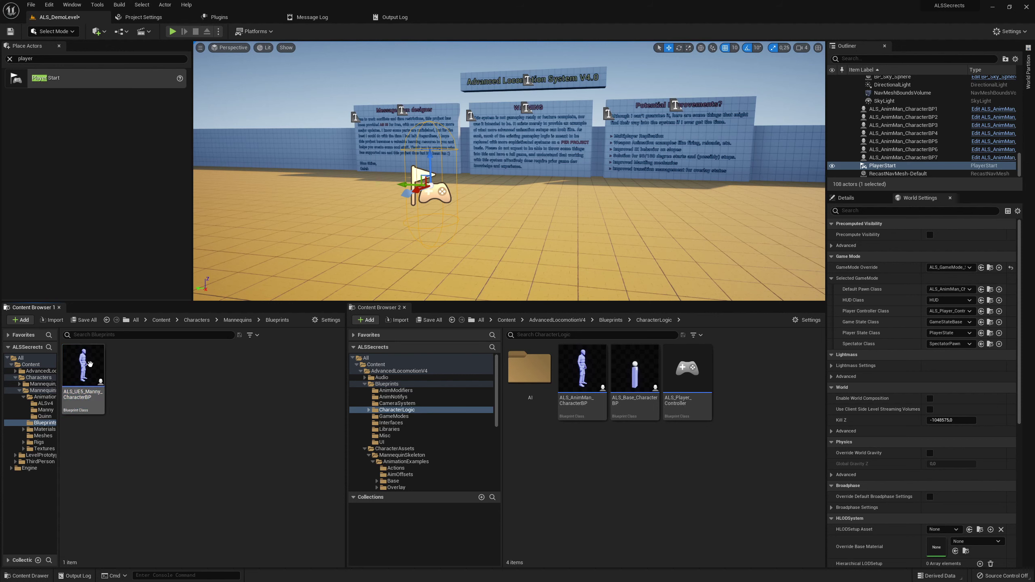
pyautogui.click(89, 364)
pyautogui.moveTo(90, 364); pyautogui.dragTo(89, 364)
pyautogui.doubleClick(88, 363)
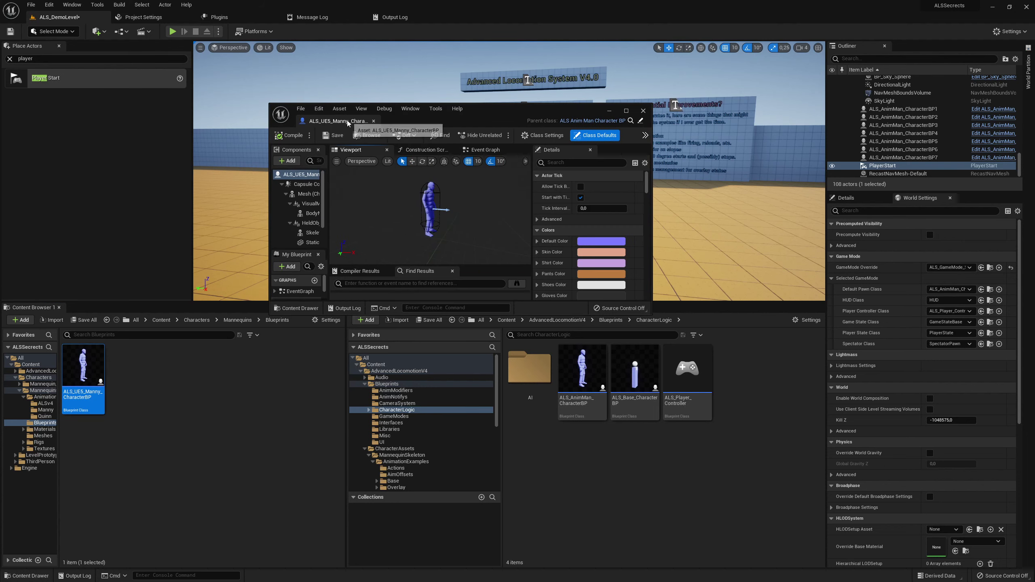
pyautogui.moveTo(330, 122); pyautogui.dragTo(453, 19)
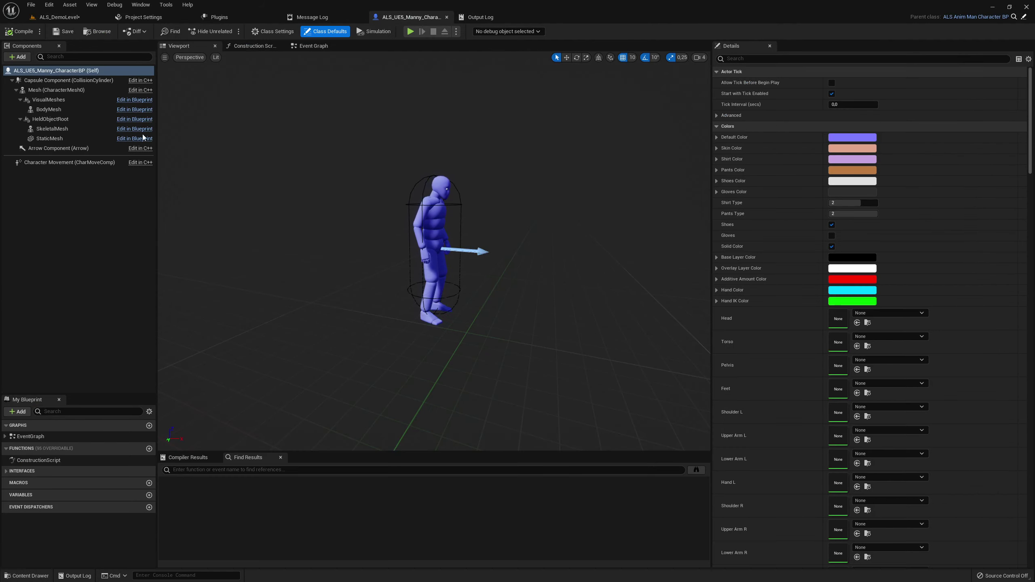
# Set the skeletal mesh of the Mesh (CharacterMesh0) component to SKM_Manny
pyautogui.click(58, 91)
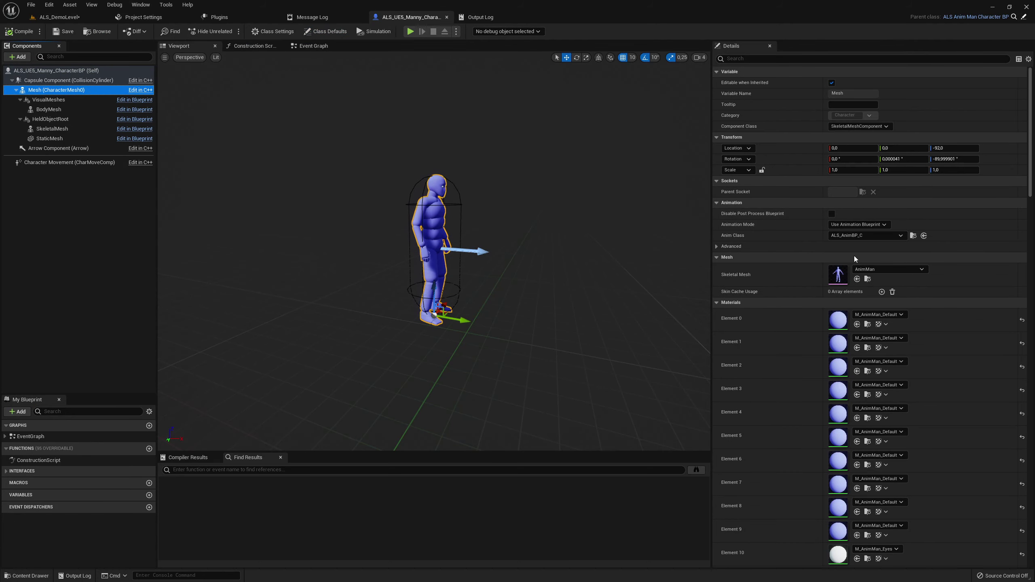
pyautogui.click(870, 270)
pyautogui.write('manny')
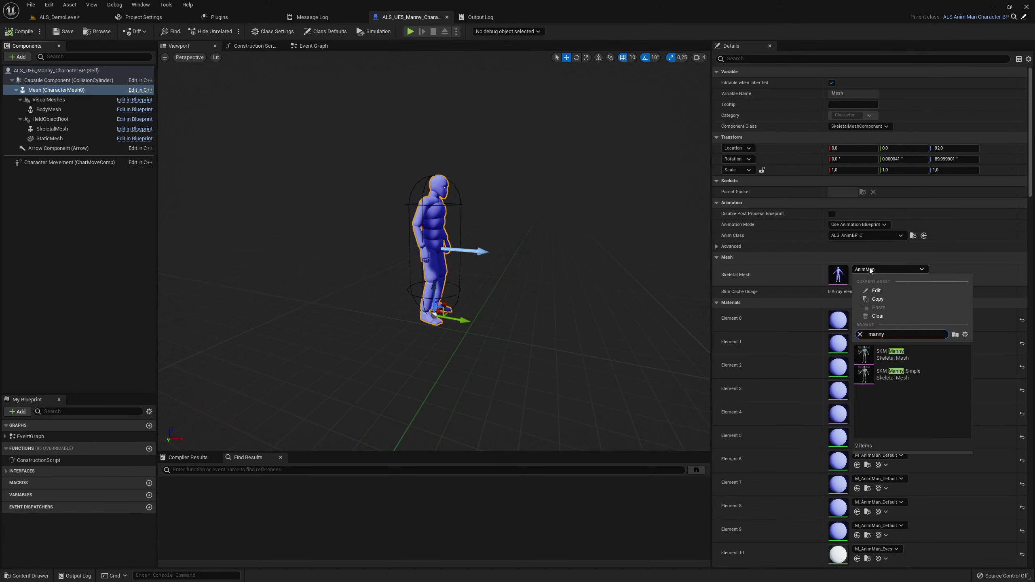
pyautogui.click(927, 354)
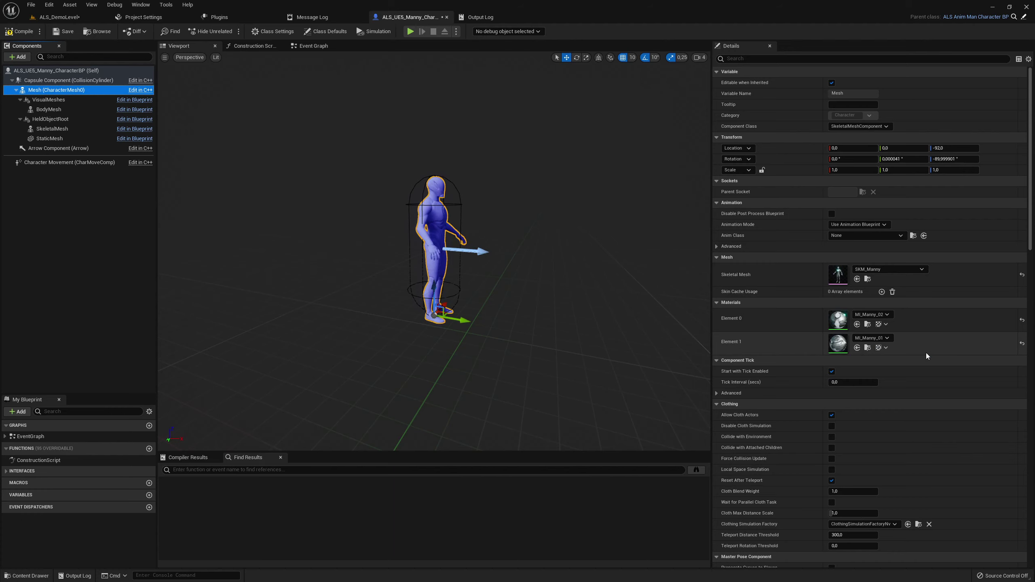
# Reset the Element 0 and Element 1 material overrides on the character's mesh to their defaults
pyautogui.moveTo(530, 285); pyautogui.dragTo(452, 281, button='right')
pyautogui.press('w')
pyautogui.moveTo(527, 256)
pyautogui.mouseDown(button='right')
pyautogui.moveTo(527, 270)
pyautogui.moveTo(528, 256)
pyautogui.mouseUp(button='right')
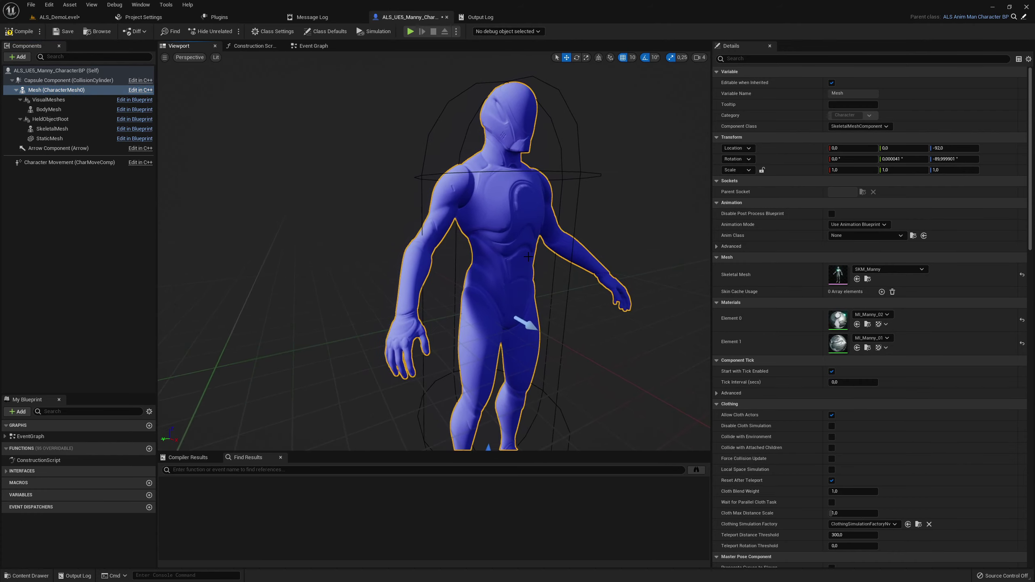
pyautogui.click(1022, 320)
pyautogui.click(1022, 344)
# Examine the Manny mesh with its default materials from several sides in the Blueprint viewport
pyautogui.moveTo(571, 286); pyautogui.dragTo(554, 302, button='right')
pyautogui.press('s')
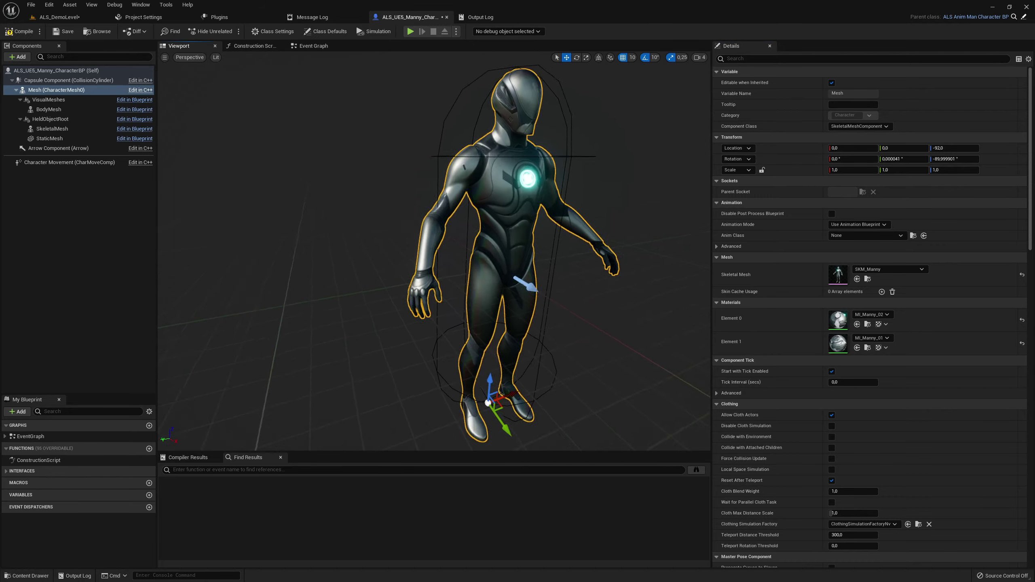
pyautogui.moveTo(434, 251); pyautogui.dragTo(592, 308, button='right')
pyautogui.press('s')
pyautogui.press('a')
pyautogui.press('s')
pyautogui.press('d')
pyautogui.press('w')
pyautogui.press('s')
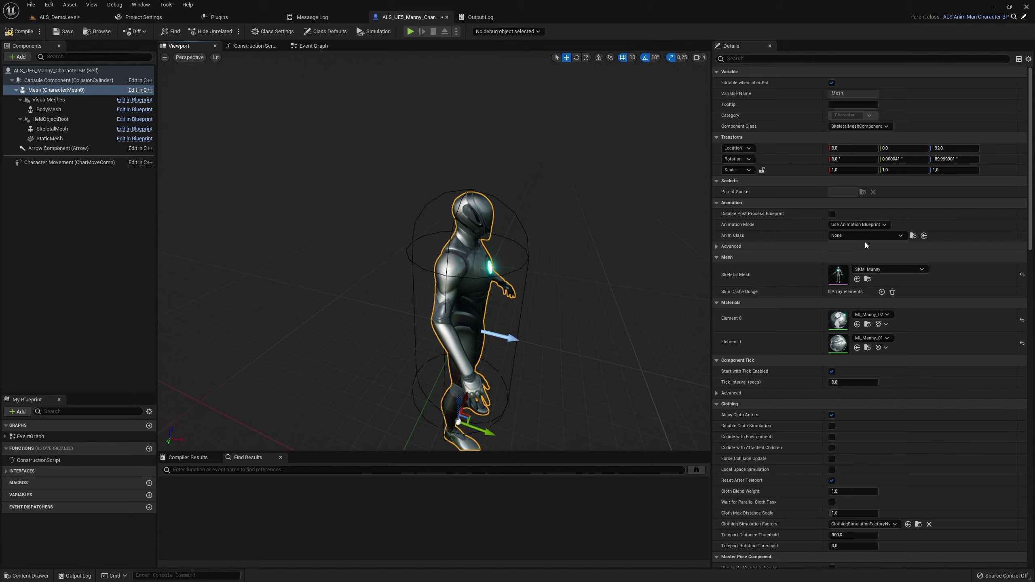
# Assign ALS_UE5_Manny_AnimBP as the Anim Class of the character's mesh
pyautogui.click(848, 236)
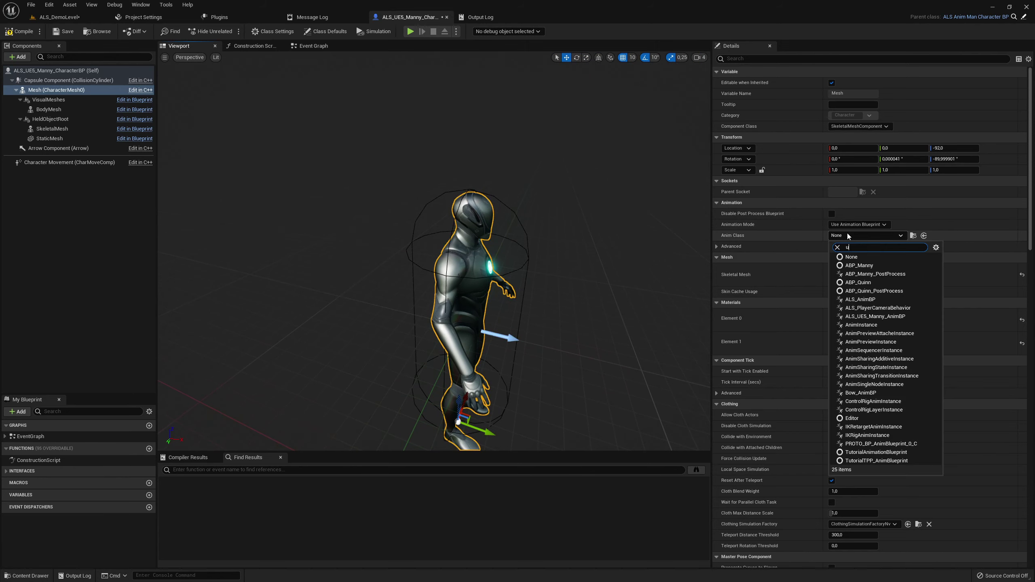
pyautogui.write('u5')
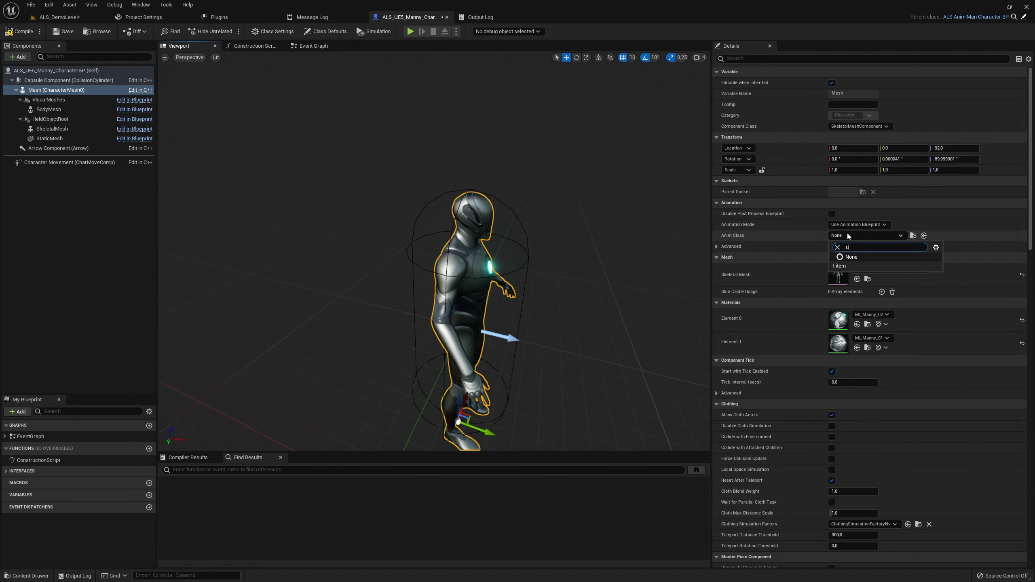
pyautogui.press('BackSpace')
pyautogui.press('BackSpace')
pyautogui.write('ue5_')
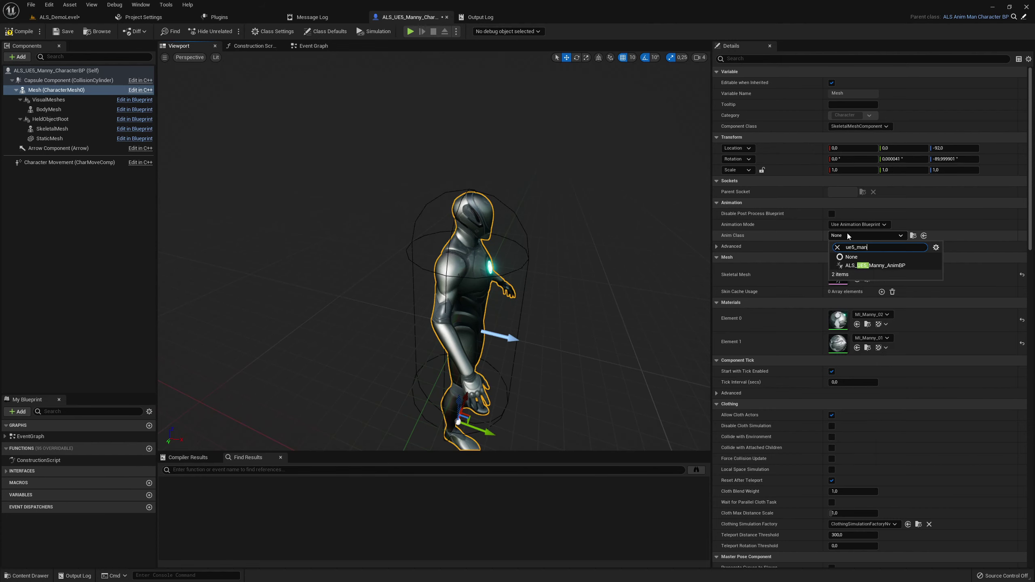
pyautogui.write('man')
pyautogui.click(900, 266)
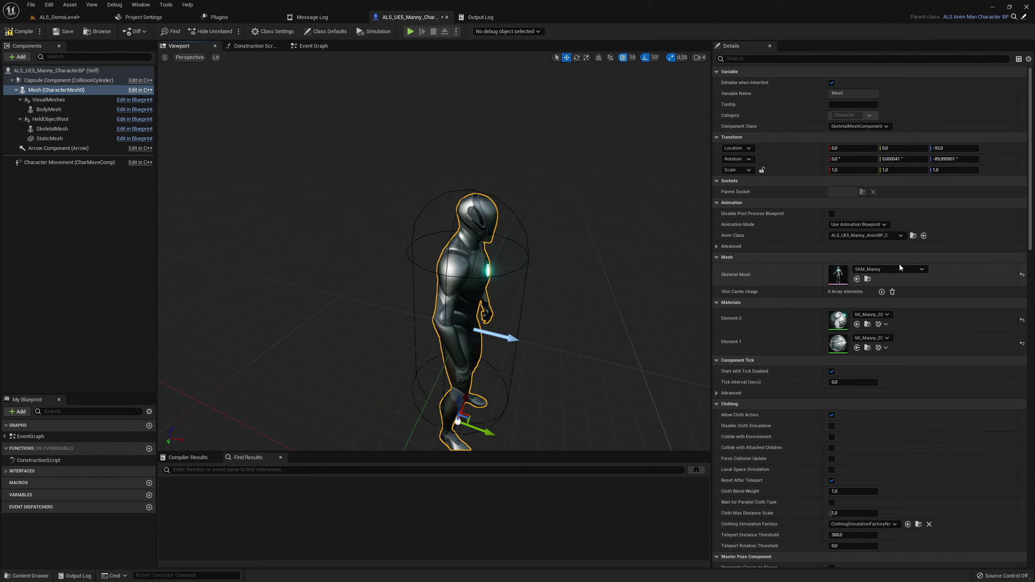
# Save and close the Manny character Blueprint, and save the modified ALS_DemoLevel
pyautogui.click(61, 32)
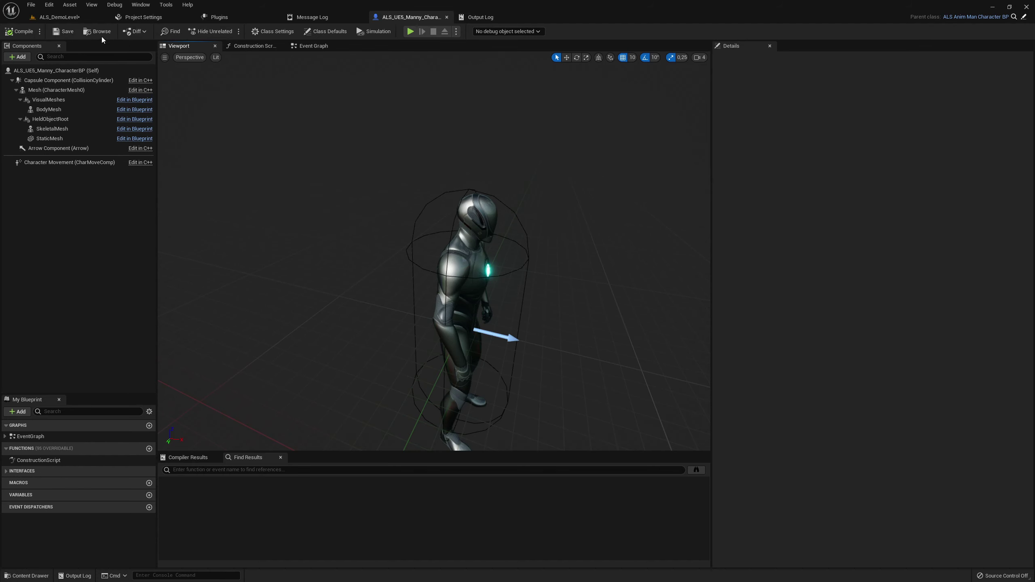
pyautogui.click(446, 17)
pyautogui.click(59, 17)
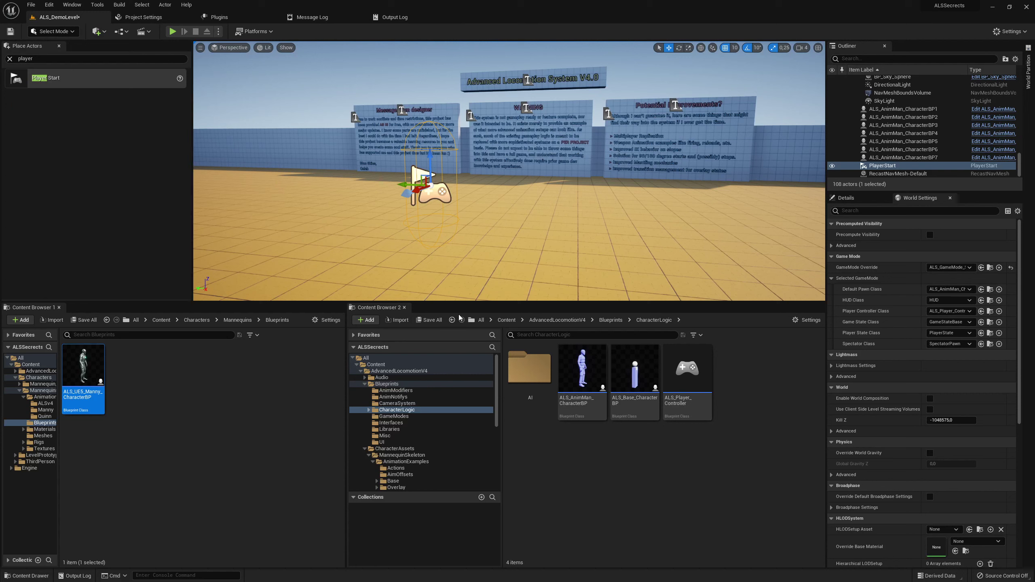
pyautogui.click(433, 320)
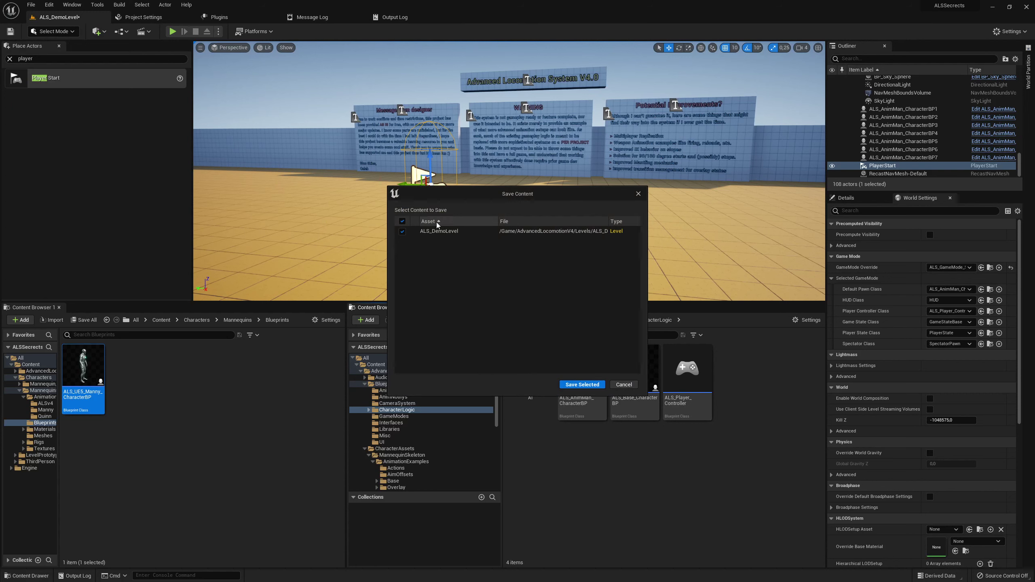
pyautogui.click(575, 385)
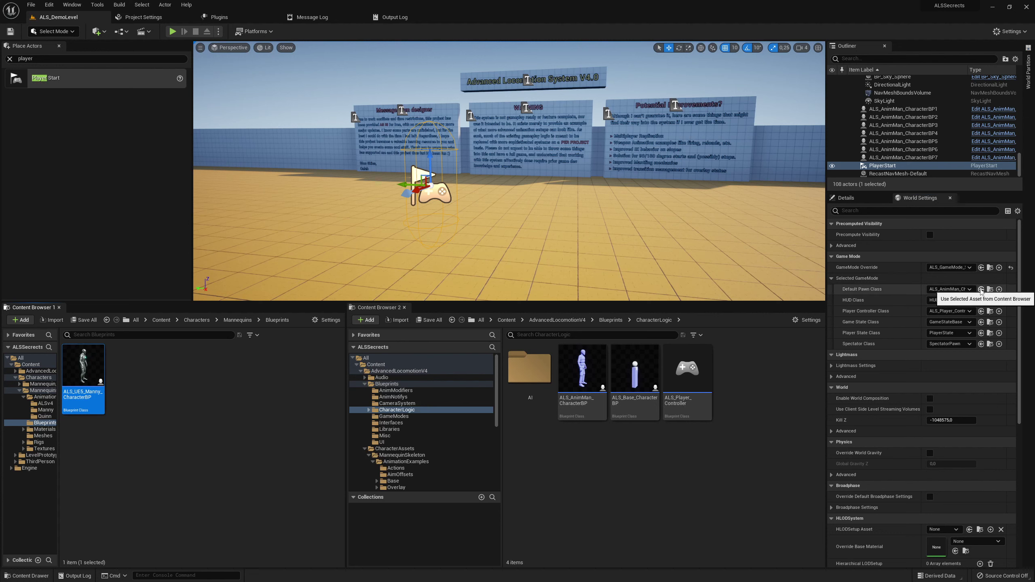
# Set the game mode's Default Pawn Class to ALS_UE5_Manny_CharacterBP and start playing the level in the viewport
pyautogui.click(982, 290)
pyautogui.click(173, 32)
pyautogui.click(527, 173)
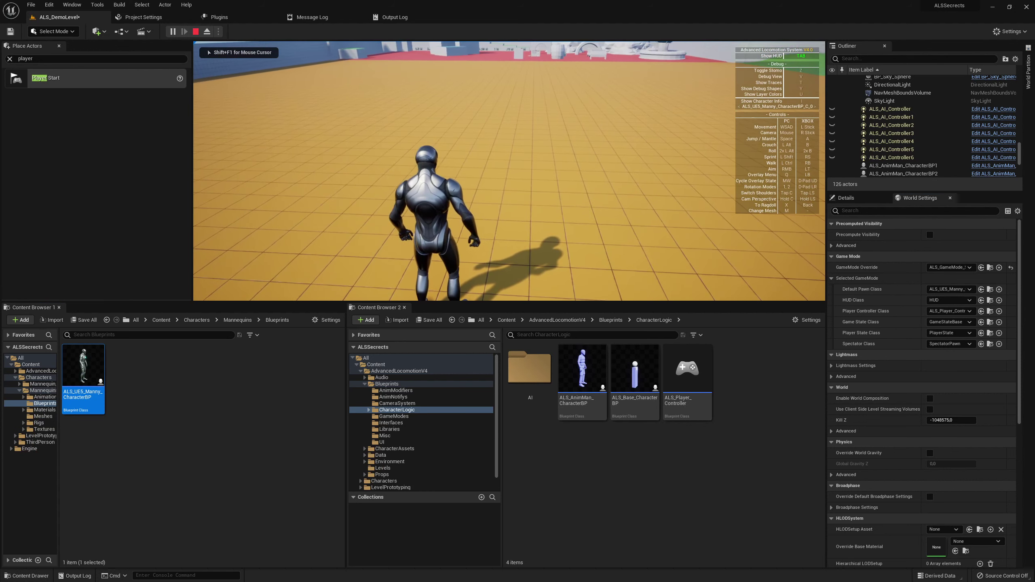
# Test Manny's running in full screen, moving across the level and the green hills to the mantling blocks
pyautogui.press('w')
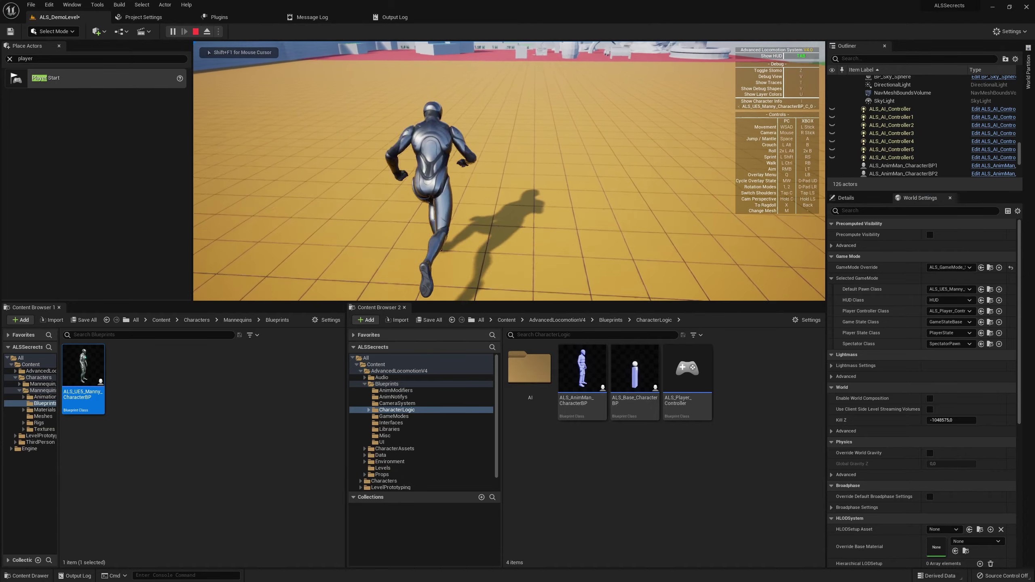
pyautogui.press('F11')
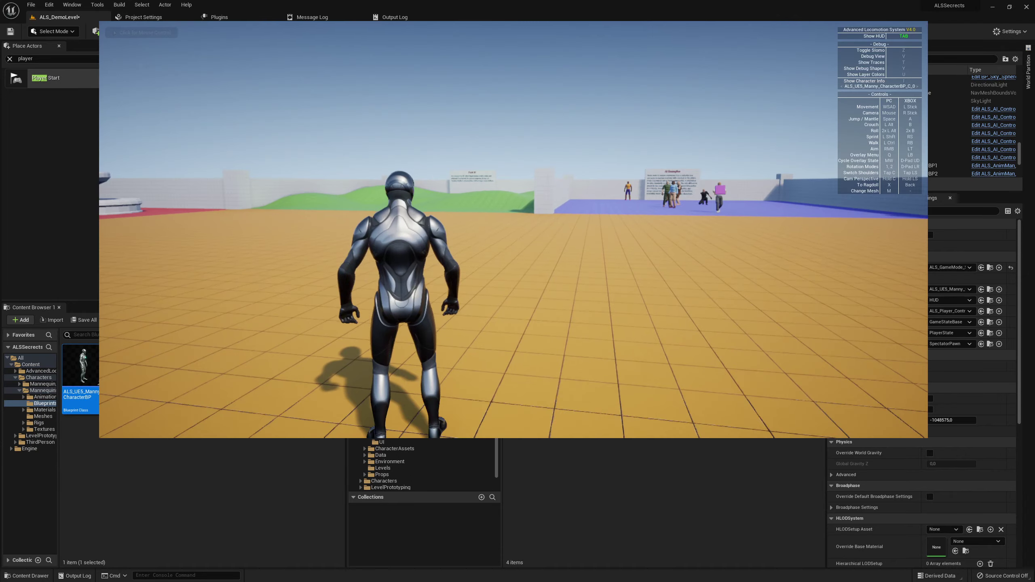
pyautogui.press('w')
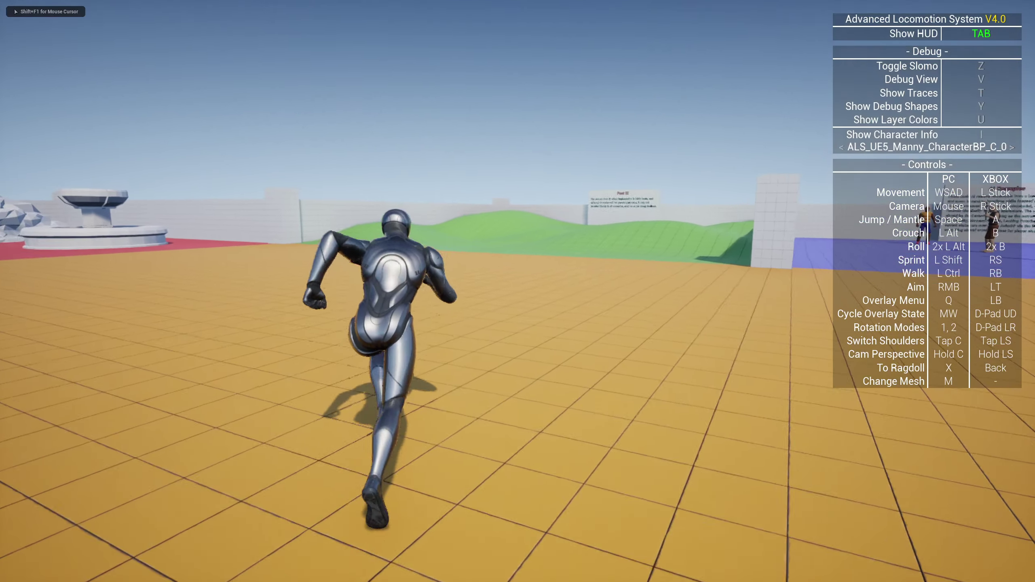
pyautogui.press('w')
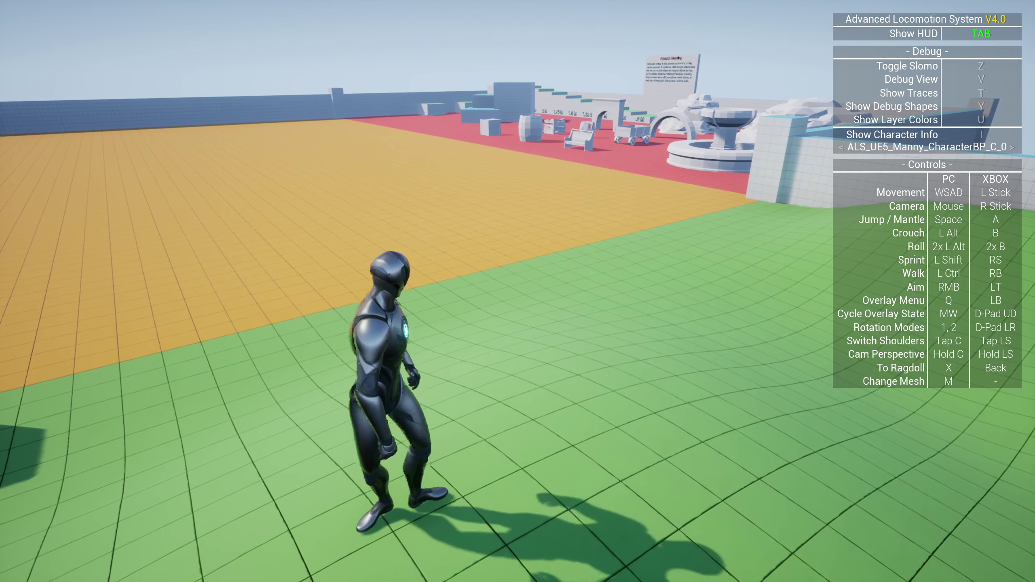
pyautogui.press('w')
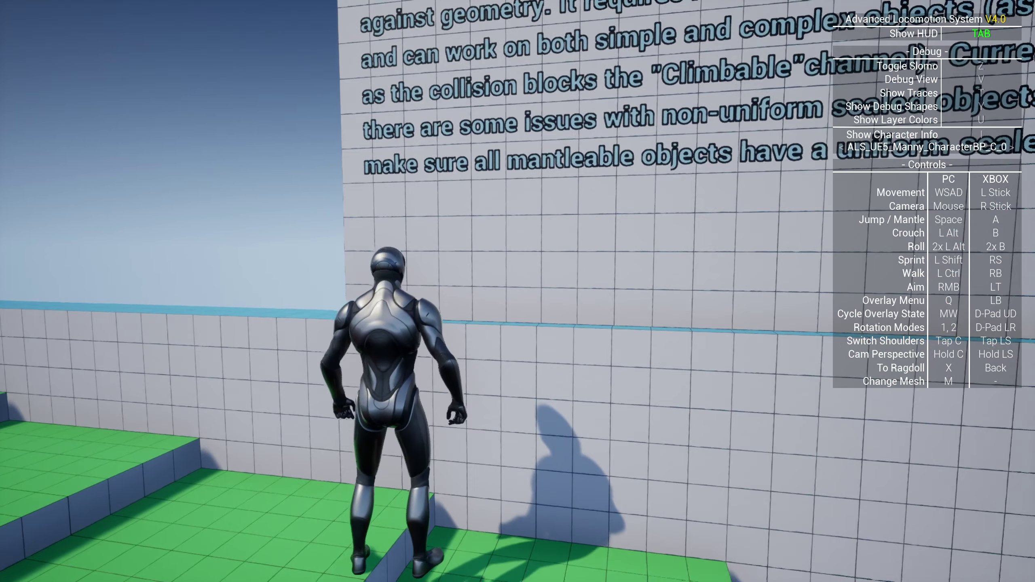
# Eject from the character to examine its foot placement on the stepped block, and possess it again
pyautogui.press('F8')
pyautogui.press('s')
pyautogui.moveTo(504, 210); pyautogui.dragTo(518, 245, button='right')
pyautogui.press('w')
pyautogui.scroll(-10, 504, 208)
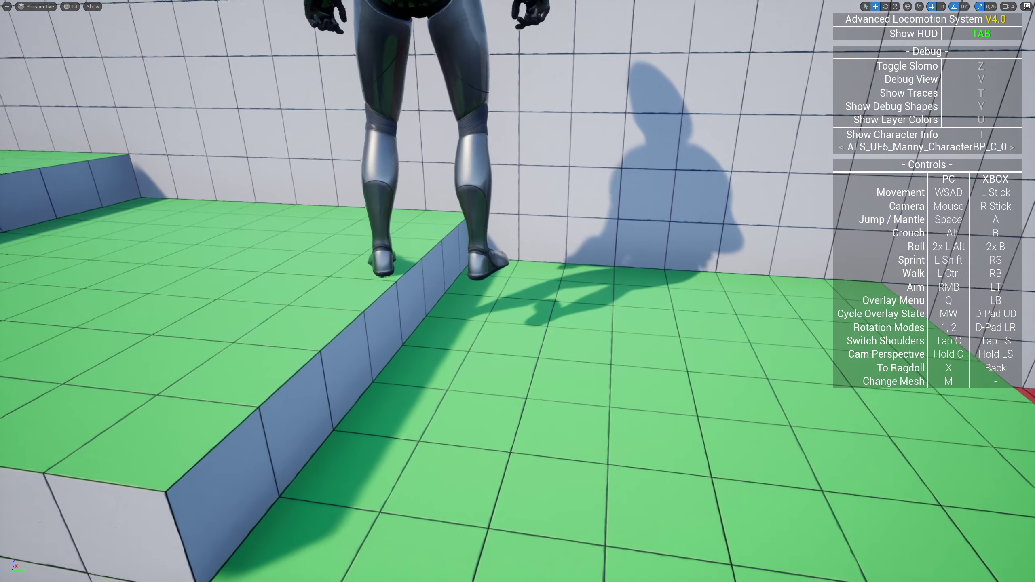
pyautogui.press('F8')
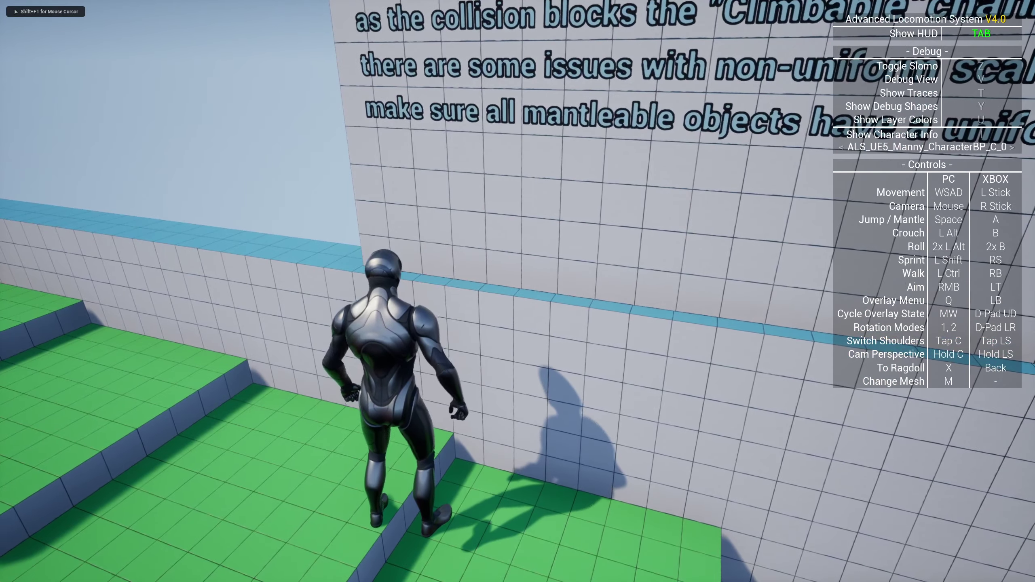
# Test mantling onto the numbered blocks with Show Traces on, and test running and jumping across the level
pyautogui.press('a')
pyautogui.press('a')
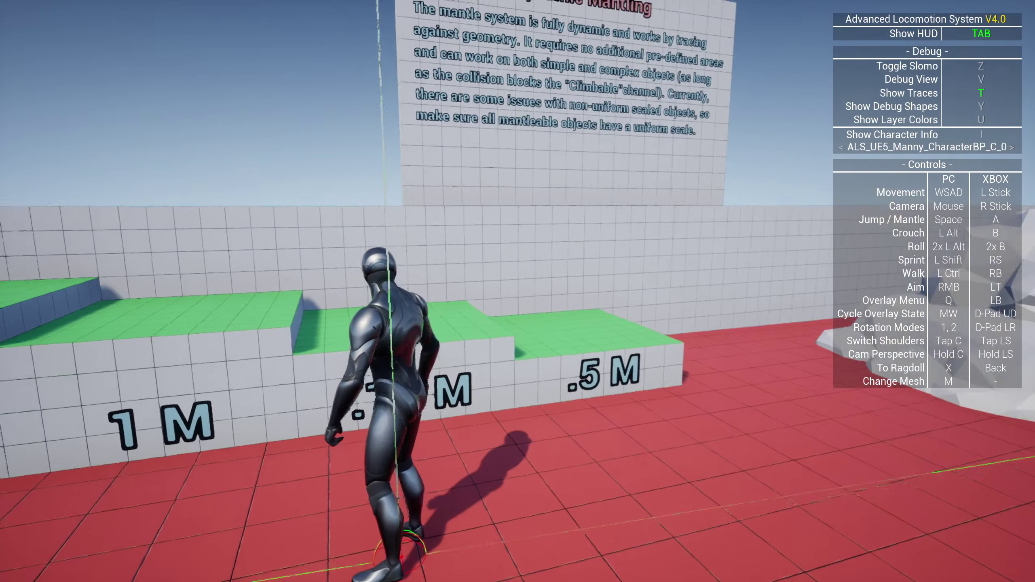
pyautogui.press('space')
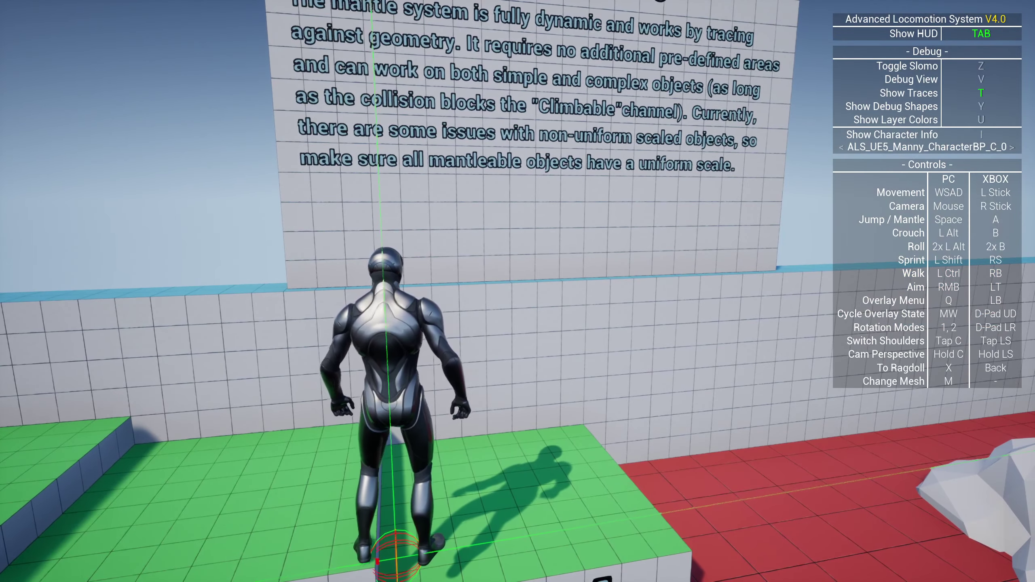
pyautogui.press('w')
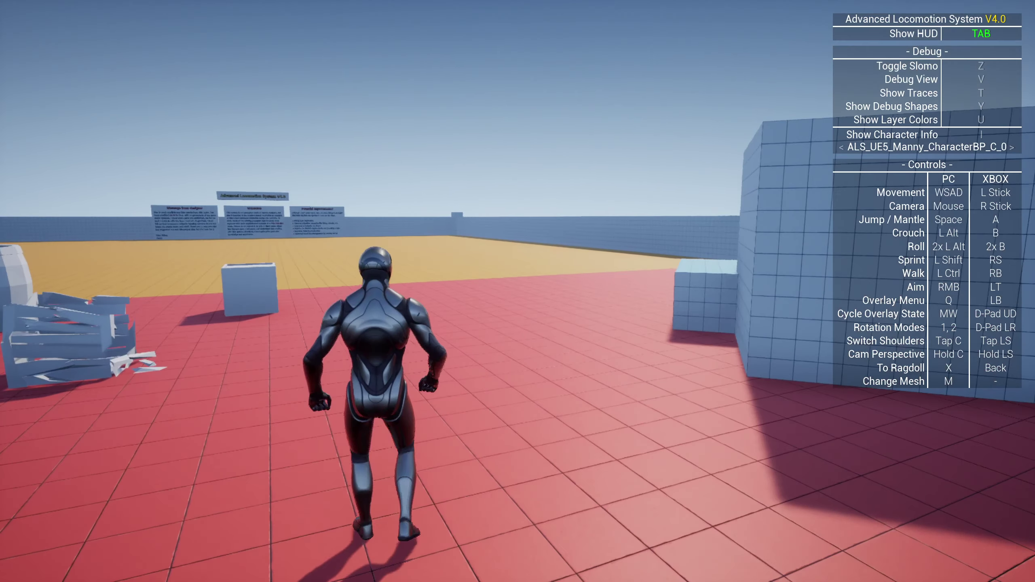
pyautogui.press('space')
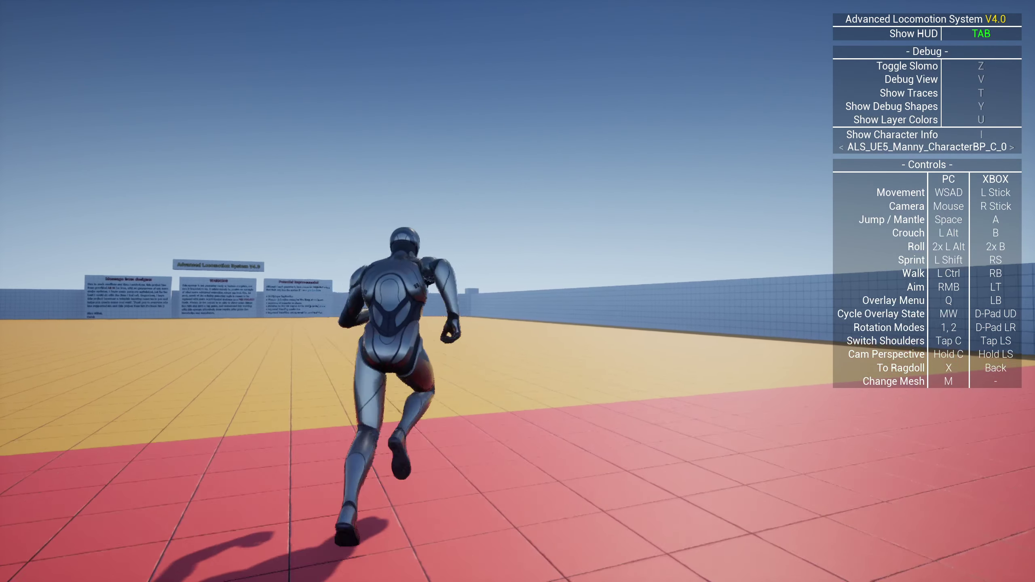
pyautogui.press('space')
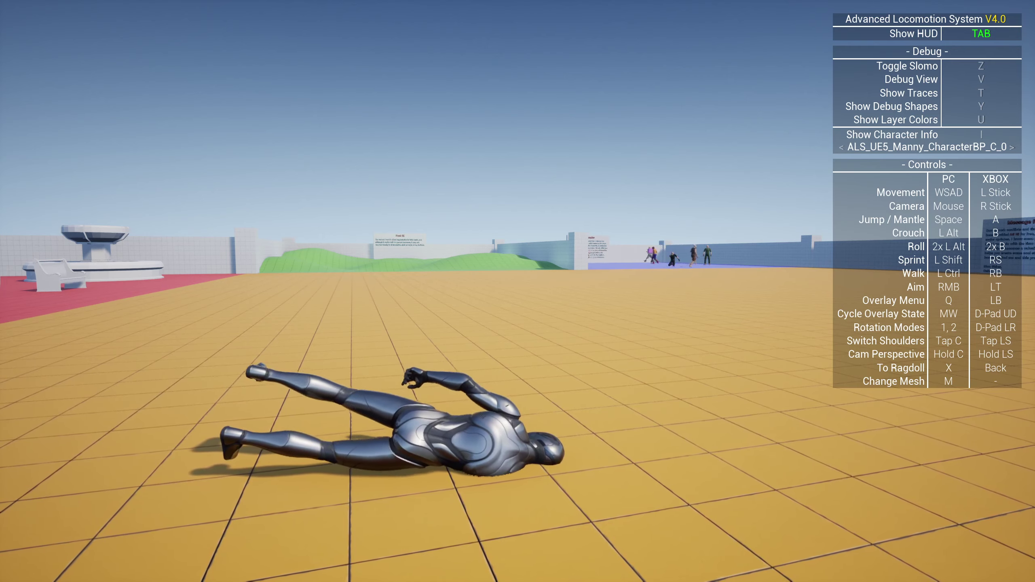
# Restart the play session and test Manny's running and crouching near the AI characters
pyautogui.press('Escape')
pyautogui.hotkey('alt', 'p')
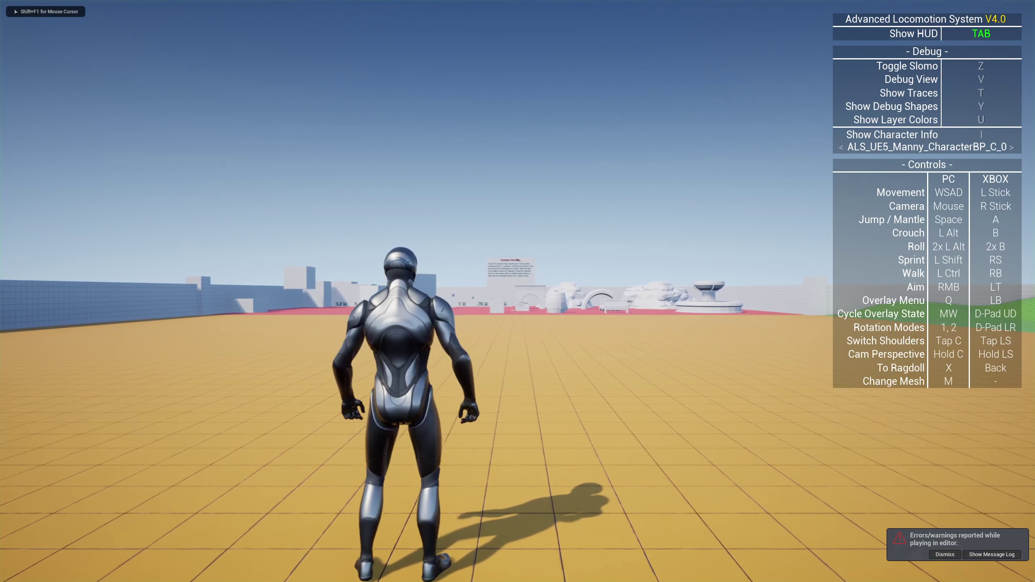
pyautogui.press('w')
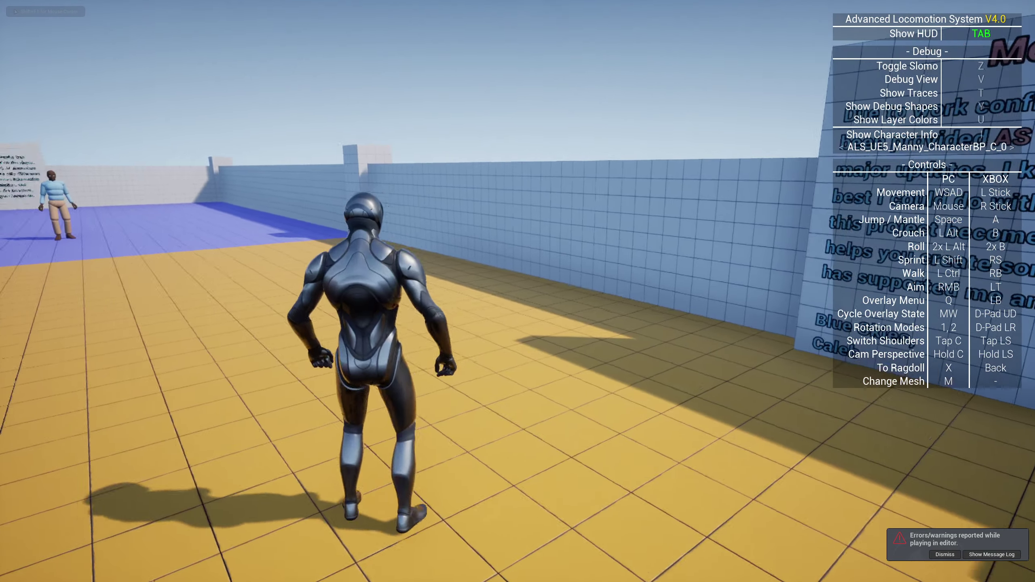
pyautogui.press('w')
pyautogui.press('alt')
pyautogui.press('w')
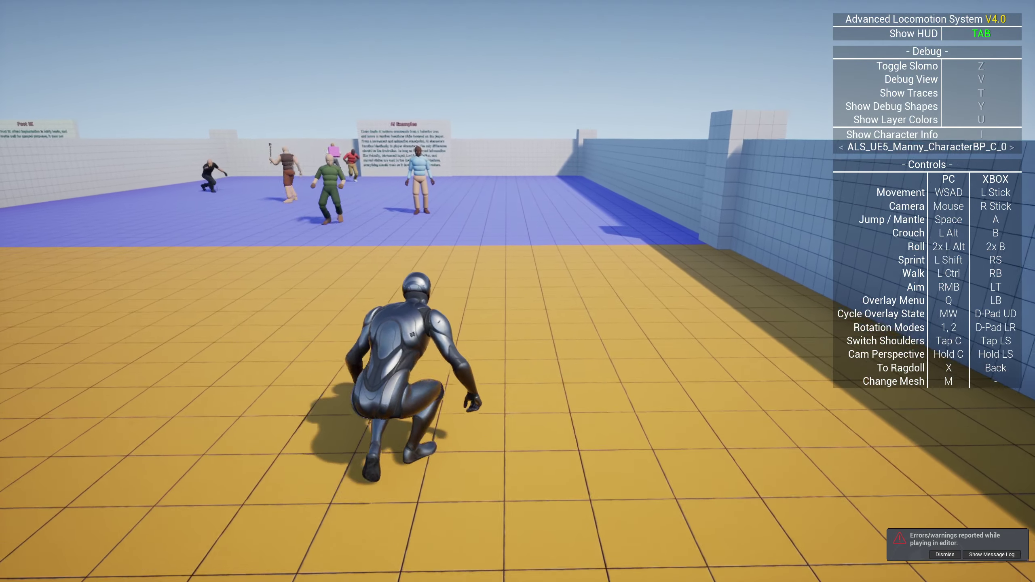
pyautogui.press('alt')
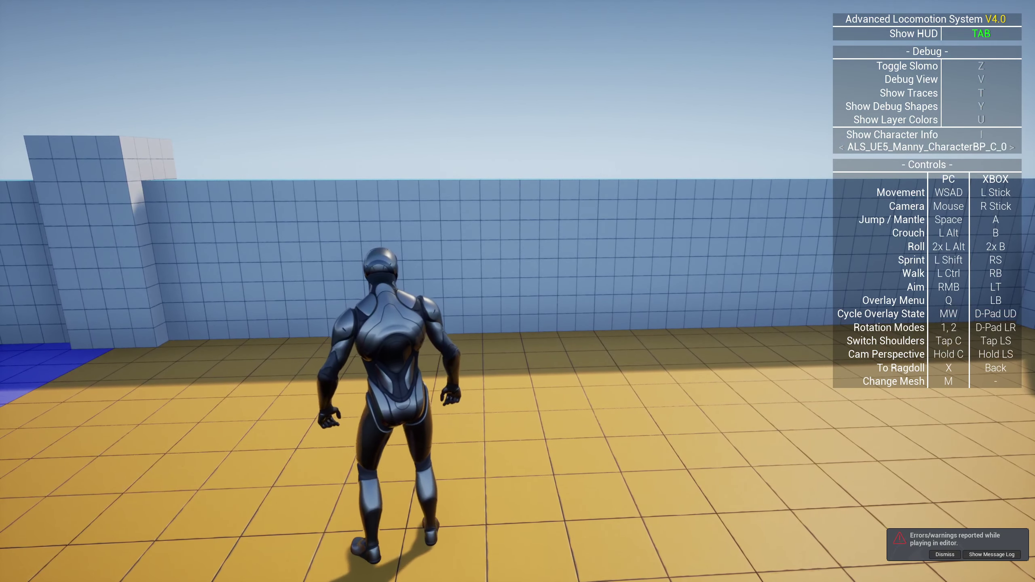
# Test Manny mantling onto the boundary wall, and running and jumping across the yellow floor with slow motion on
pyautogui.press('w')
pyautogui.press('space')
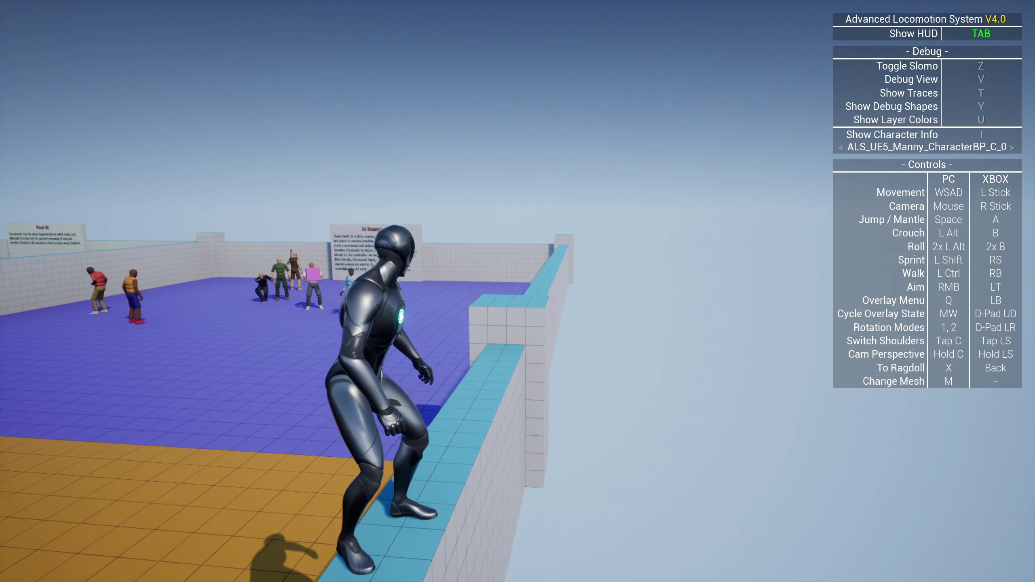
pyautogui.press('w')
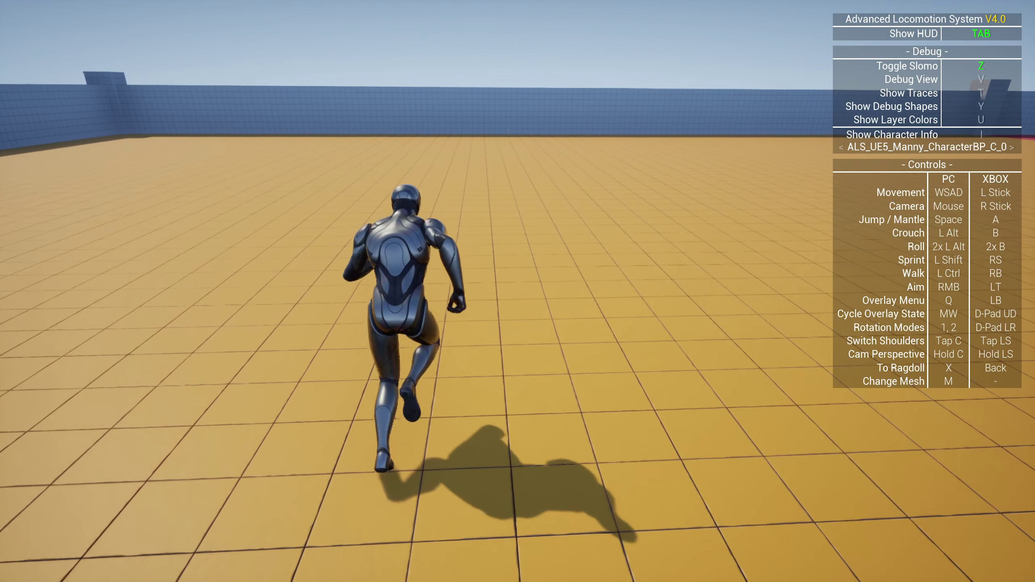
pyautogui.press('space')
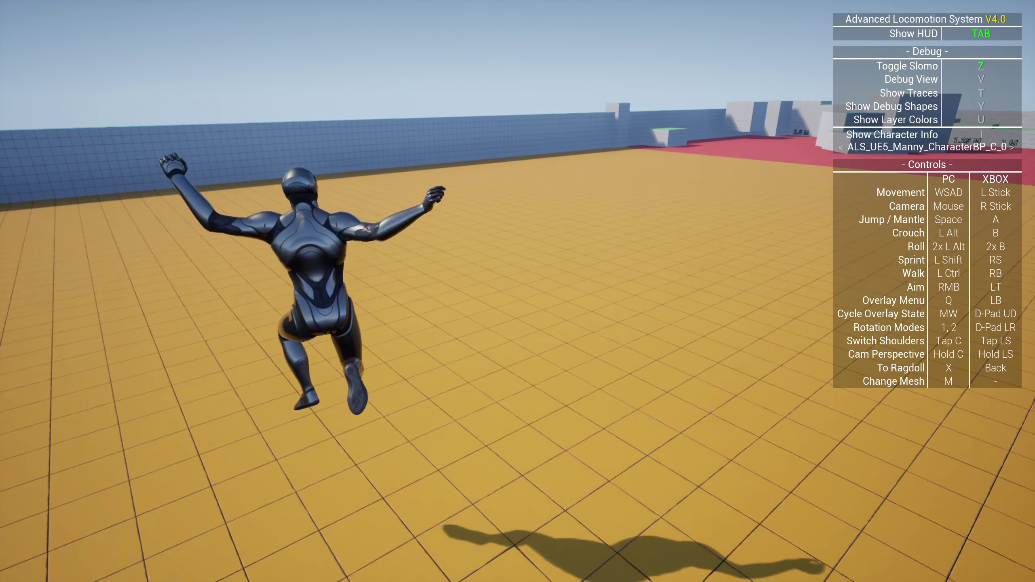
pyautogui.press('w')
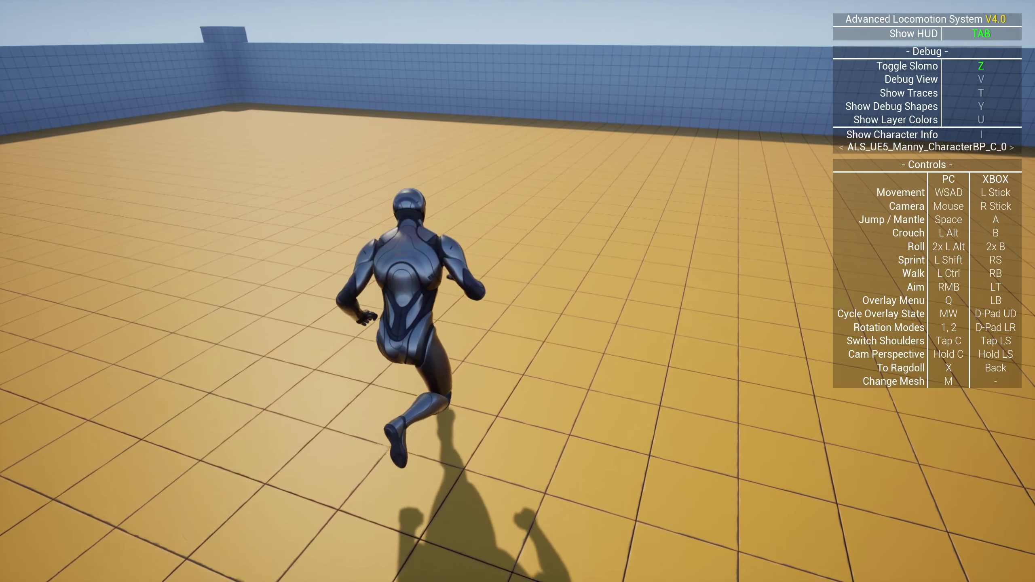
# Test Manny's running, jumping and turning in Debug View at normal and slow-motion speed, and end the play session
pyautogui.press('z')
pyautogui.press('v')
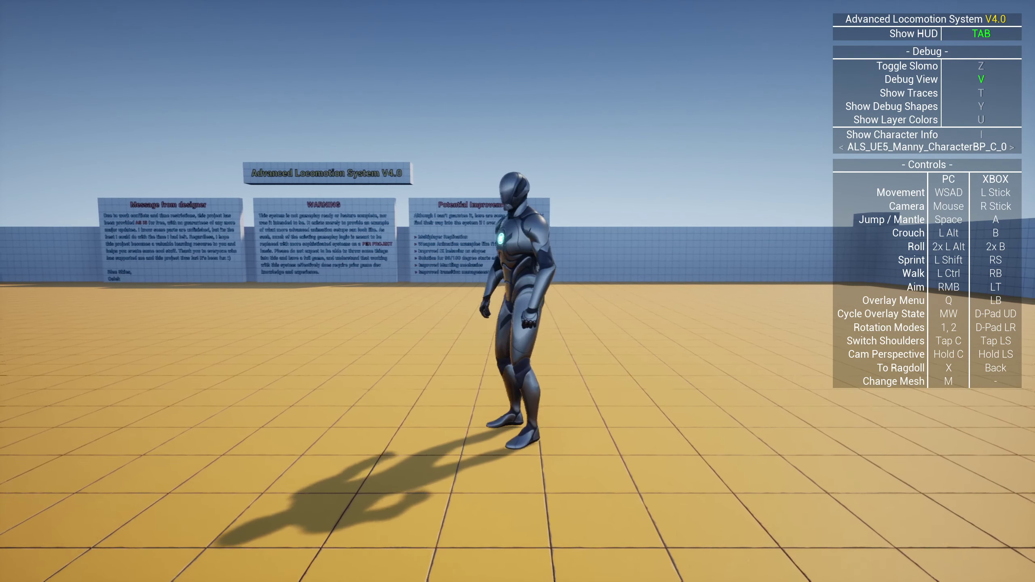
pyautogui.press('w')
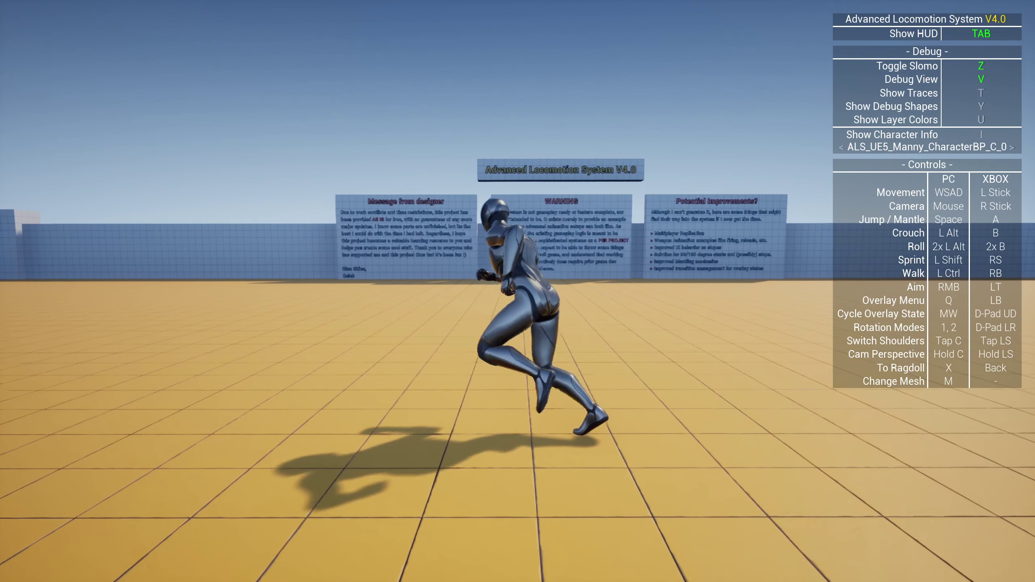
pyautogui.press('space')
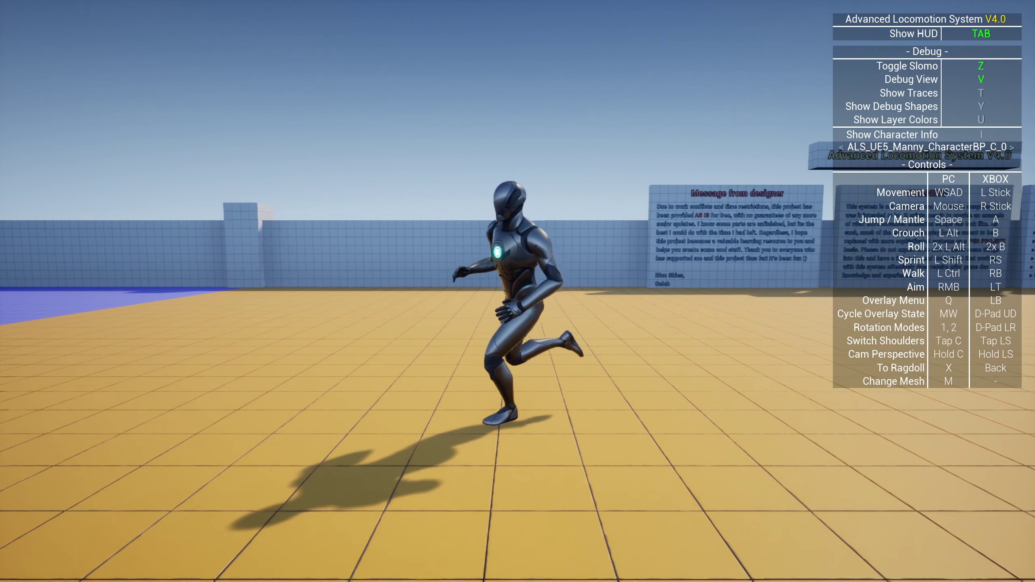
pyautogui.press('z')
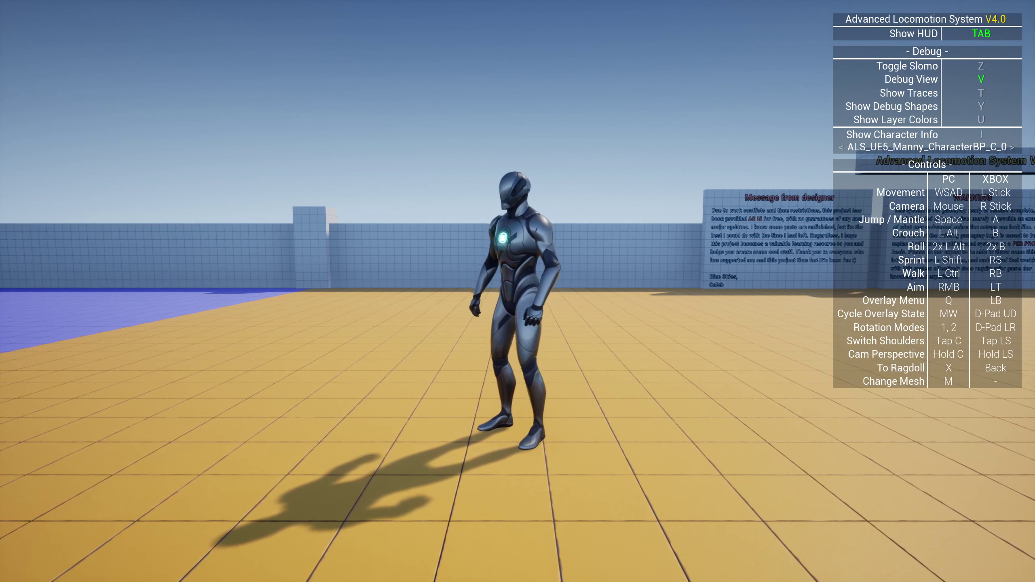
pyautogui.press('d')
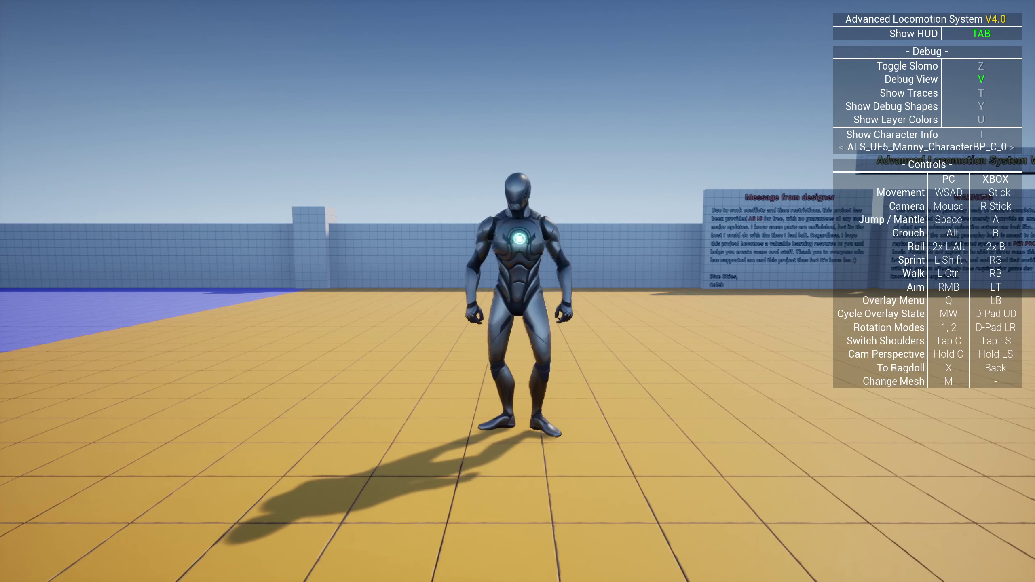
pyautogui.press('Escape')
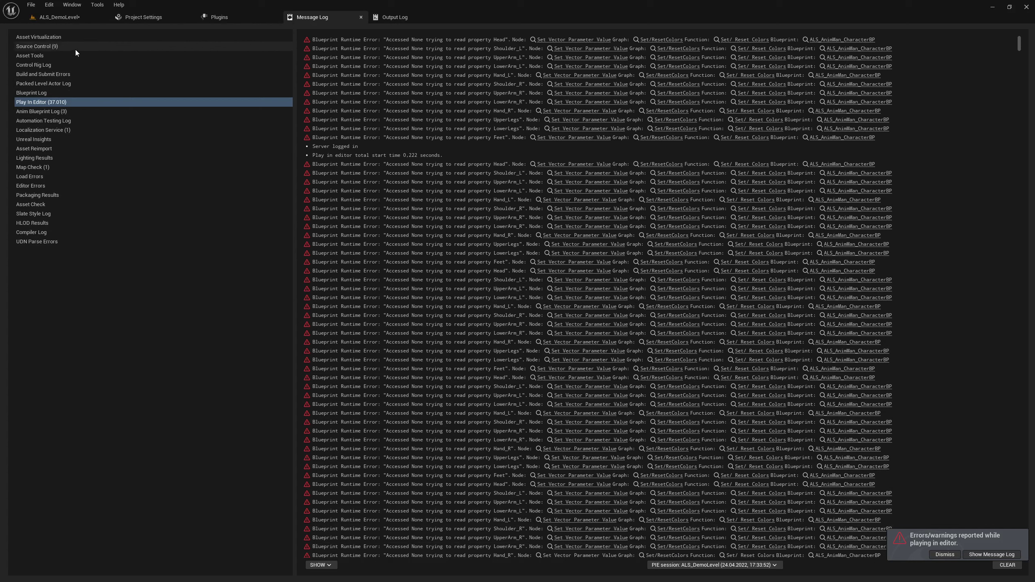
# Open ALS_UE5_Manny_AnimBP from the Mannequins' ALSv4 animations folder, examine its Event Graph and compiler results, and close it
pyautogui.click(38, 21)
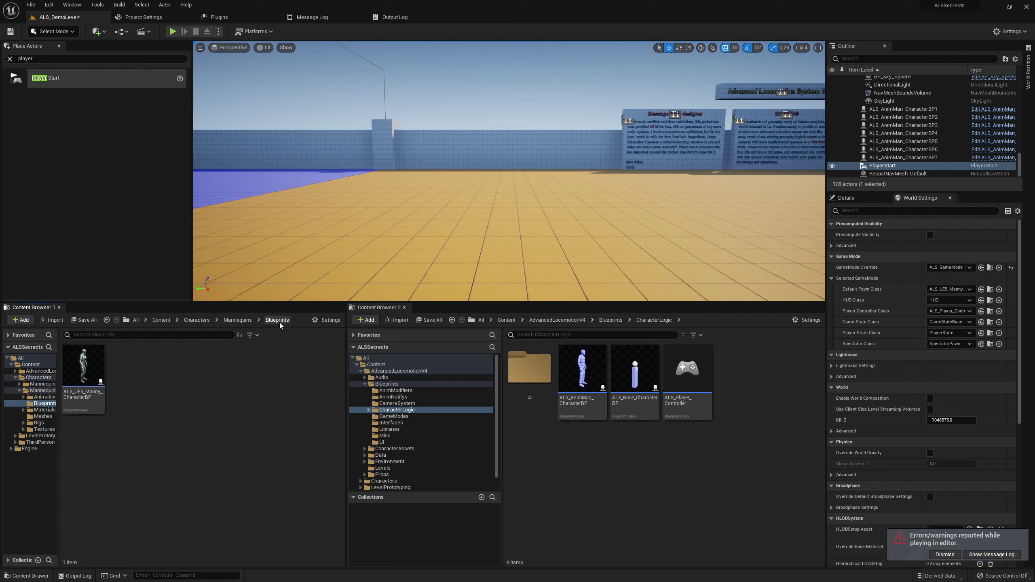
pyautogui.click(237, 320)
pyautogui.doubleClick(131, 364)
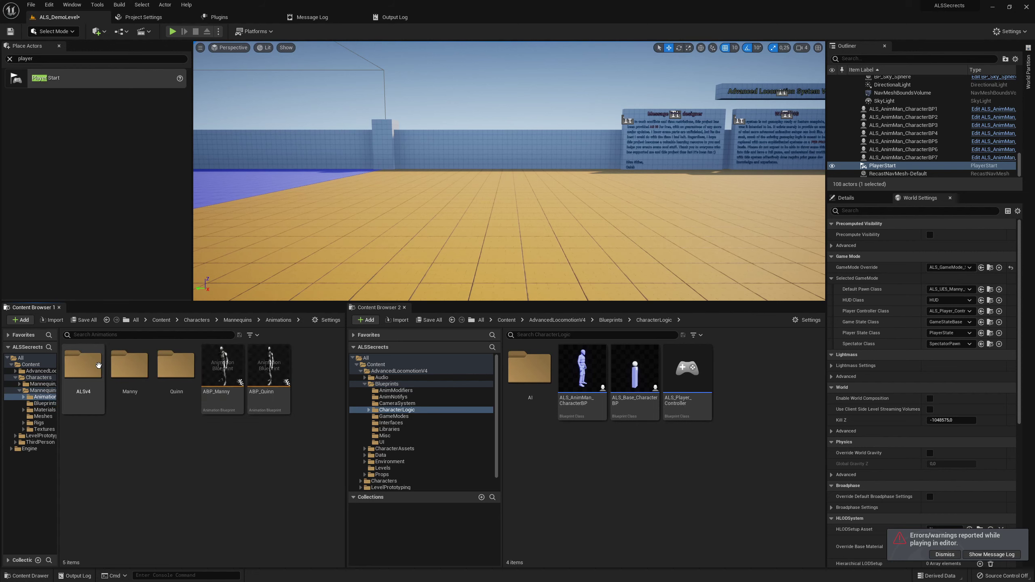
pyautogui.click(87, 362)
pyautogui.doubleClick(87, 363)
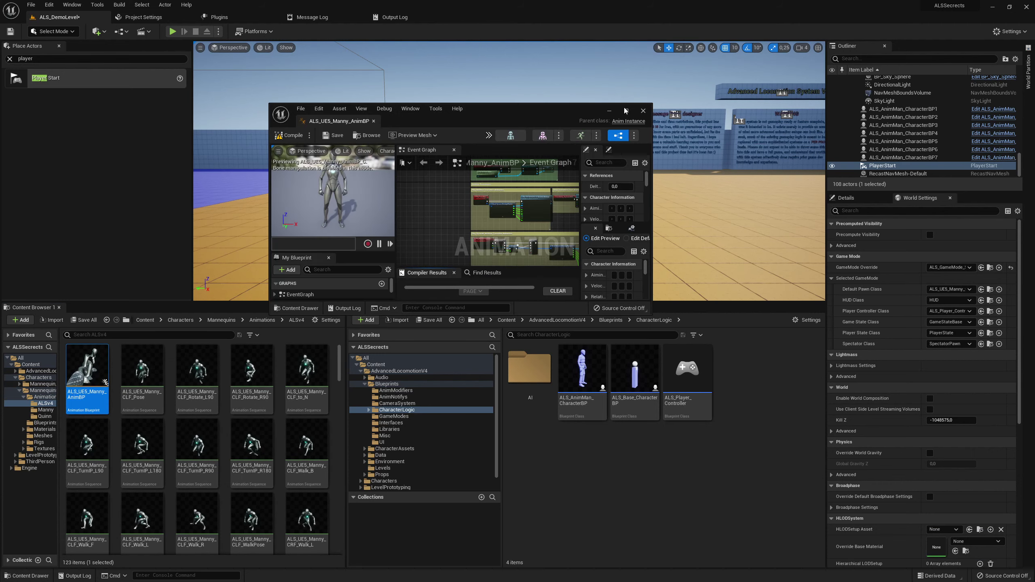
pyautogui.click(626, 111)
pyautogui.scroll(-3, 484, 496)
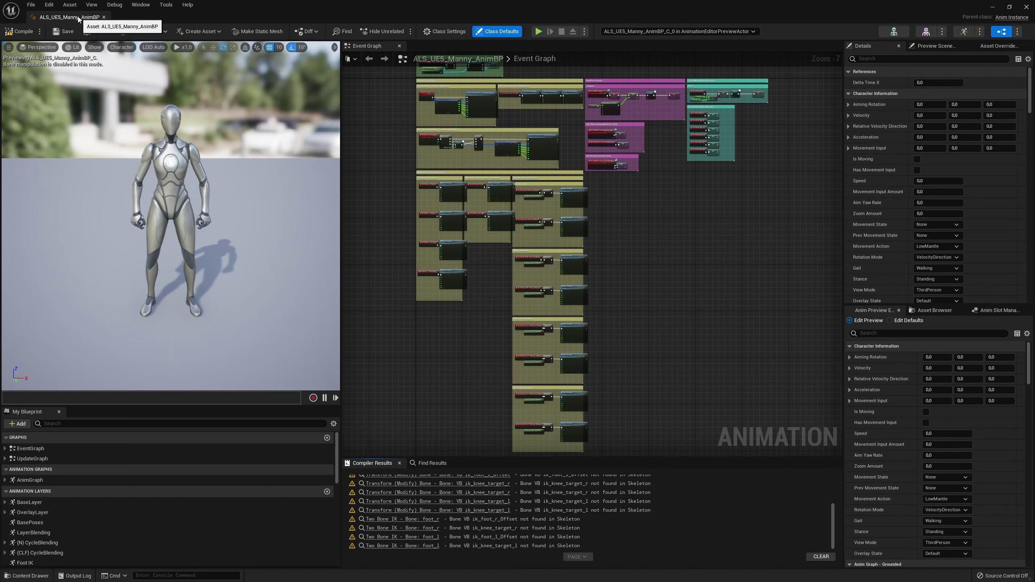
pyautogui.click(104, 17)
# Restart the play session in full screen, browse the overlay states down to Injured and back, and test Manny's running
pyautogui.click(450, 84)
pyautogui.rightClick(450, 89)
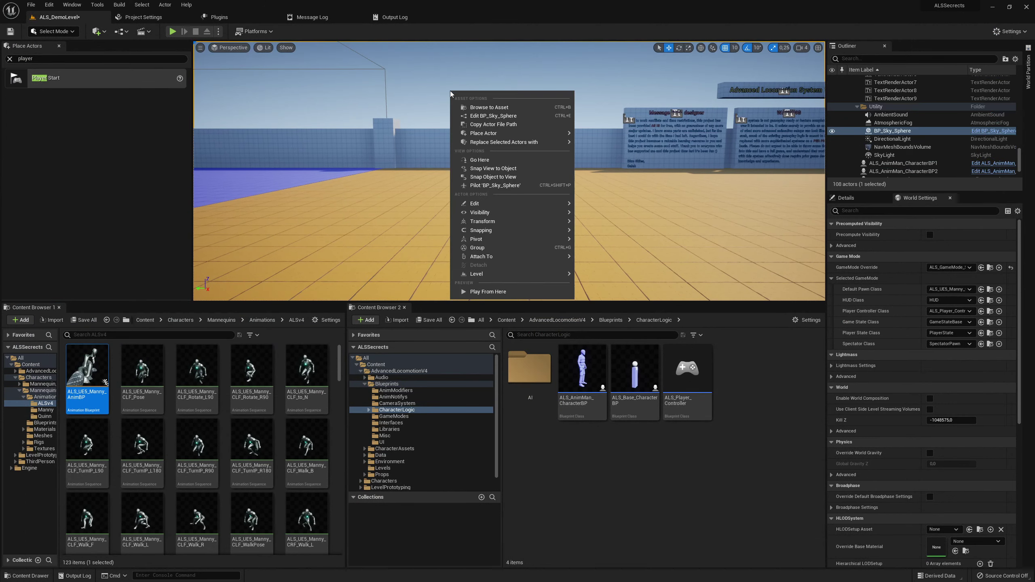
pyautogui.press('Escape')
pyautogui.hotkey('alt', 'p')
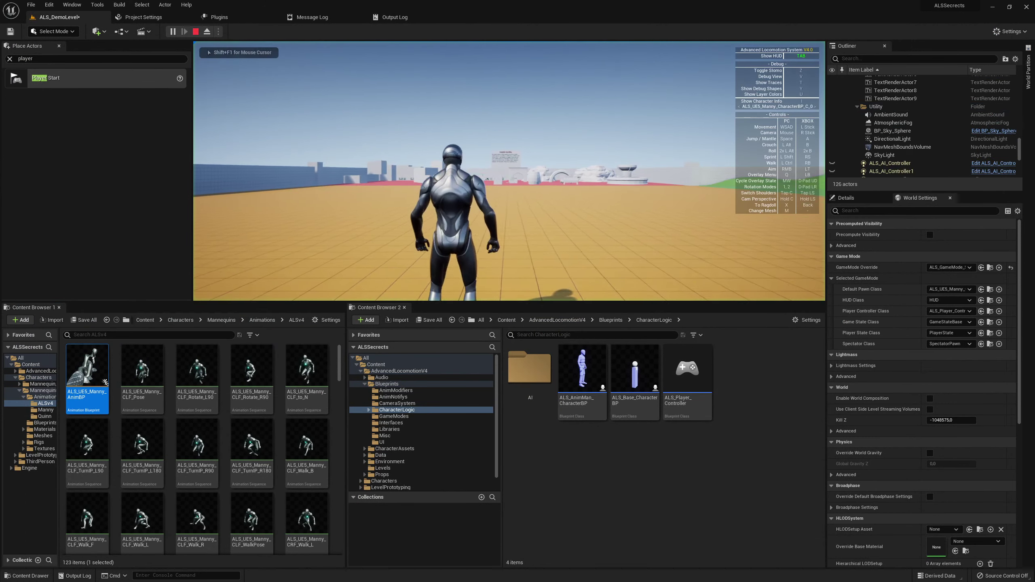
pyautogui.press('F11')
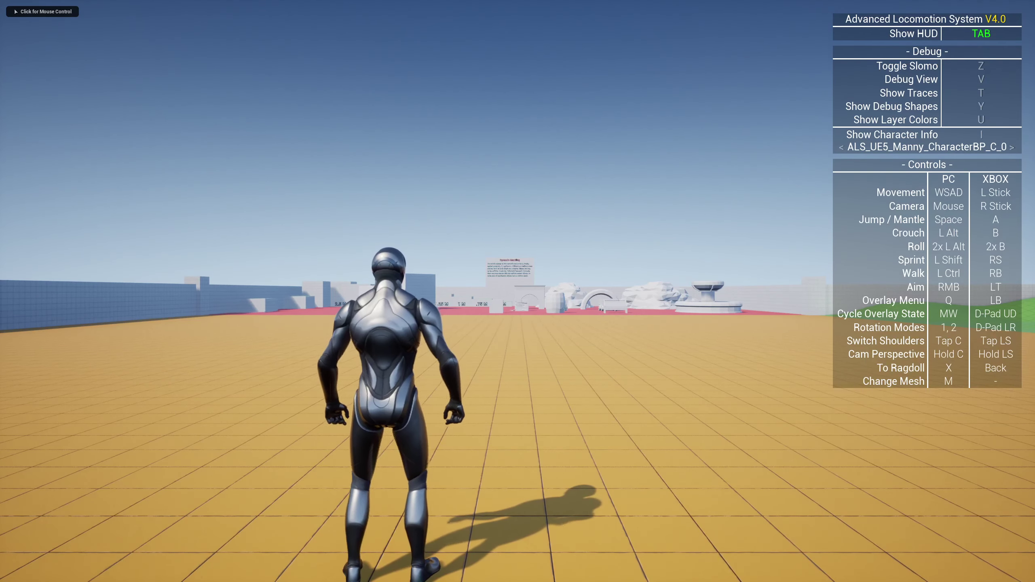
pyautogui.press('q')
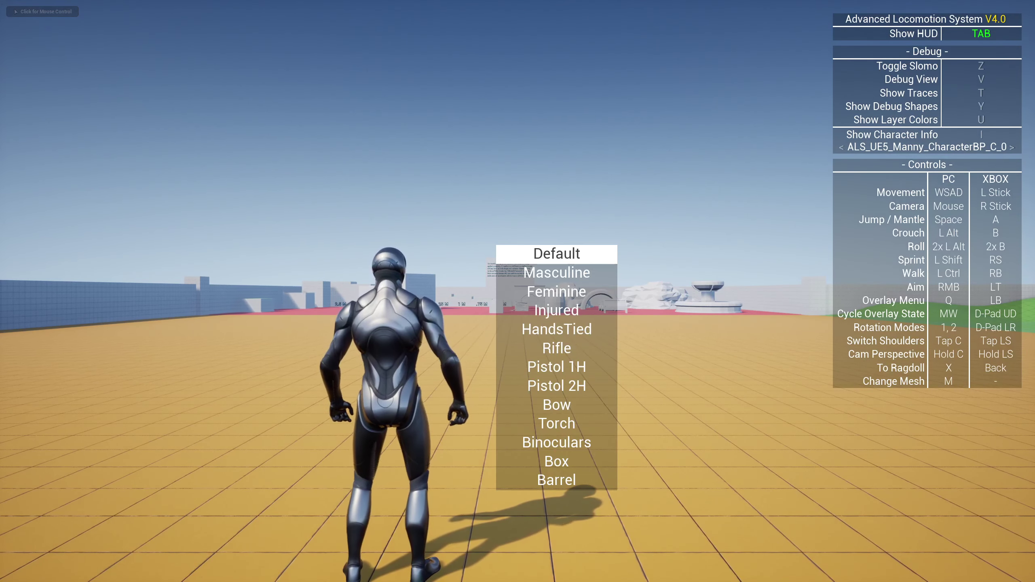
pyautogui.scroll(-3, 557, 367)
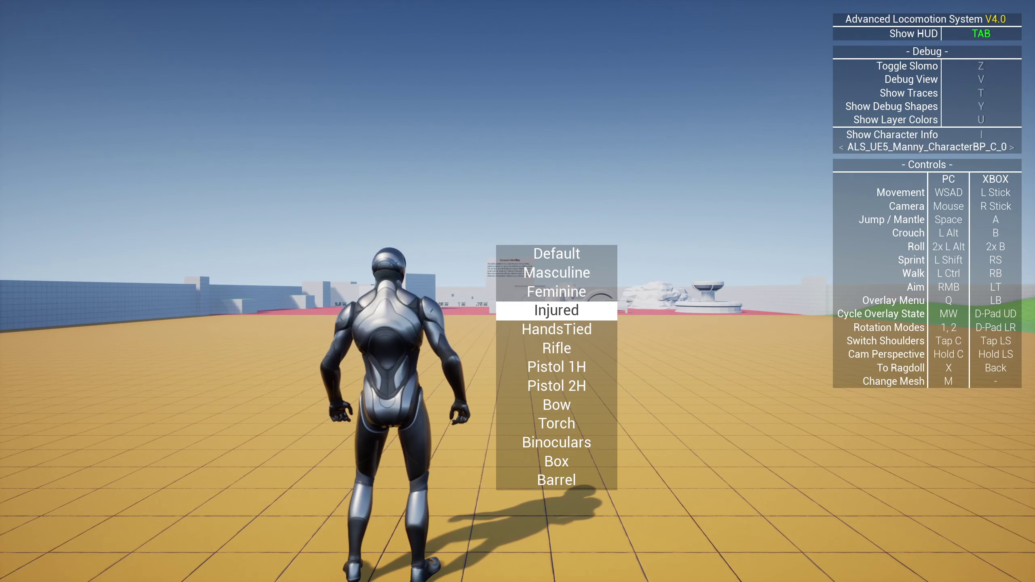
pyautogui.scroll(2, 557, 367)
pyautogui.press('w')
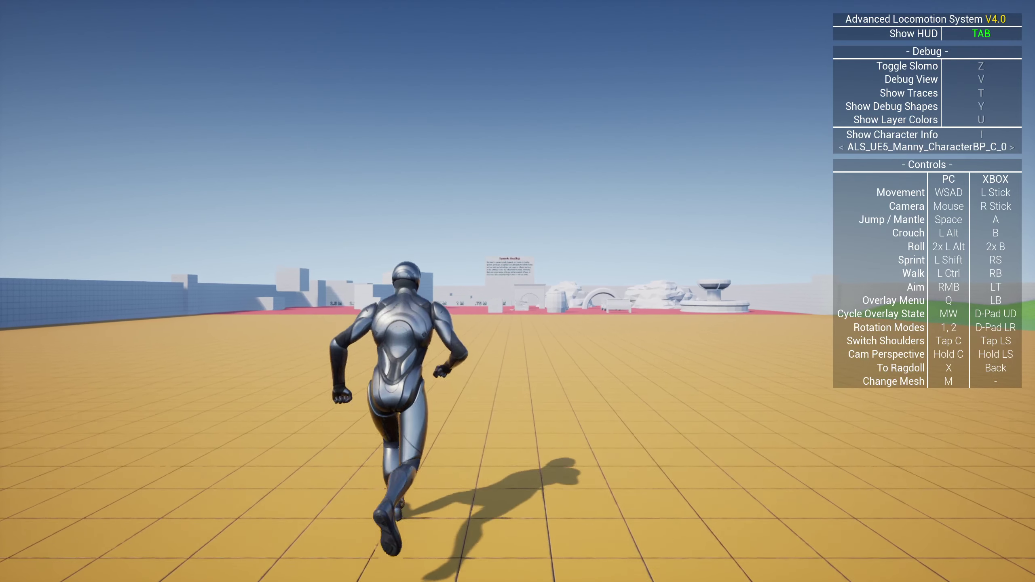
# Switch Manny to the Rifle overlay state and test running with it from the side in Debug View
pyautogui.press('q')
pyautogui.scroll(-1, 557, 367)
pyautogui.press('q')
pyautogui.scroll(-1, 557, 367)
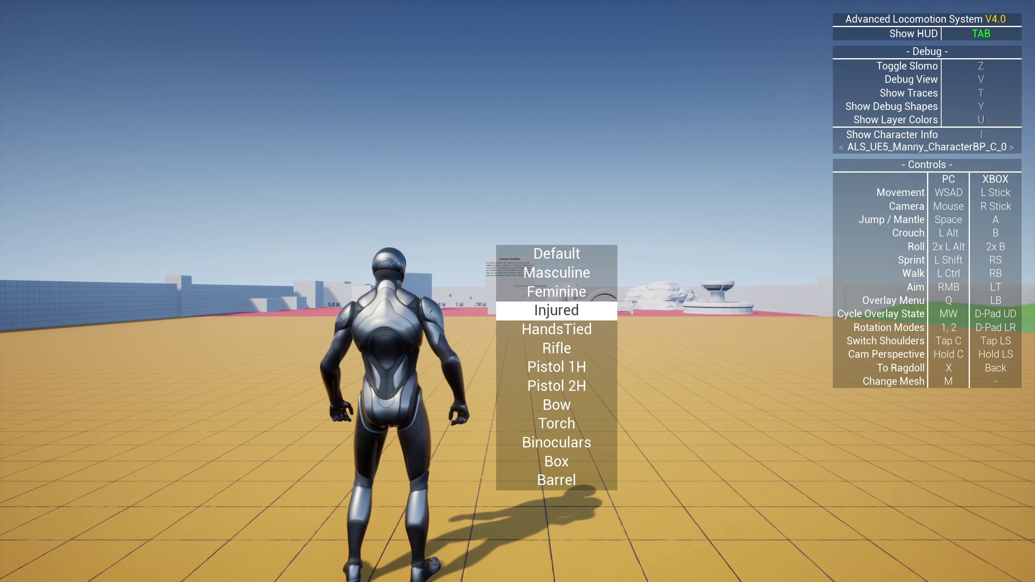
pyautogui.press('q')
pyautogui.scroll(-2, 557, 367)
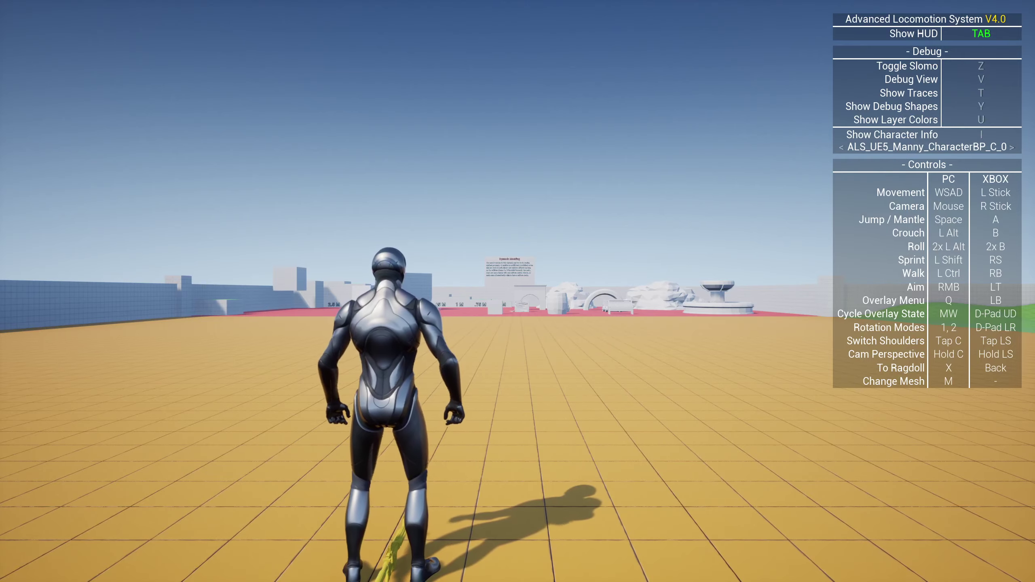
pyautogui.press('w')
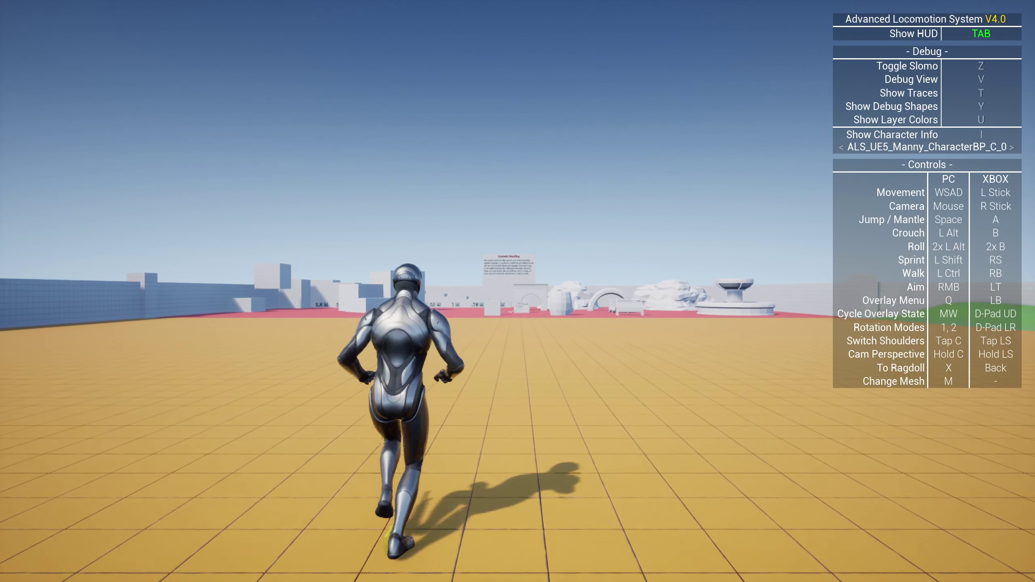
pyautogui.press('v')
pyautogui.press('w')
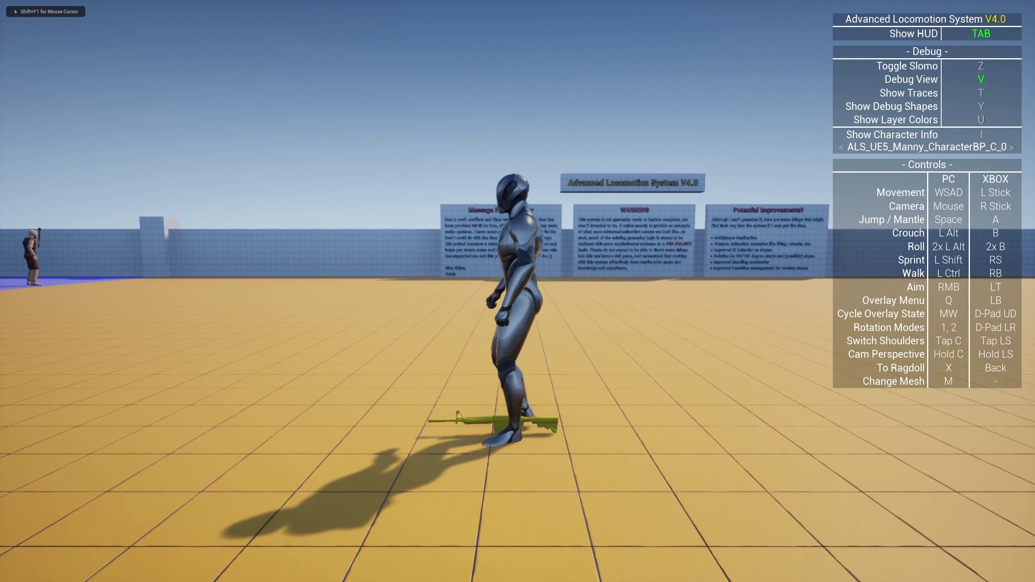
# Compare Manny's stance in the unarmed, Rifle and Pistol 1H overlay states, and end the play session
pyautogui.press('q')
pyautogui.scroll(1, 686, 264)
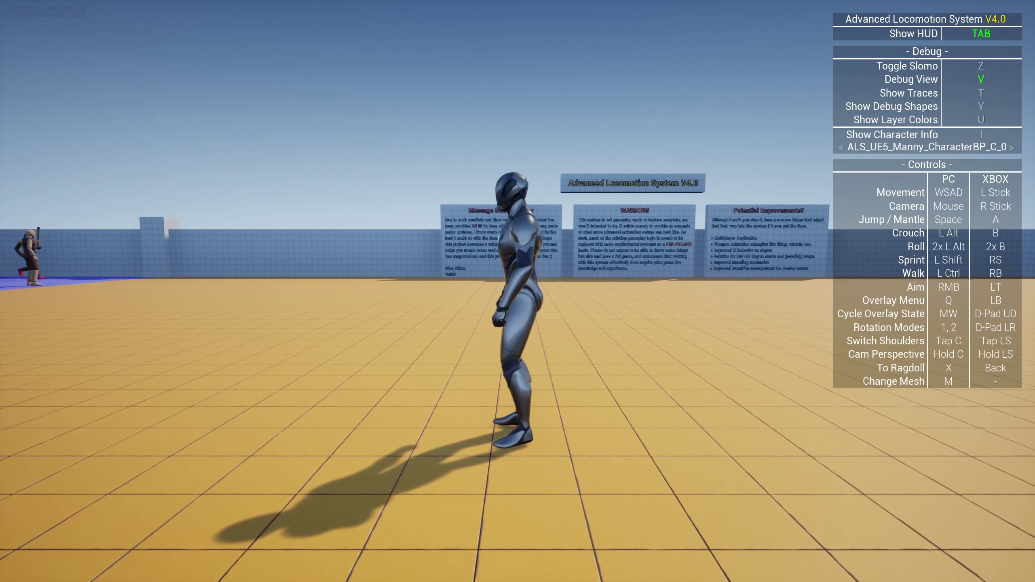
pyautogui.press('q')
pyautogui.press('q')
pyautogui.scroll(-1, 686, 273)
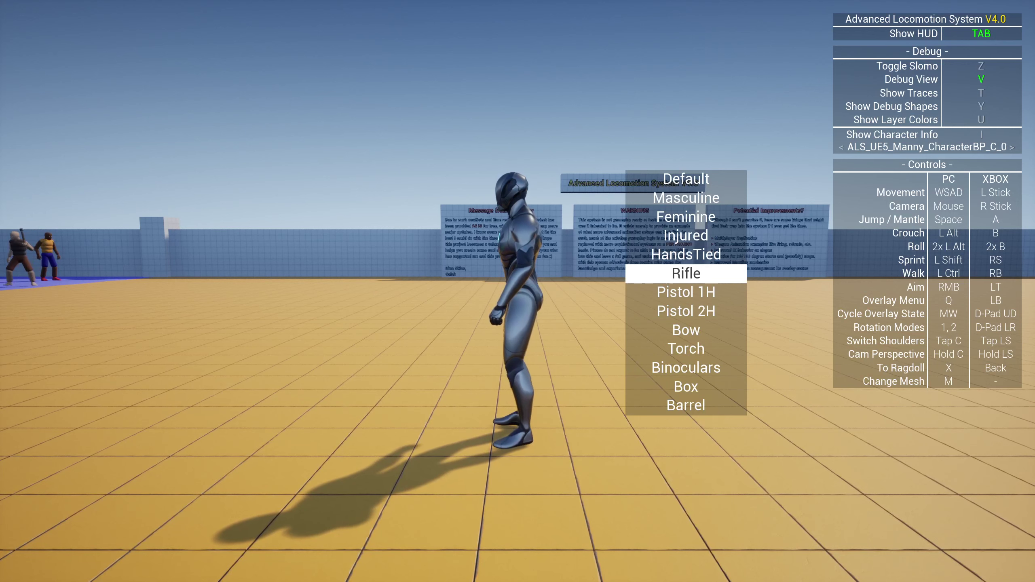
pyautogui.press('q')
pyautogui.scroll(-1, 686, 283)
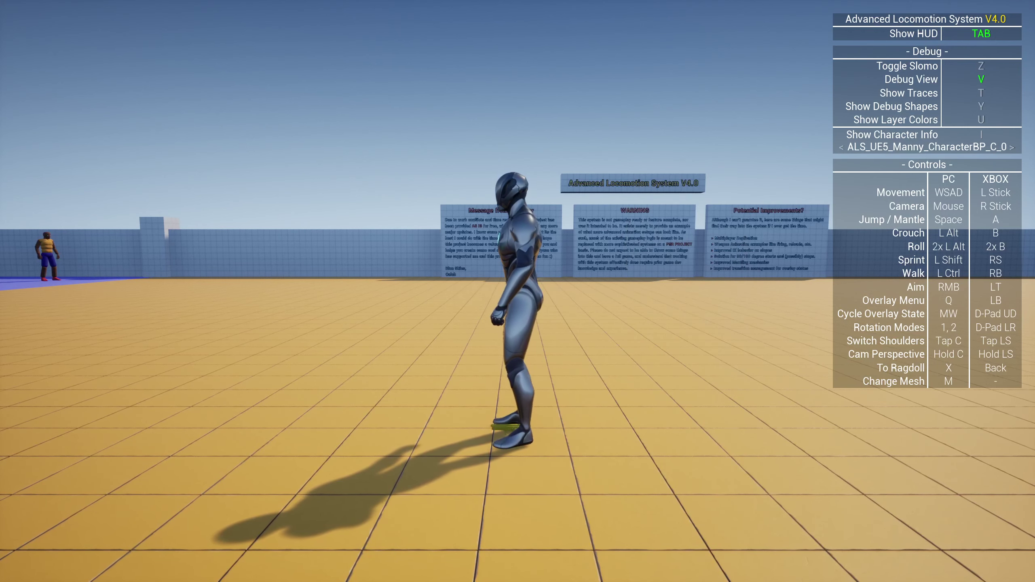
pyautogui.scroll(-1, 518, 291)
pyautogui.press('q')
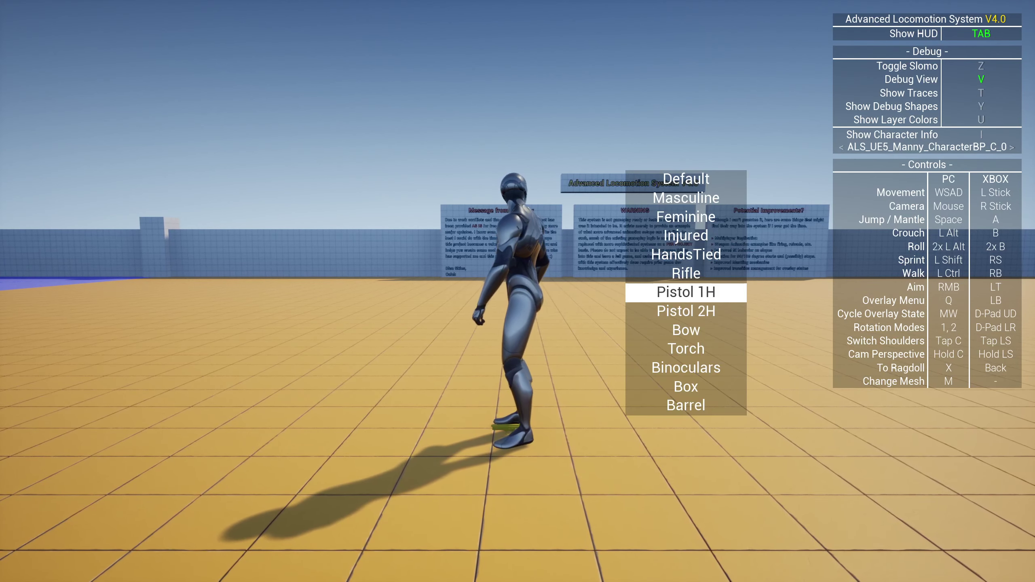
pyautogui.press('Escape')
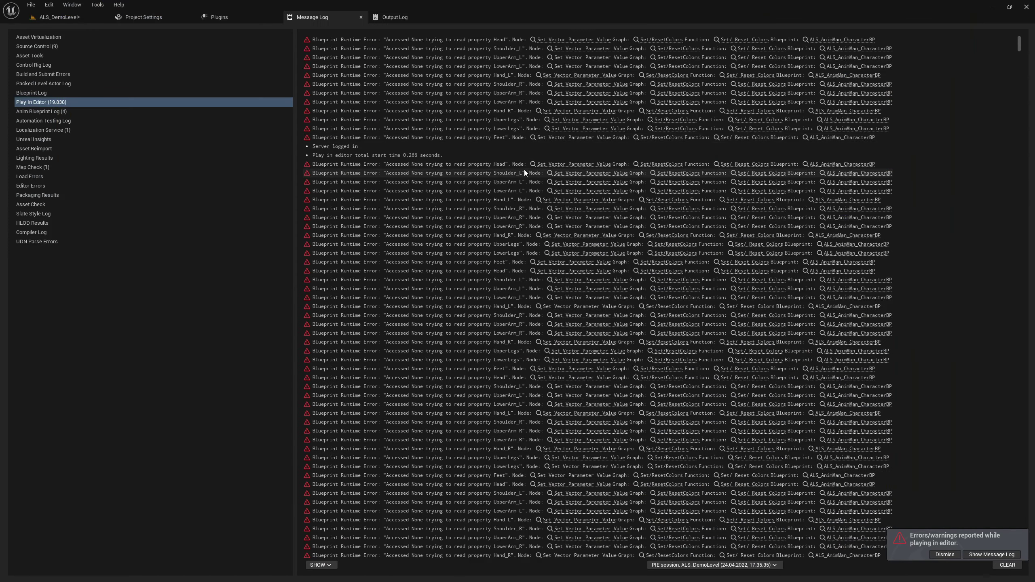
# Search the ALSv4 animations folder for "poses" and open the ALS_UE5_Manny_Props_M4A1_Poses sequence
pyautogui.click(82, 18)
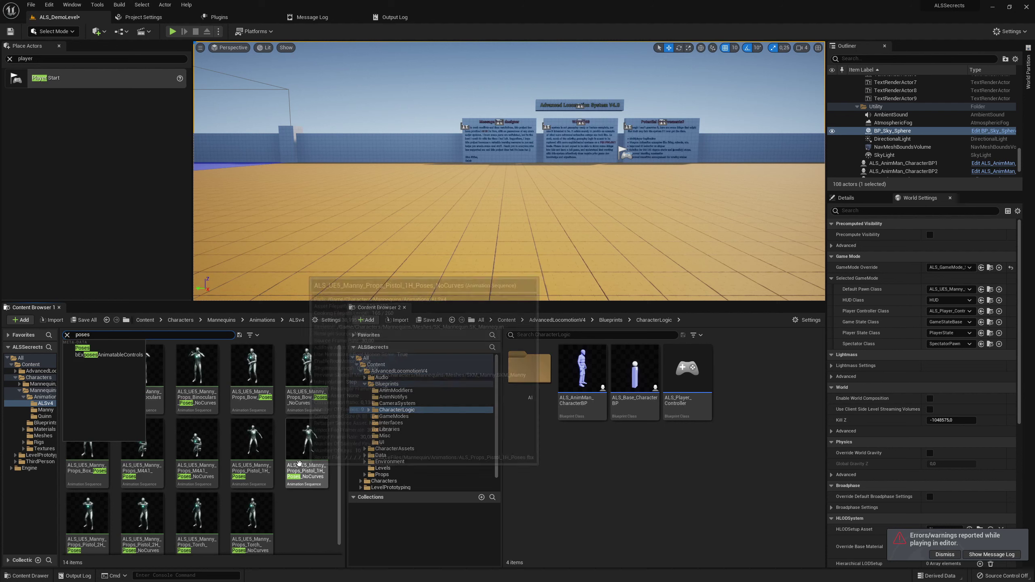
pyautogui.click(199, 383)
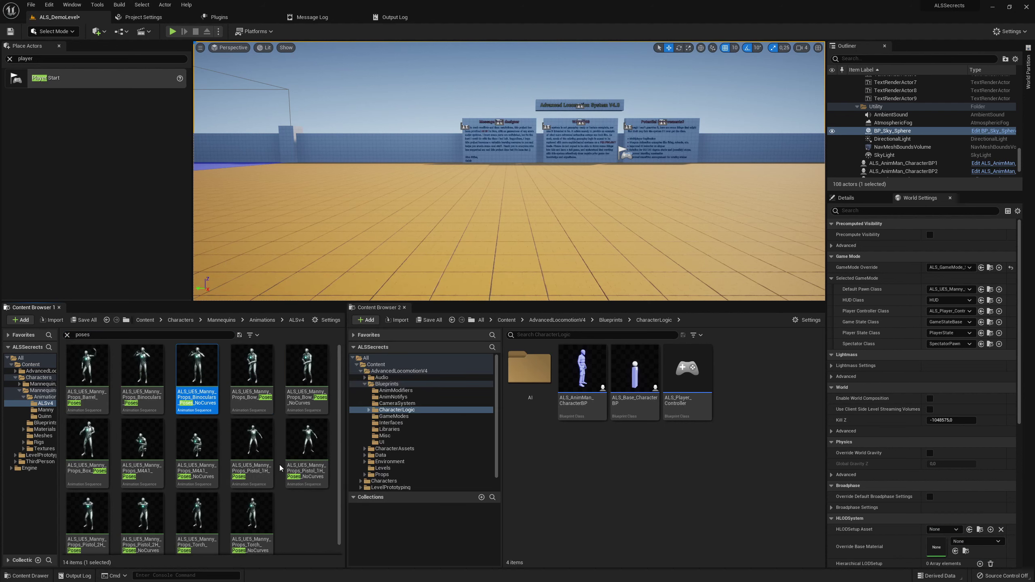
pyautogui.doubleClick(199, 466)
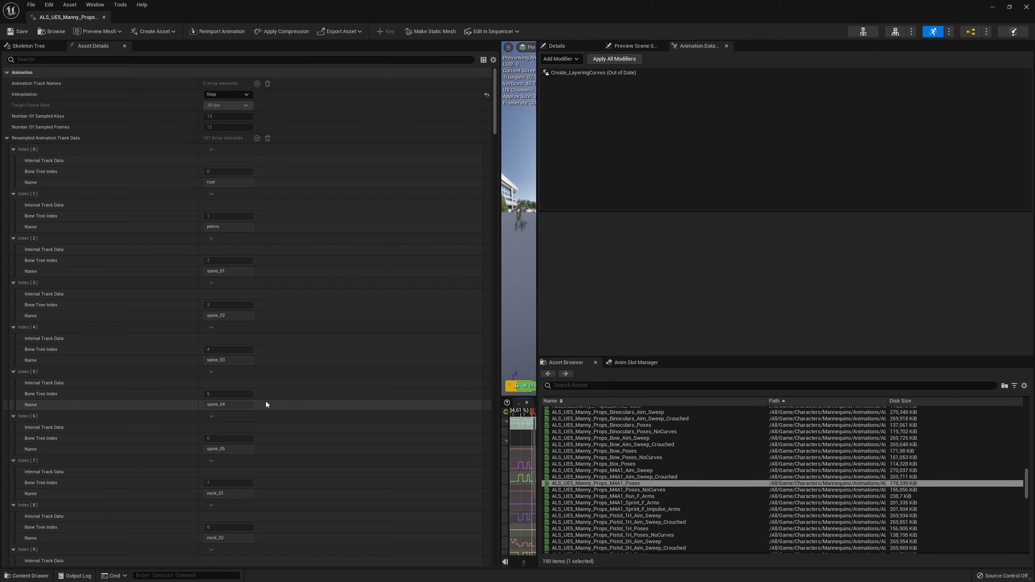
# Enlarge the animation preview viewport to fit Manny's whole body and pause the pose playback
pyautogui.moveTo(500, 225); pyautogui.dragTo(169, 231)
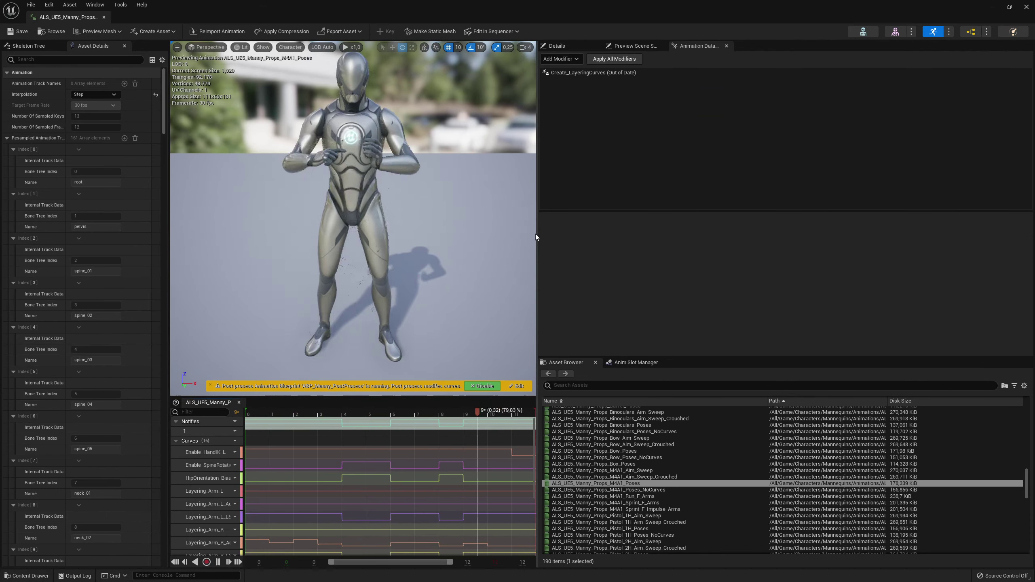
pyautogui.moveTo(536, 237); pyautogui.dragTo(800, 238)
pyautogui.scroll(-5, 390, 150)
pyautogui.press('space')
# Show the full bone hierarchy on Manny in the preview and frame both arms and hands up close
pyautogui.click(293, 50)
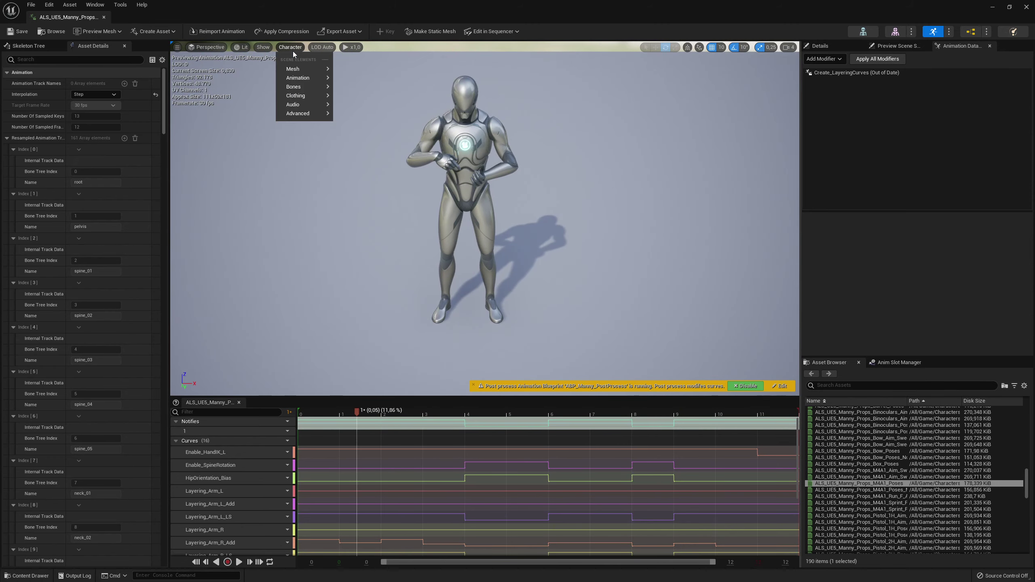
pyautogui.moveTo(294, 98)
pyautogui.moveTo(301, 117)
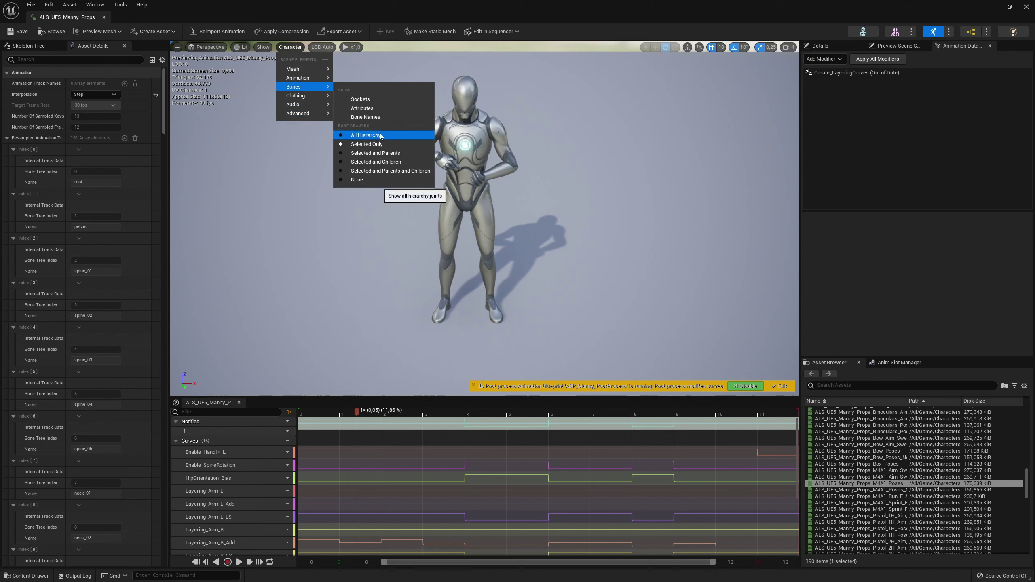
pyautogui.click(380, 135)
pyautogui.keyDown('alt'); pyautogui.moveTo(406, 150); pyautogui.dragTo(326, 118); pyautogui.keyUp('alt')
pyautogui.keyDown('alt'); pyautogui.moveTo(326, 118); pyautogui.dragTo(400, 123, button='right'); pyautogui.keyUp('alt')
pyautogui.keyDown('alt'); pyautogui.moveTo(400, 123); pyautogui.dragTo(456, 159); pyautogui.keyUp('alt')
pyautogui.keyDown('alt'); pyautogui.moveTo(457, 159); pyautogui.dragTo(436, 163, button='right'); pyautogui.keyUp('alt')
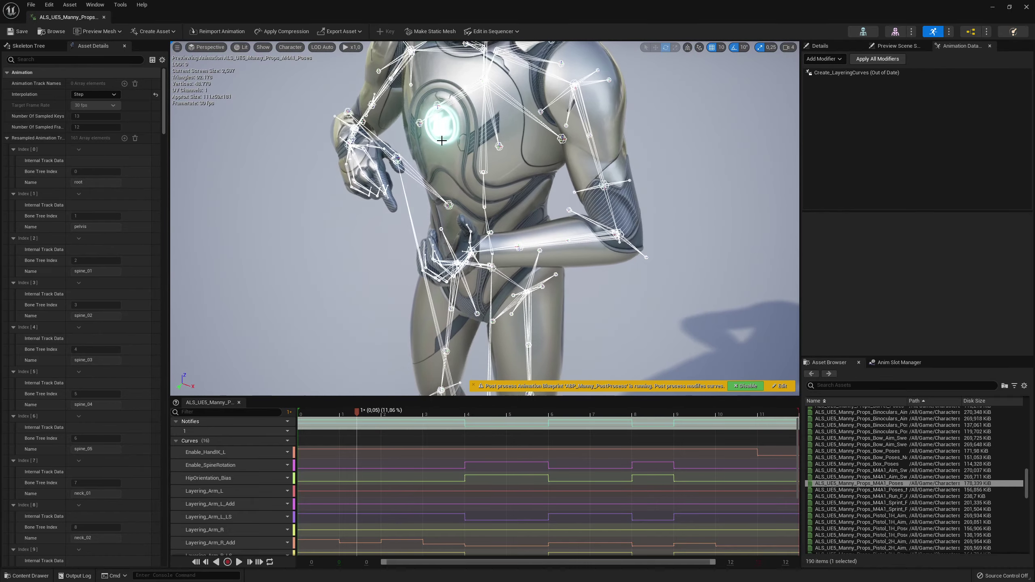
# Select Manny's left-hand IK bone and inspect where it sits relative to the hands
pyautogui.click(420, 179)
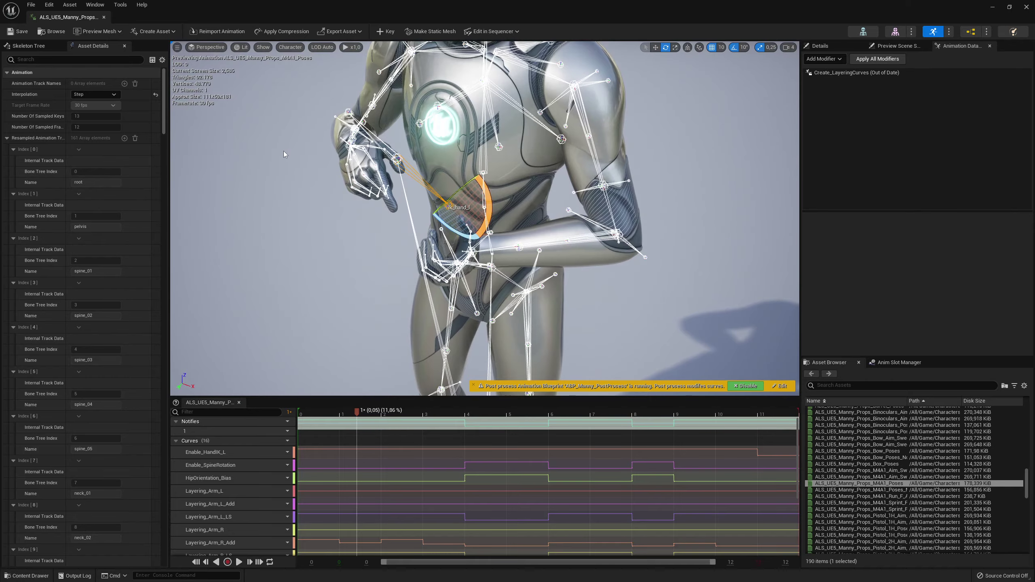
pyautogui.moveTo(283, 151)
pyautogui.mouseDown(button='right')
pyautogui.moveTo(286, 110)
pyautogui.moveTo(265, 139)
pyautogui.moveTo(267, 184)
pyautogui.moveTo(240, 180)
pyautogui.moveTo(232, 159)
pyautogui.moveTo(277, 163)
pyautogui.mouseUp(button='right')
pyautogui.moveTo(284, 153); pyautogui.dragTo(284, 154)
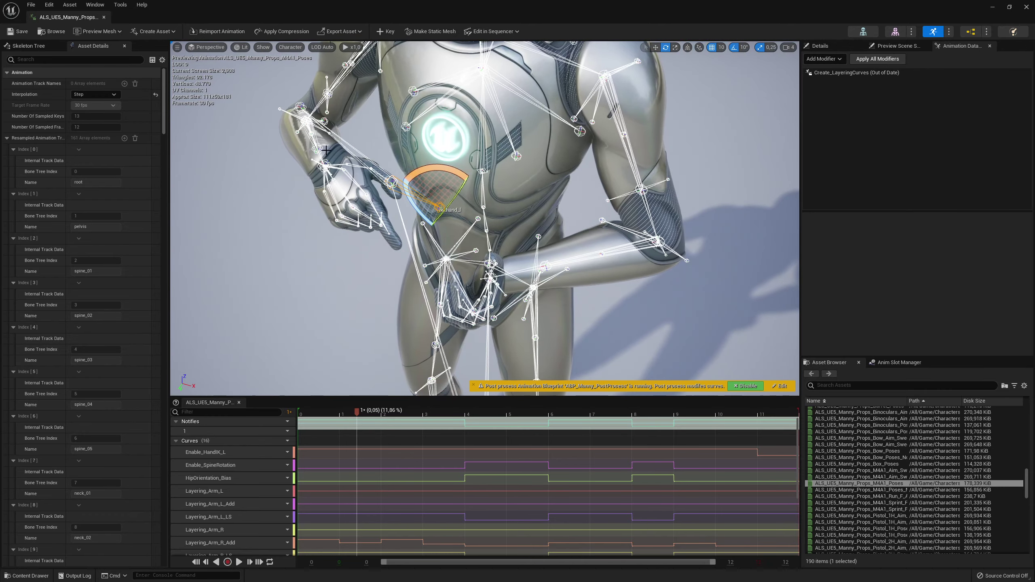
# Search the AdvancedLocomotionV4 CharacterAssets folder for "Props_M4A1_Poses" and open the original ALS_Props_M4A1_Poses sequence alongside the Manny version
pyautogui.moveTo(243, 10); pyautogui.dragTo(1034, 135)
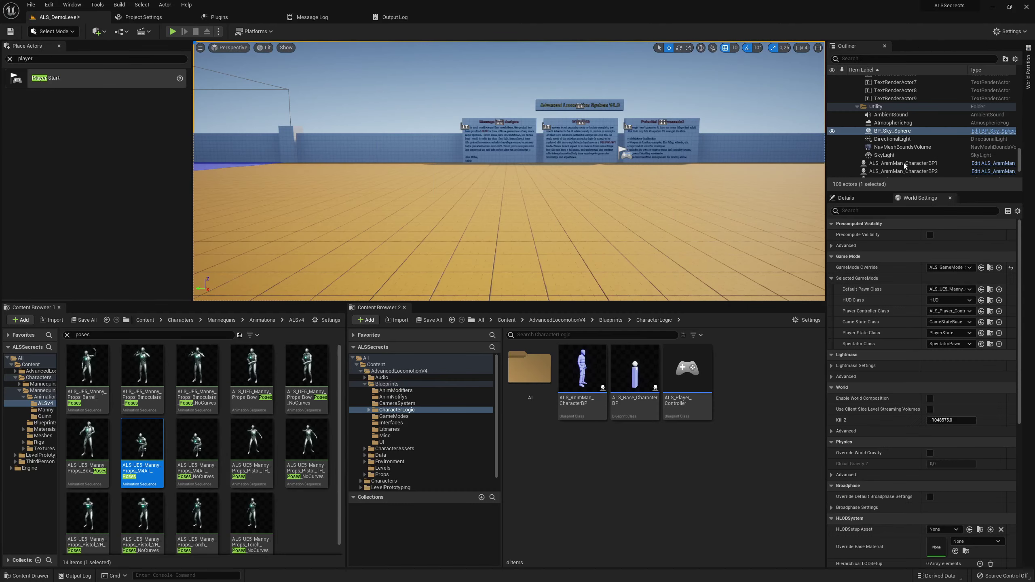
pyautogui.press('F2')
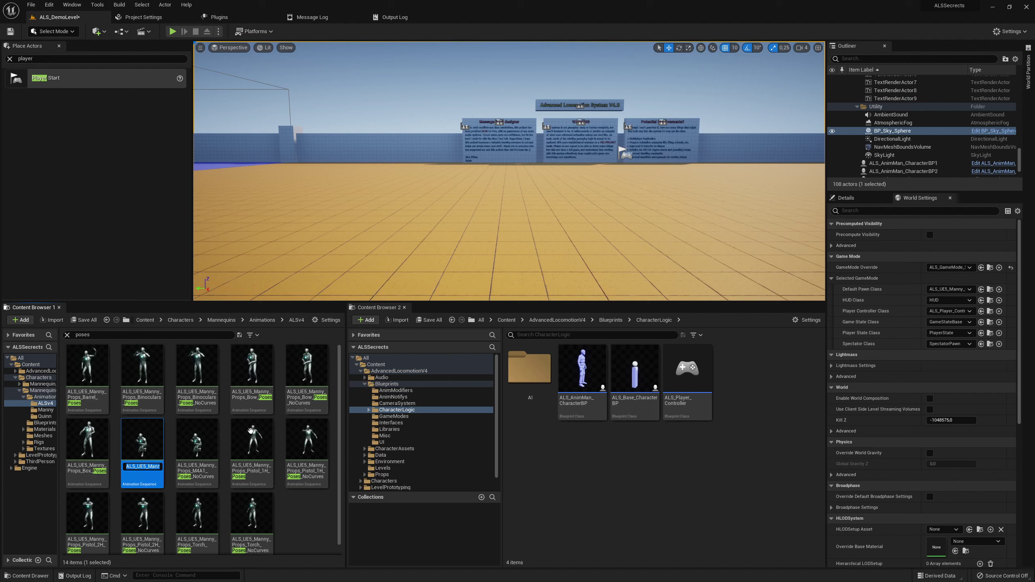
pyautogui.click(583, 321)
pyautogui.doubleClick(629, 370)
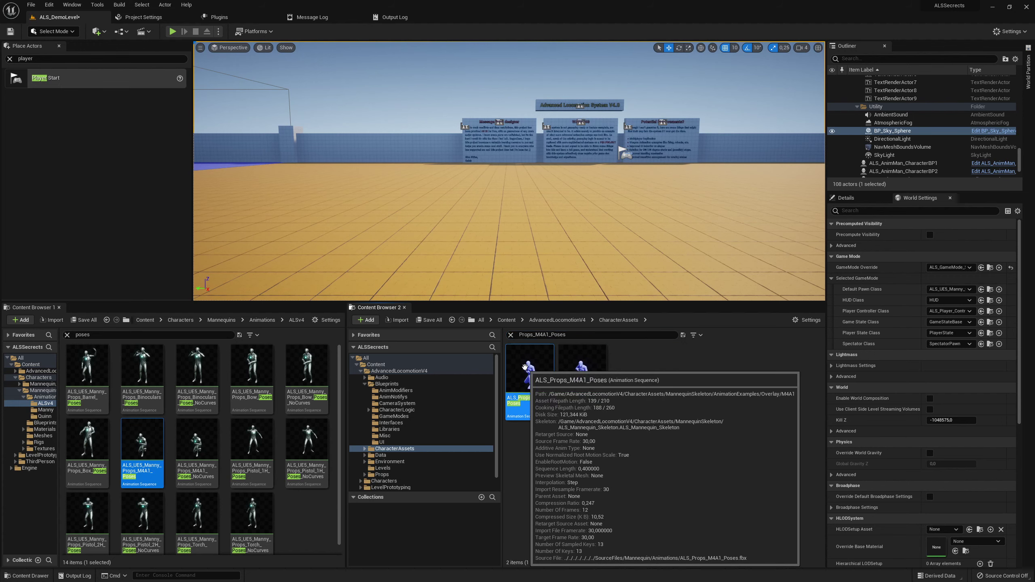
pyautogui.click(529, 372)
pyautogui.moveTo(1033, 65); pyautogui.dragTo(756, 5)
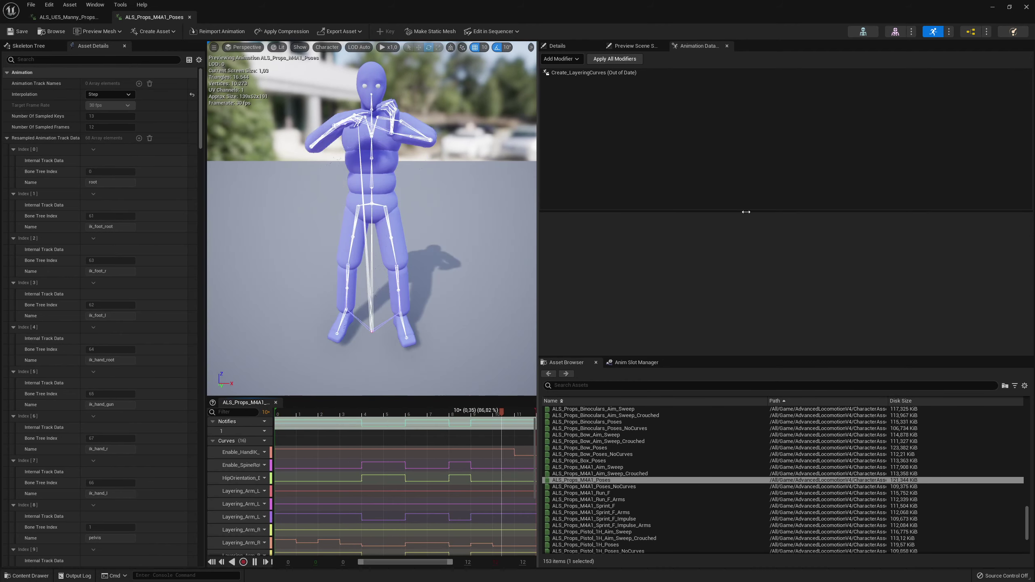
# Enlarge the original sequence's preview viewport and set its playhead just past frame 1 to match the Manny sequence's pose
pyautogui.moveTo(538, 200); pyautogui.dragTo(852, 201)
pyautogui.moveTo(615, 227); pyautogui.dragTo(561, 243, button='right')
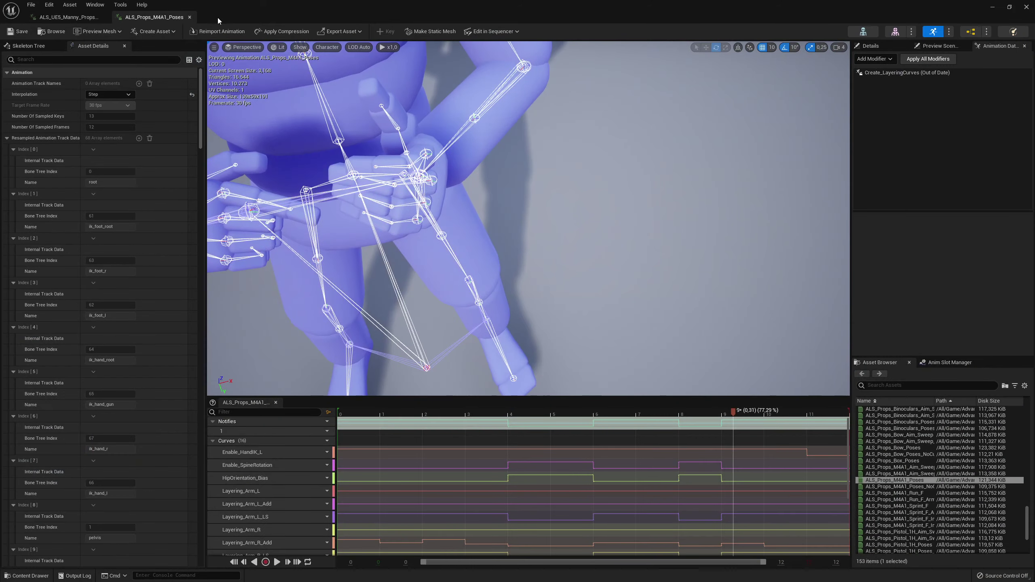
pyautogui.click(85, 17)
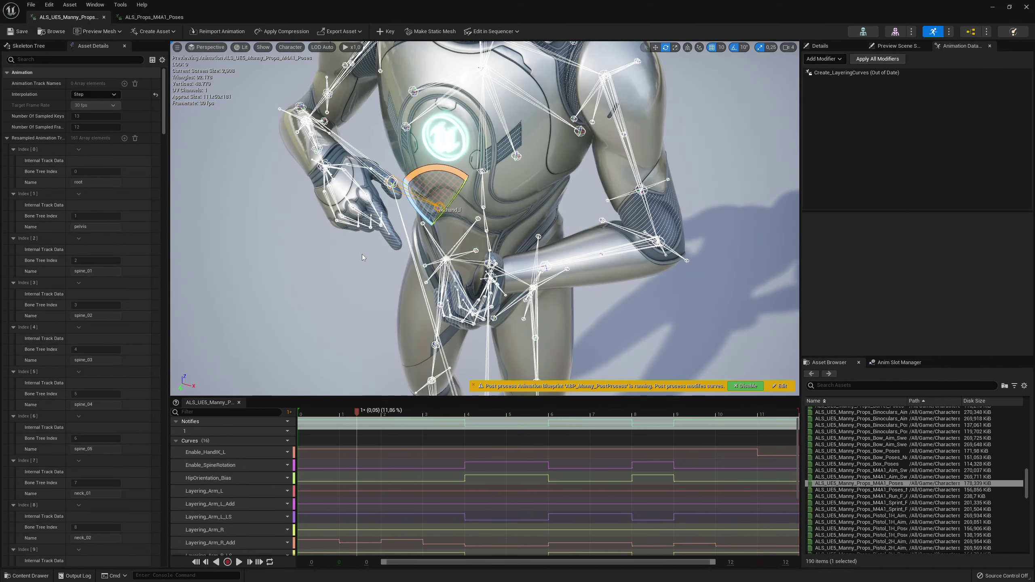
pyautogui.moveTo(358, 415); pyautogui.dragTo(351, 413)
pyautogui.click(154, 17)
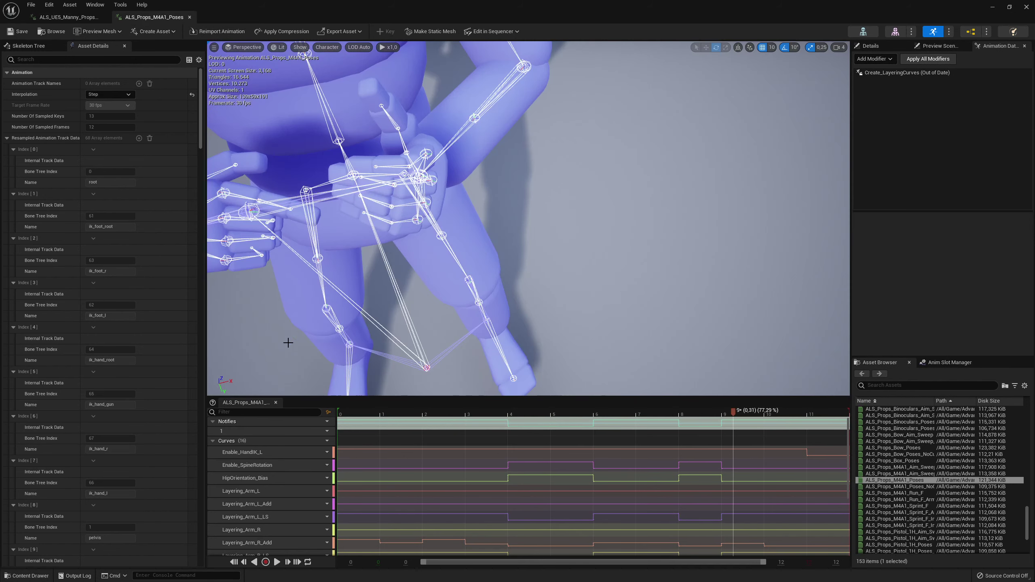
pyautogui.moveTo(735, 417); pyautogui.dragTo(402, 413)
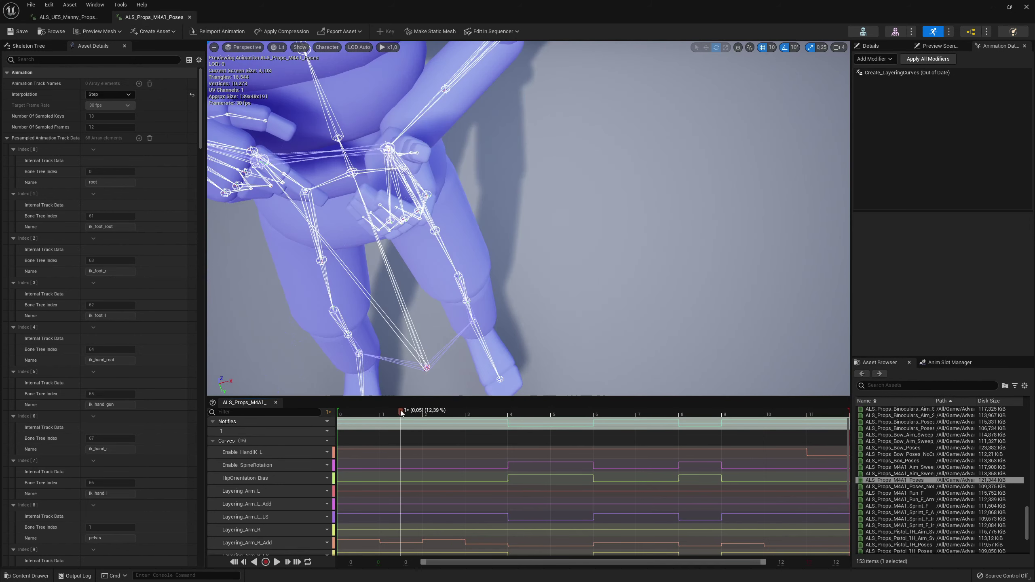
# Examine the arm, hand and IK bones of the original ALS mannequin from several angles
pyautogui.keyDown('alt'); pyautogui.moveTo(411, 207); pyautogui.dragTo(261, 189); pyautogui.keyUp('alt')
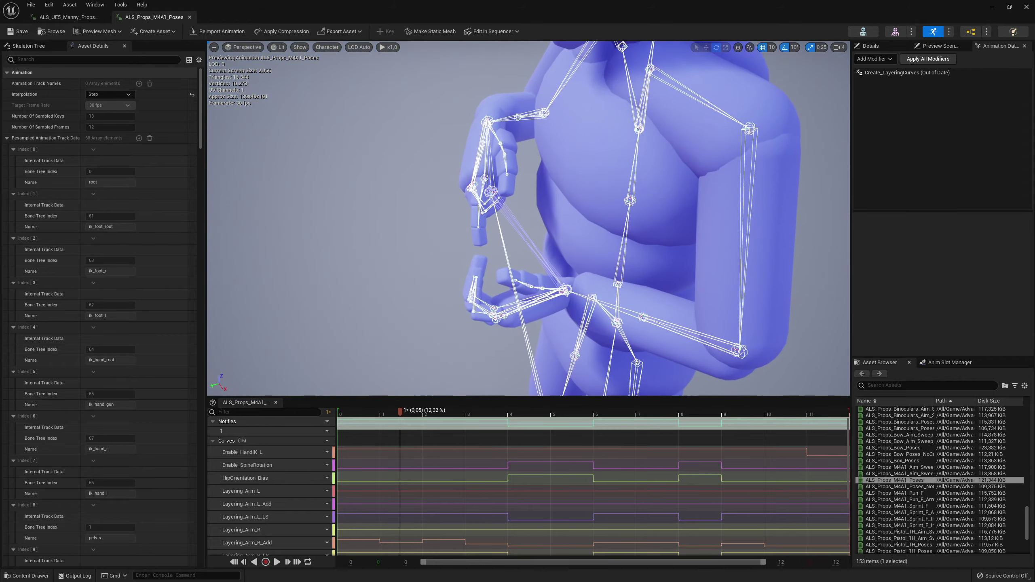
pyautogui.keyDown('alt'); pyautogui.moveTo(411, 207); pyautogui.dragTo(451, 207, button='right'); pyautogui.keyUp('alt')
pyautogui.moveTo(529, 219); pyautogui.dragTo(660, 245, button='right')
pyautogui.moveTo(643, 220); pyautogui.dragTo(657, 214)
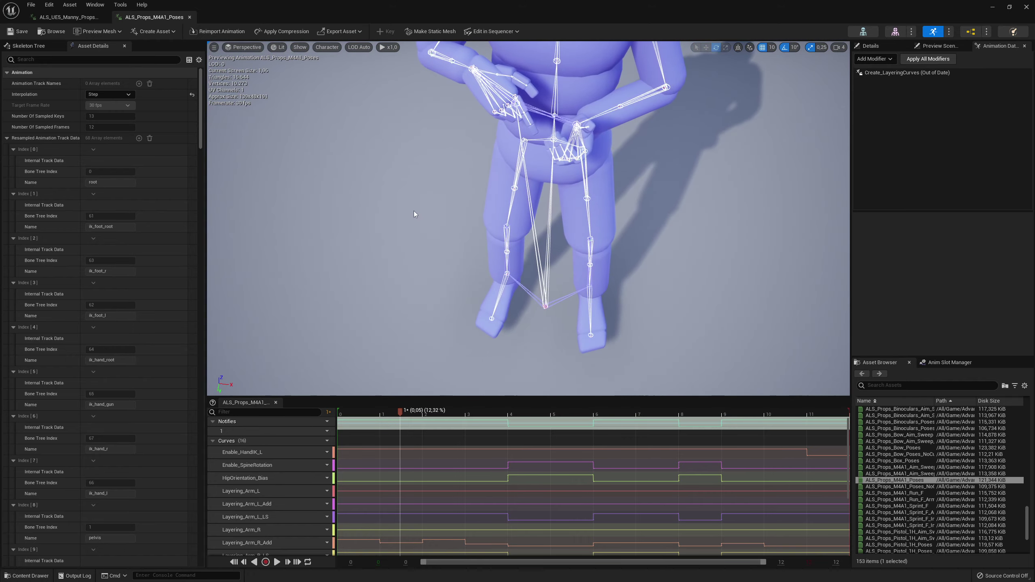
# Select the ik_hand_gun bone in the Manny sequence and inspect its position relative to the right hand
pyautogui.click(70, 17)
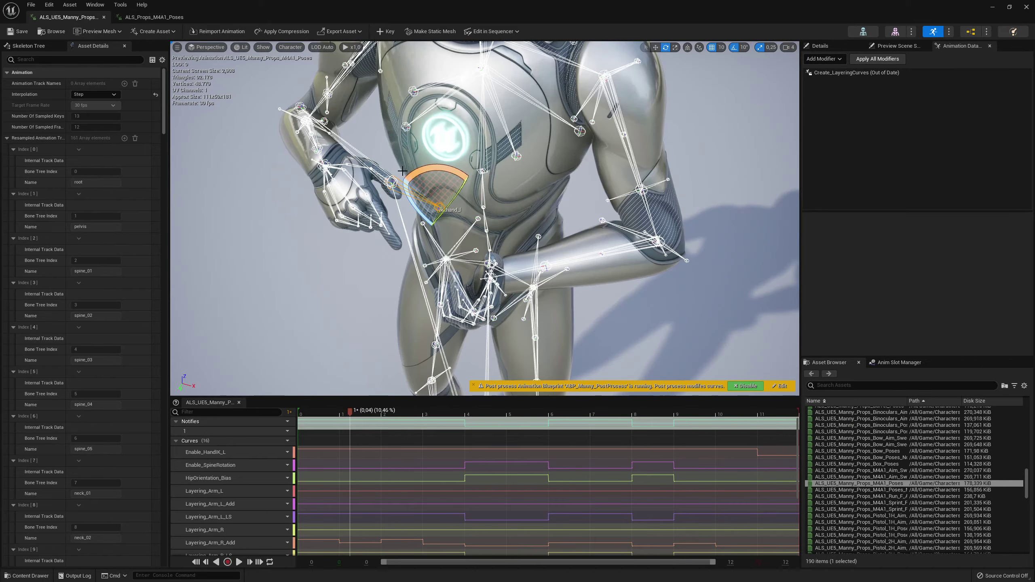
pyautogui.moveTo(485, 218); pyautogui.dragTo(518, 132, button='right')
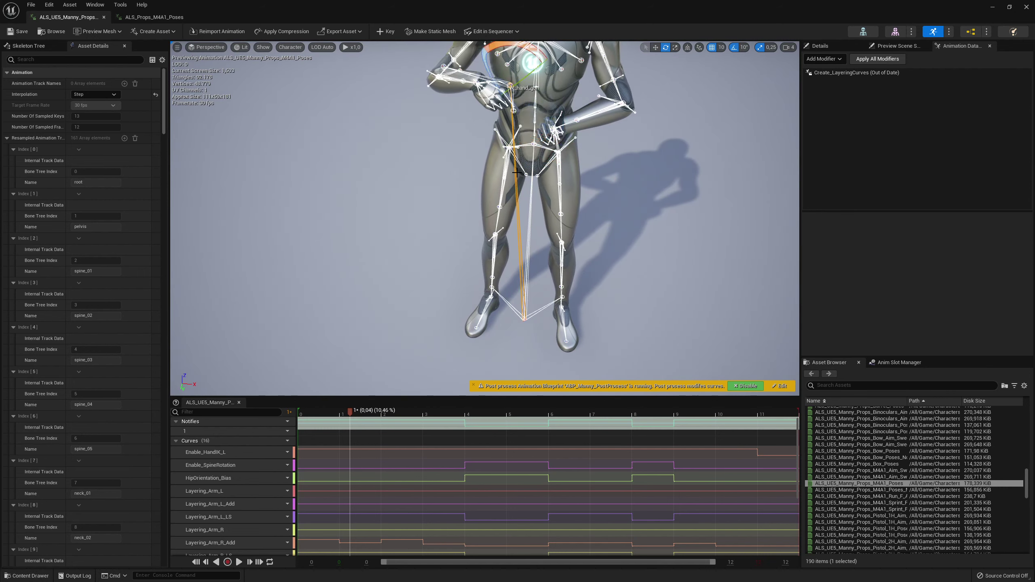
pyautogui.moveTo(516, 176); pyautogui.dragTo(566, 159, button='right')
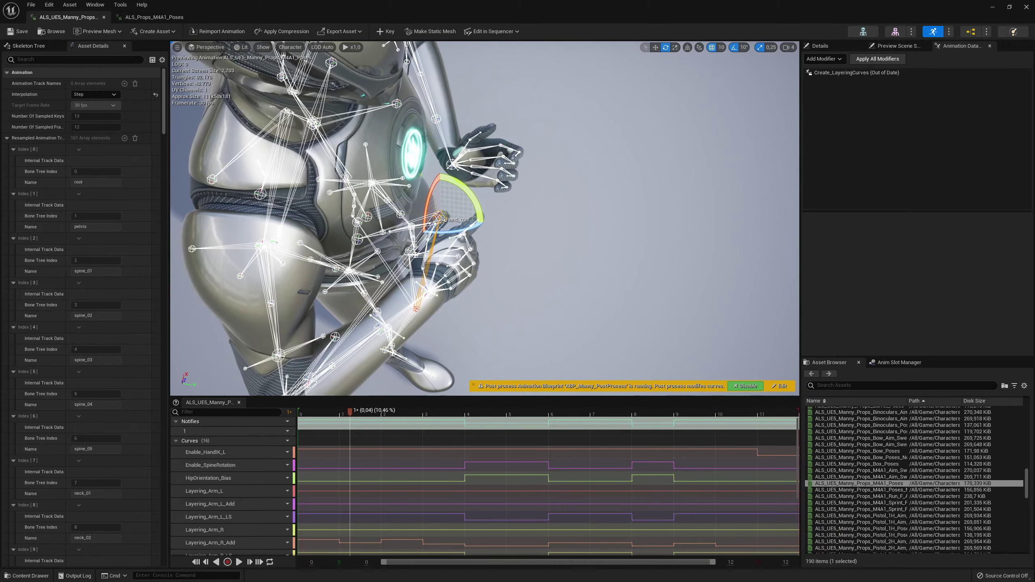
pyautogui.moveTo(491, 146); pyautogui.dragTo(449, 161, button='right')
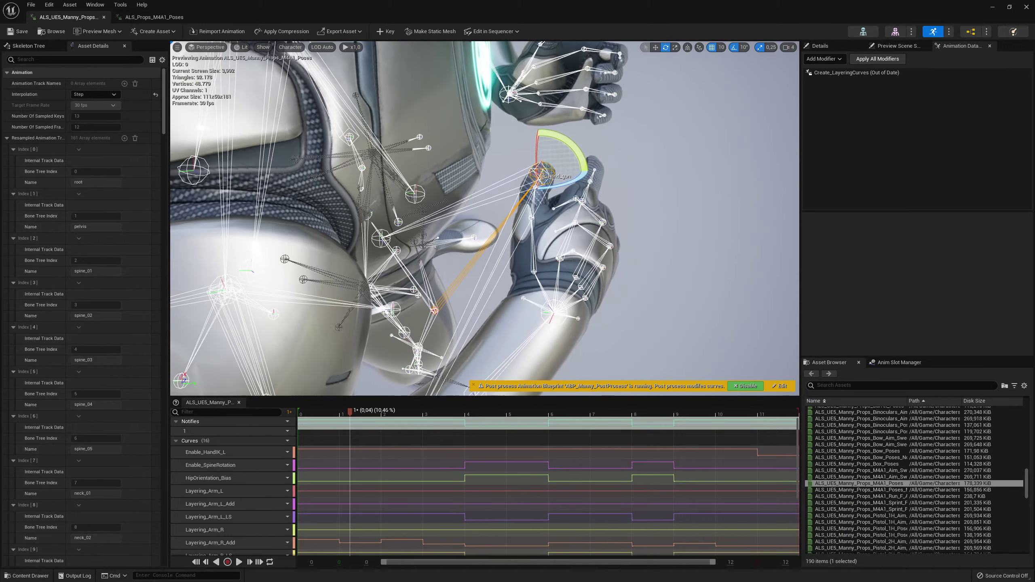
# Select the corresponding gun-hand IK bone on the original ALS mannequin and compare its placement with Manny's
pyautogui.click(155, 17)
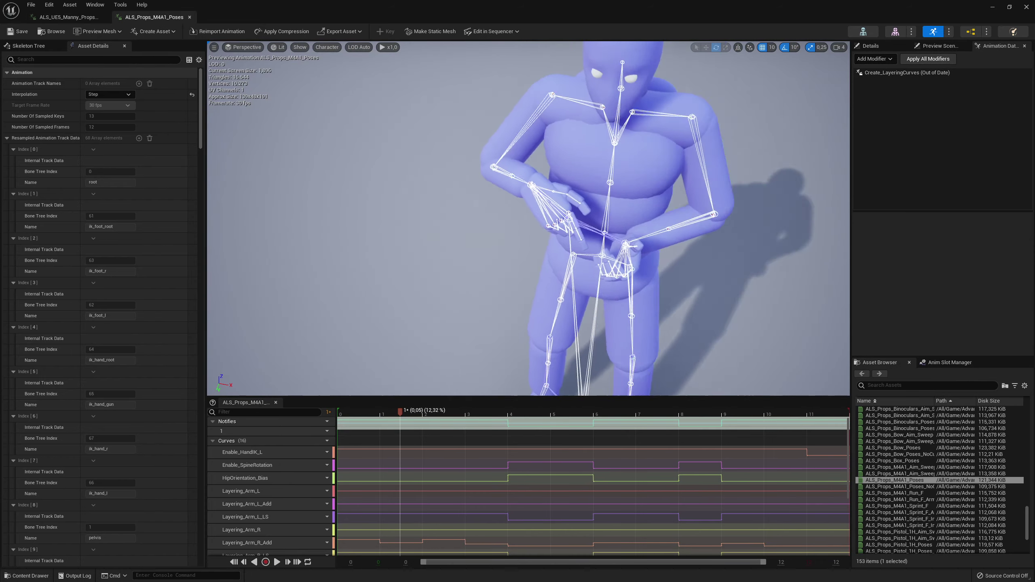
pyautogui.moveTo(529, 175); pyautogui.dragTo(459, 155, button='right')
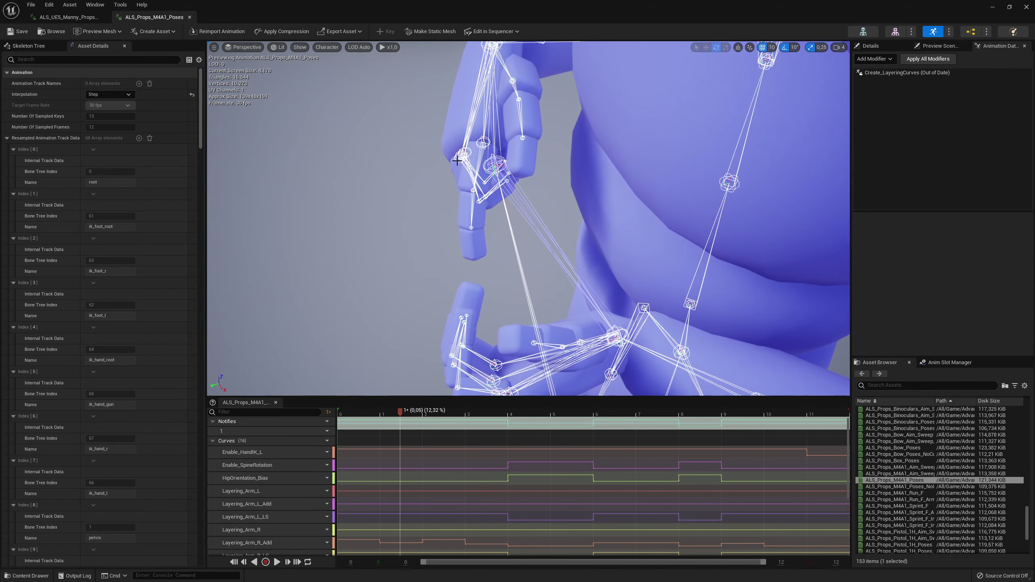
pyautogui.click(511, 219)
pyautogui.moveTo(509, 217)
pyautogui.mouseDown(button='right')
pyautogui.moveTo(481, 193)
pyautogui.moveTo(452, 198)
pyautogui.moveTo(506, 208)
pyautogui.moveTo(477, 221)
pyautogui.moveTo(530, 218)
pyautogui.mouseUp(button='right')
pyautogui.moveTo(510, 212); pyautogui.dragTo(510, 212)
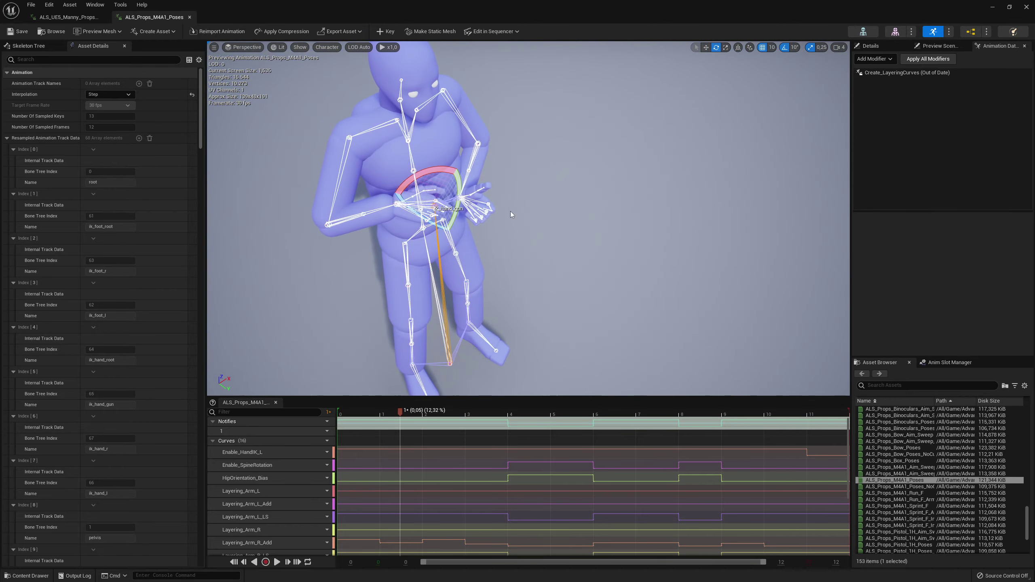